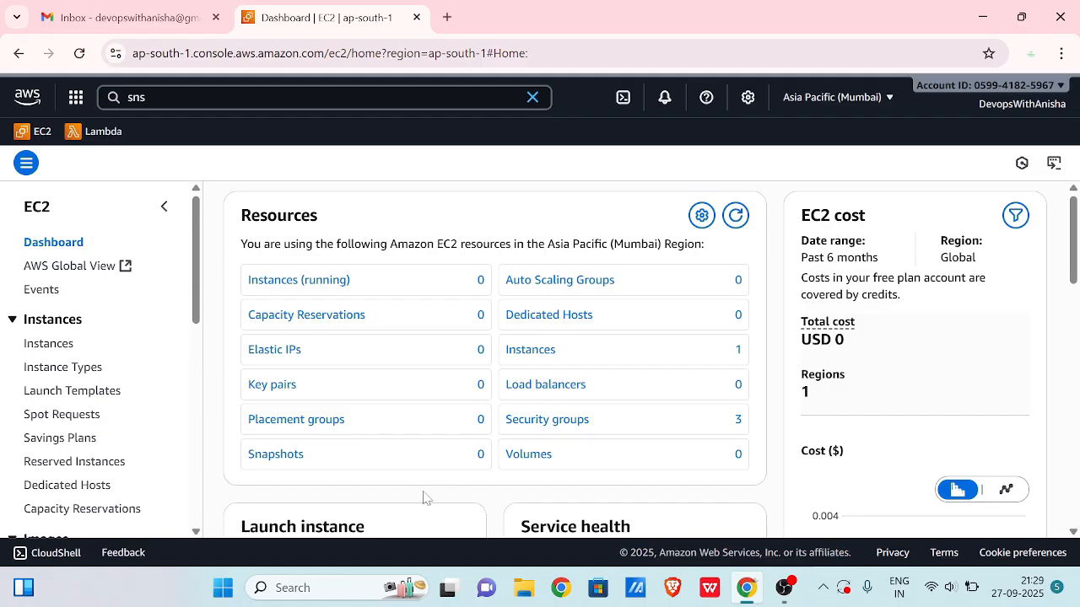
- Go to the EC2 Instances list, dismiss the termination banner, and start launching a new instance
click(49, 344)
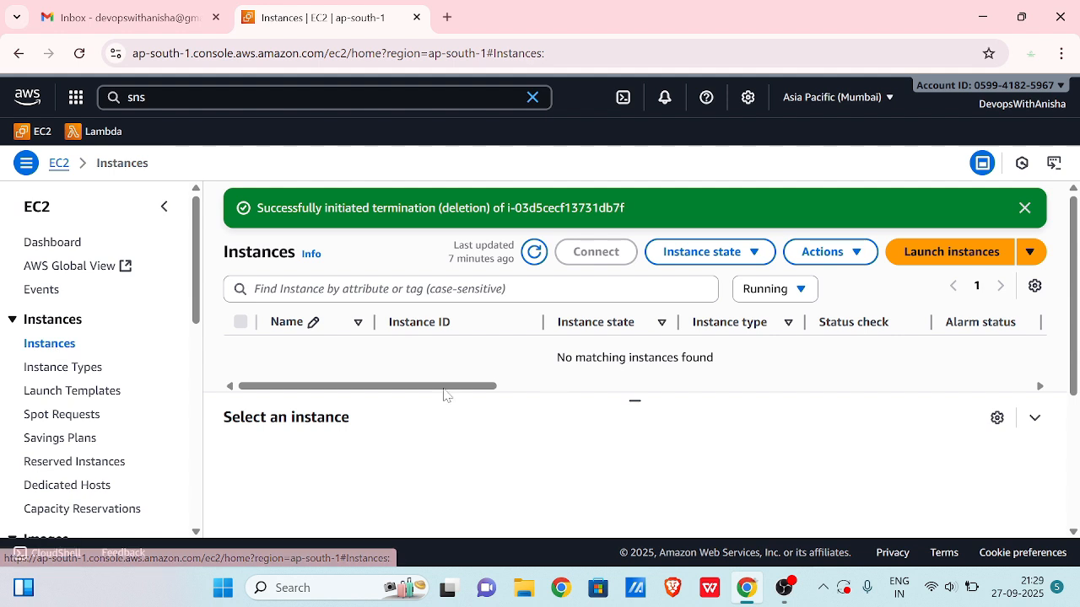
click(1023, 208)
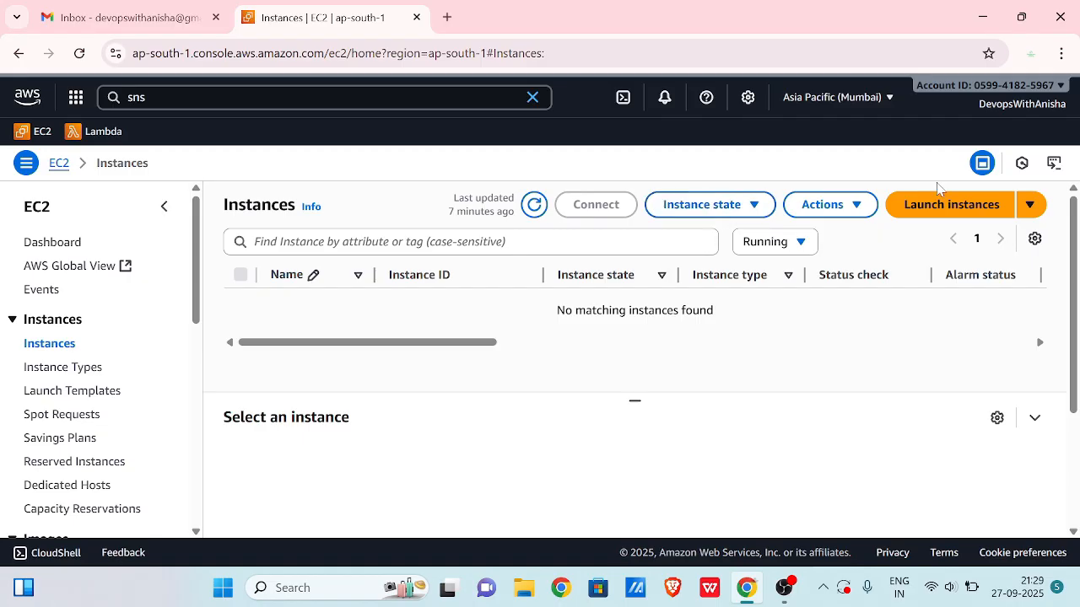
click(926, 203)
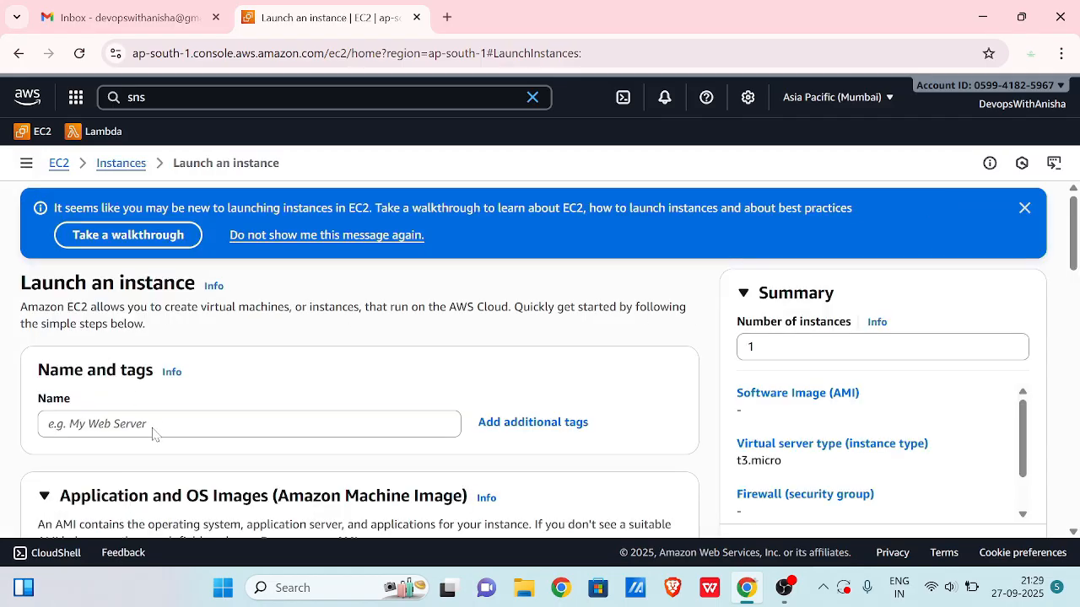
- Name the new instance 'tests' and choose the Ubuntu Quick Start AMI
click(153, 427)
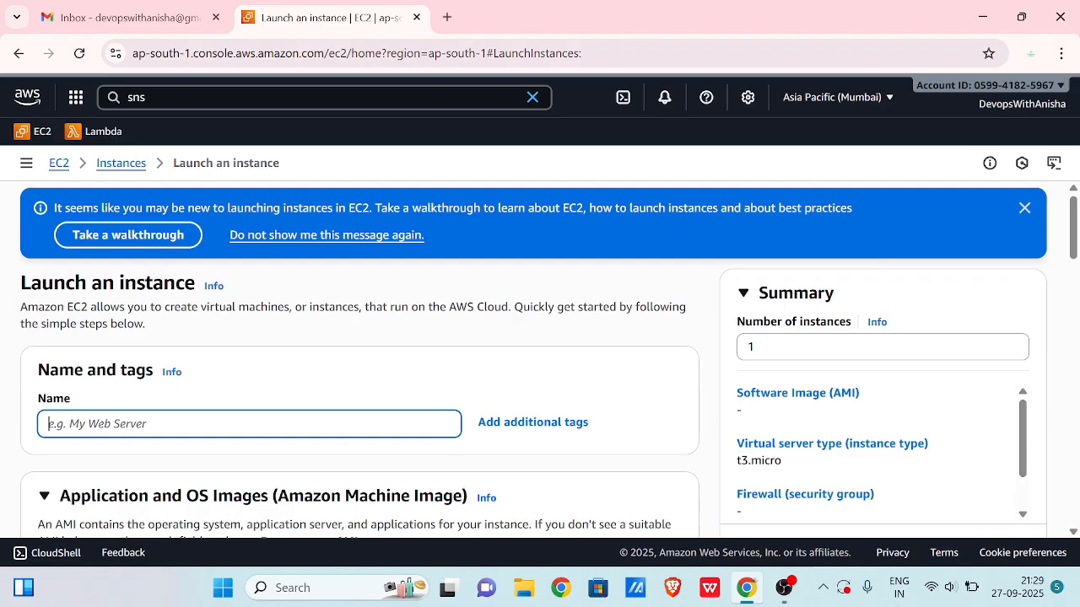
text(test)
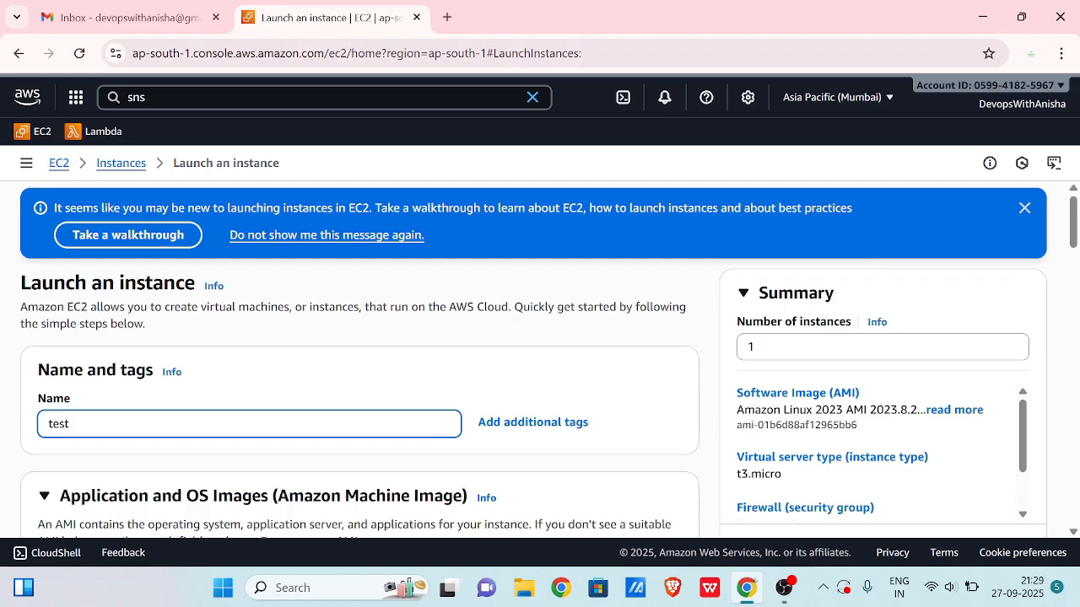
text(s)
scroll(175, 396, down, 4)
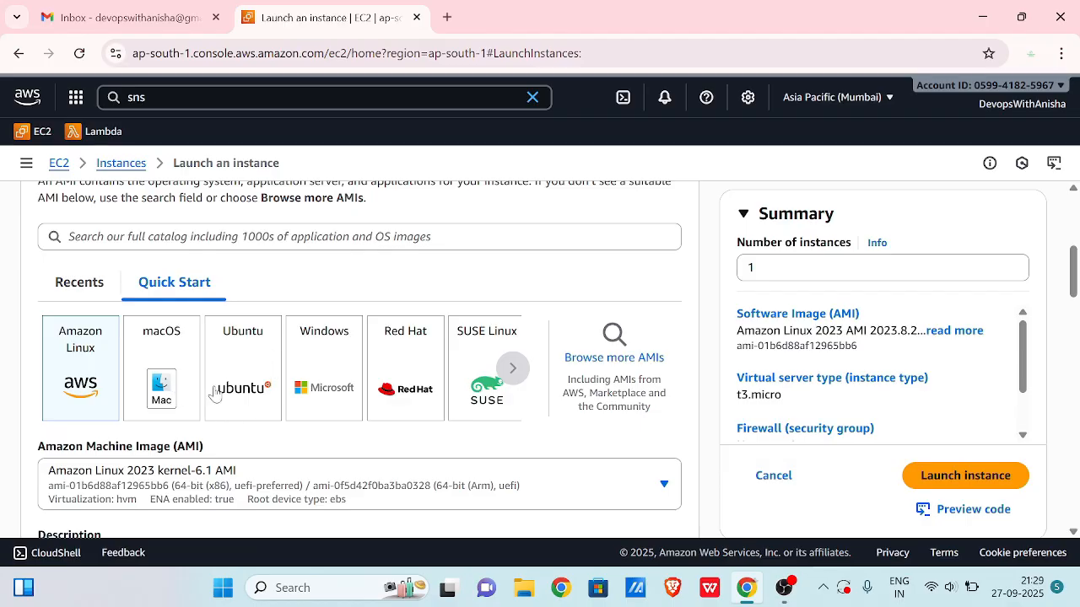
click(232, 386)
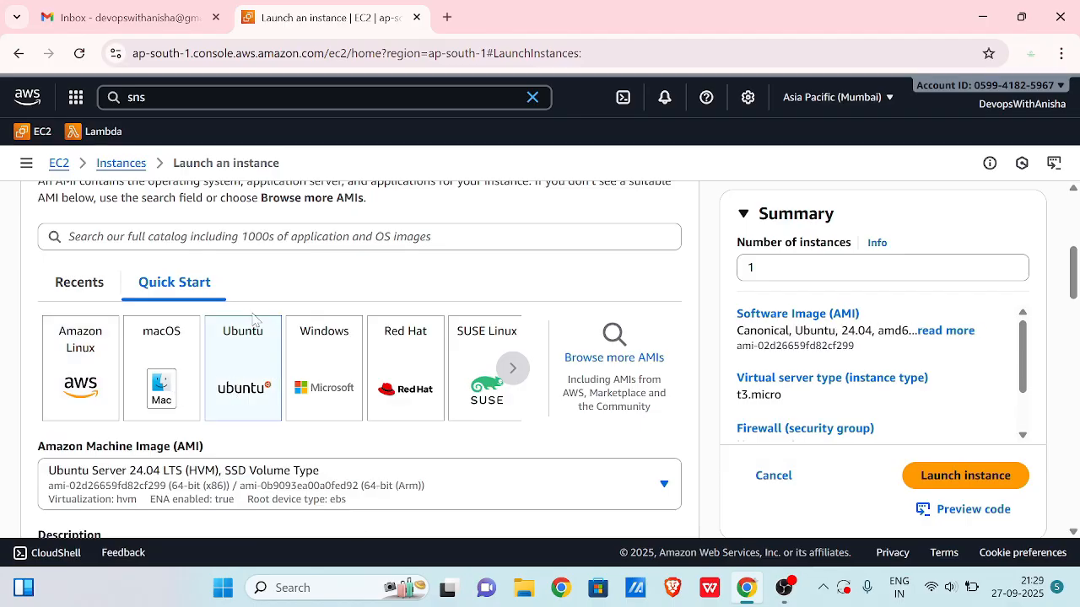
- Set the instance type to t2.nano
scroll(266, 384, down, 2)
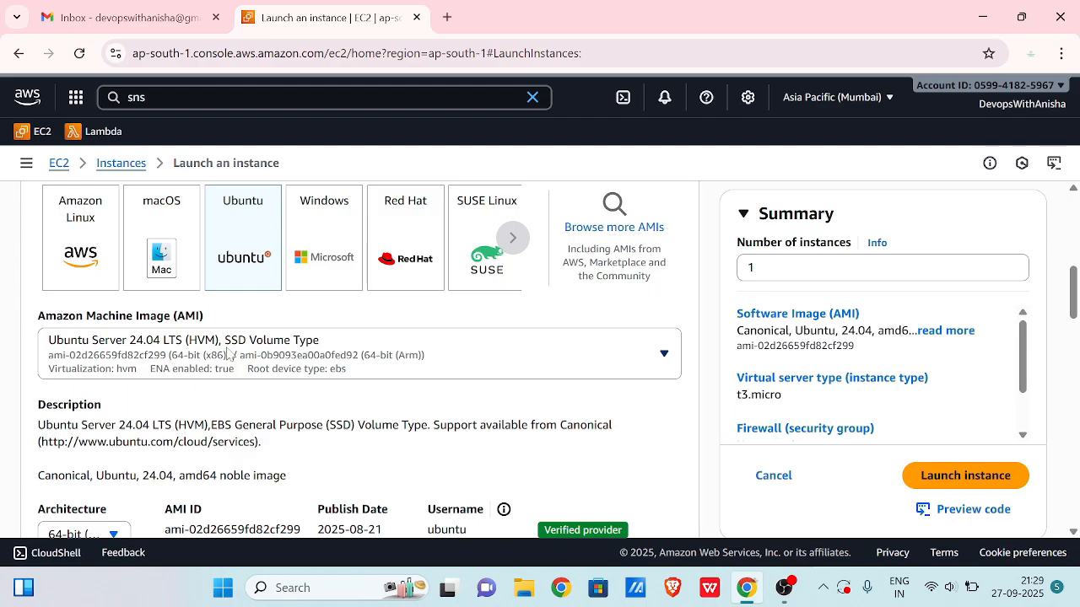
scroll(227, 355, down, 5)
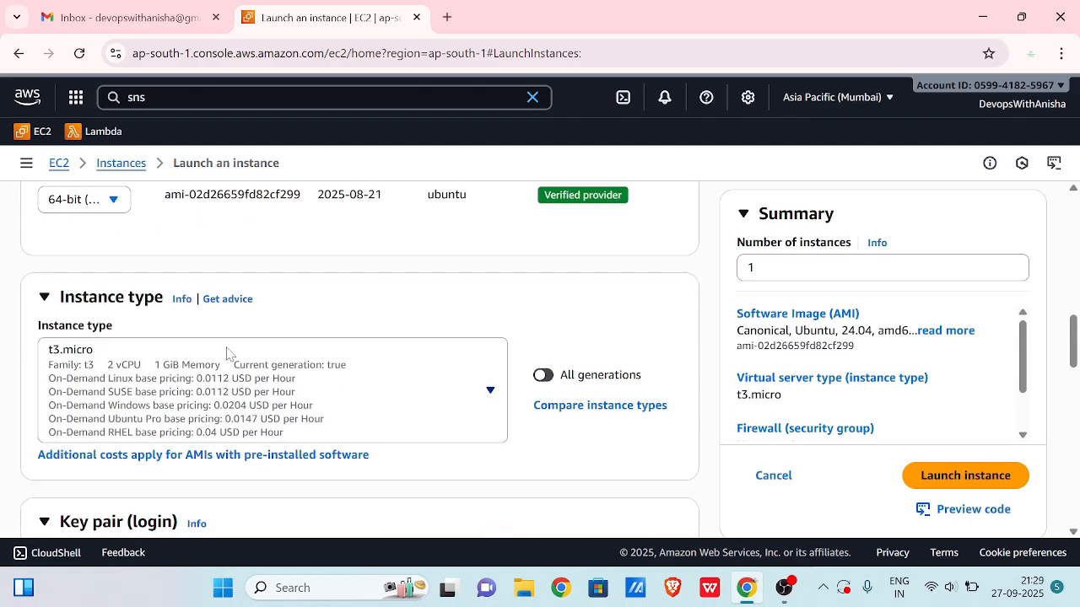
scroll(227, 353, down, 1)
click(479, 348)
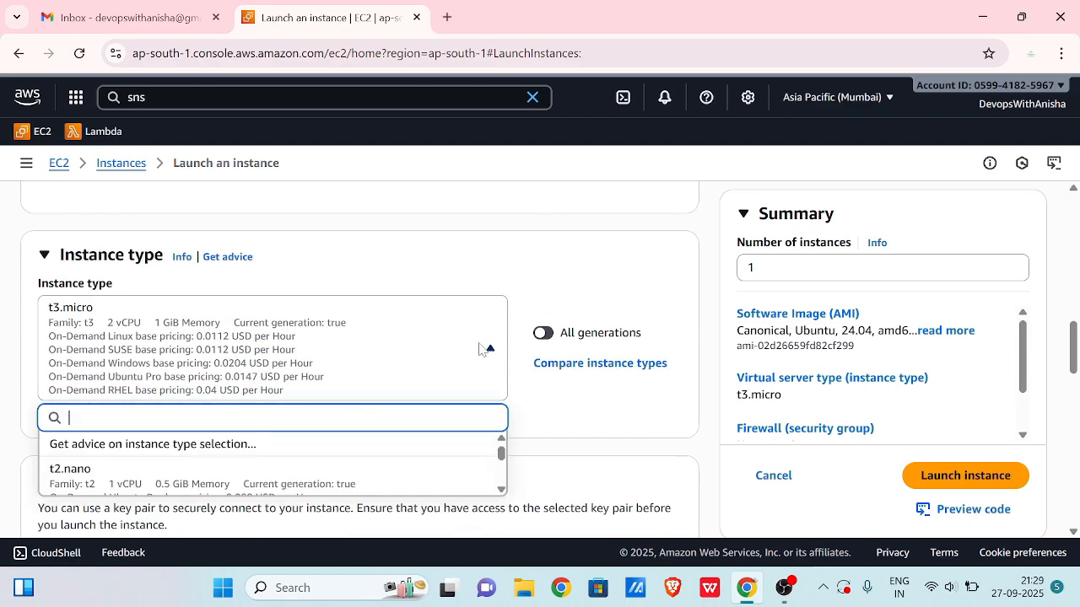
scroll(253, 417, down, 1)
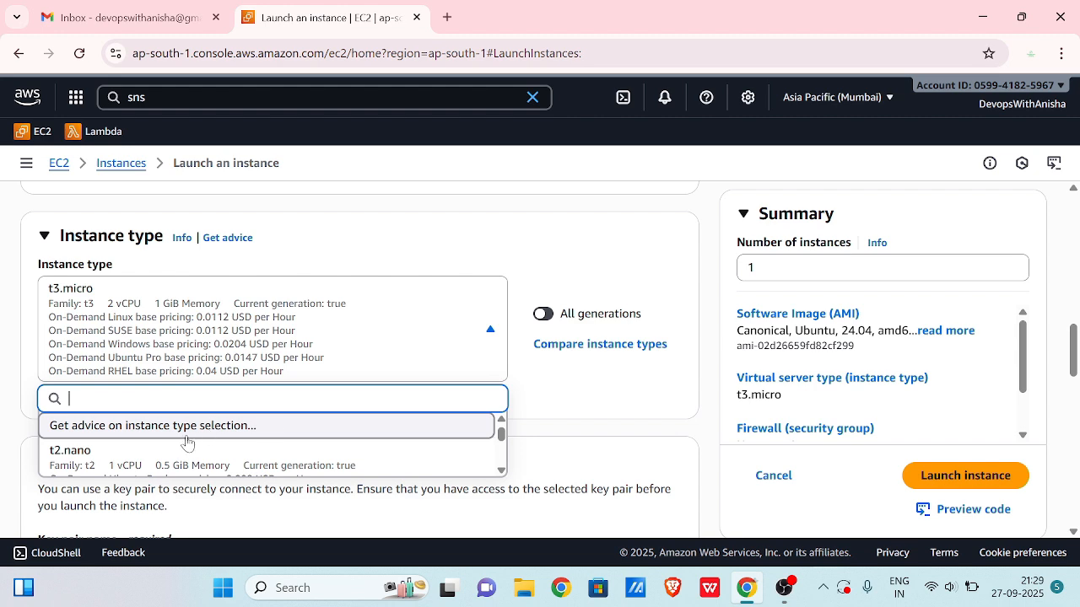
click(173, 458)
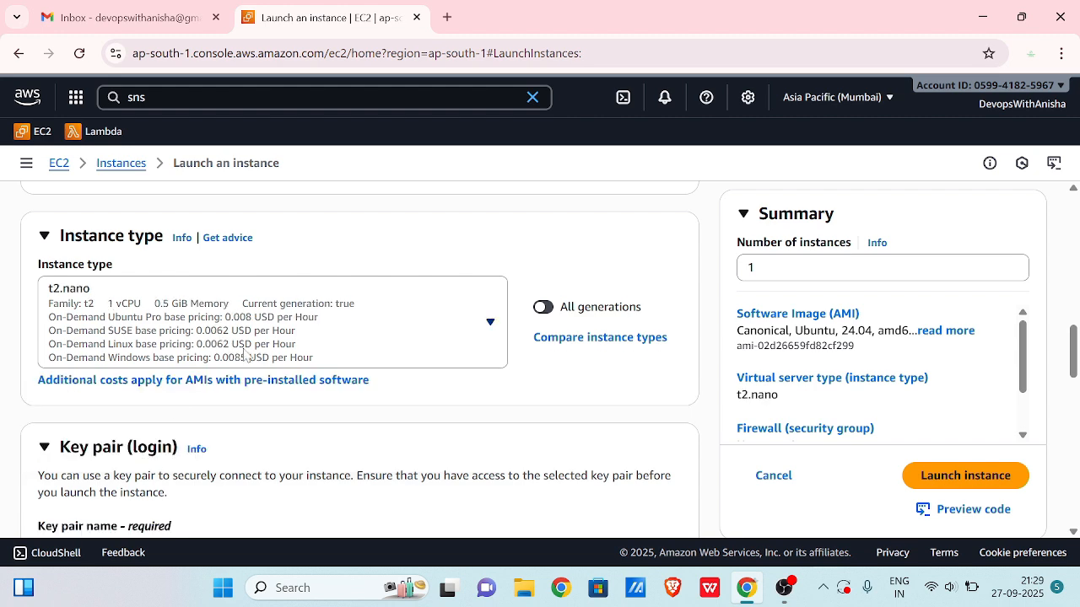
- Allow HTTPS and HTTP traffic from the internet and launch the instance
scroll(337, 422, down, 2)
scroll(337, 422, down, 5)
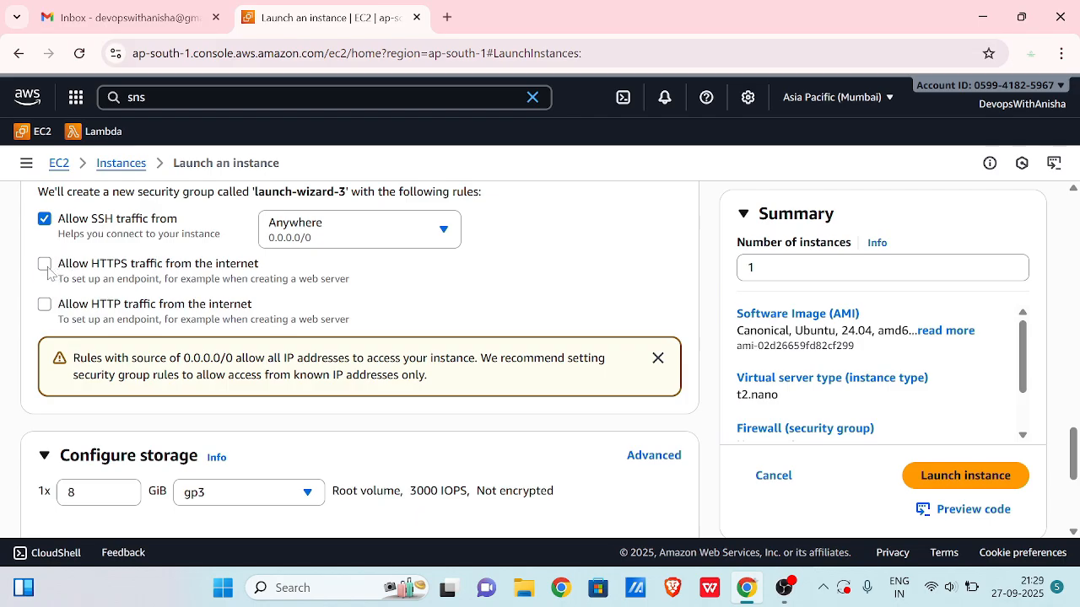
click(45, 264)
click(44, 305)
scroll(194, 295, down, 3)
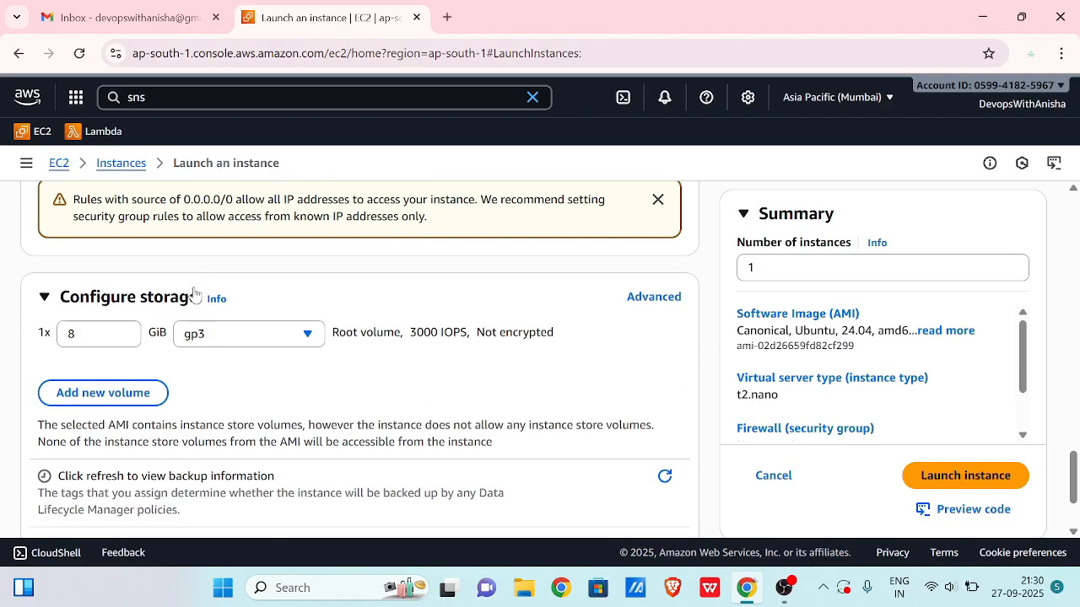
scroll(194, 295, up, 1)
scroll(282, 303, down, 1)
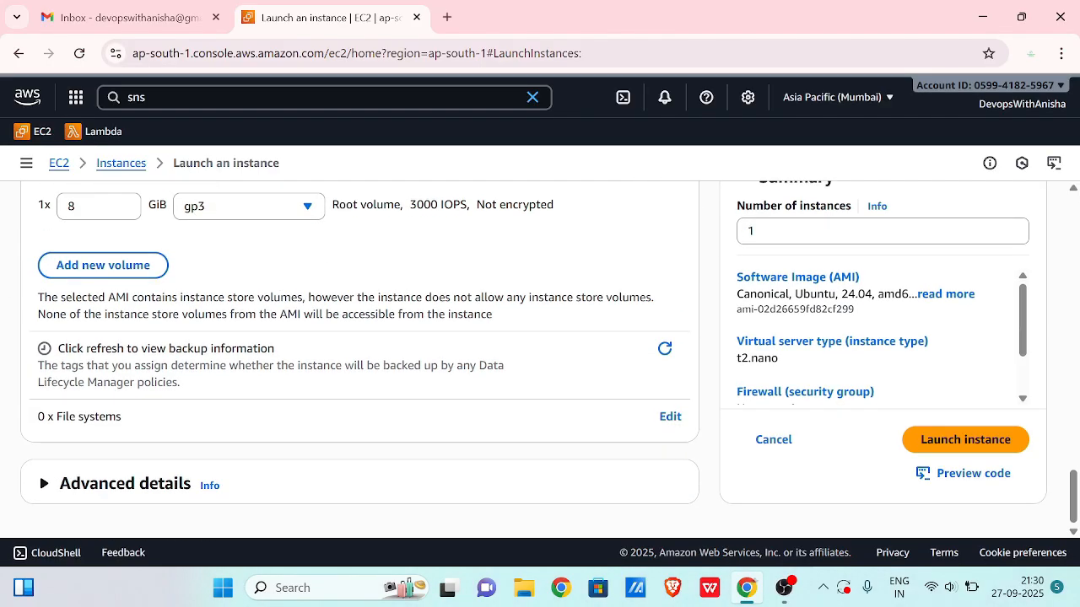
click(965, 440)
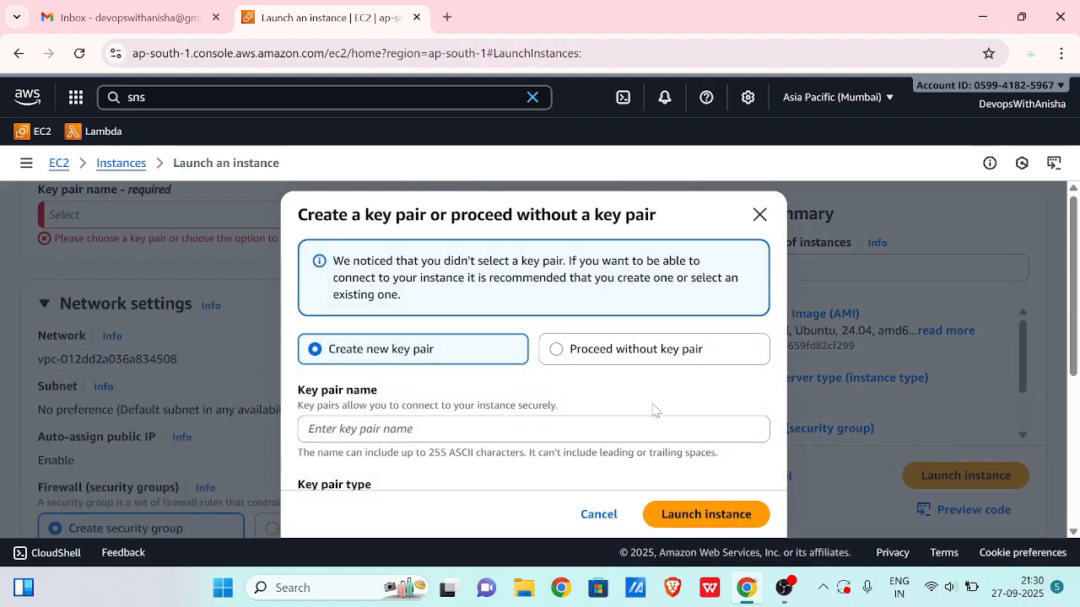
- Launch tests without a key pair, then refresh the Instances list and select the running tests row
click(639, 355)
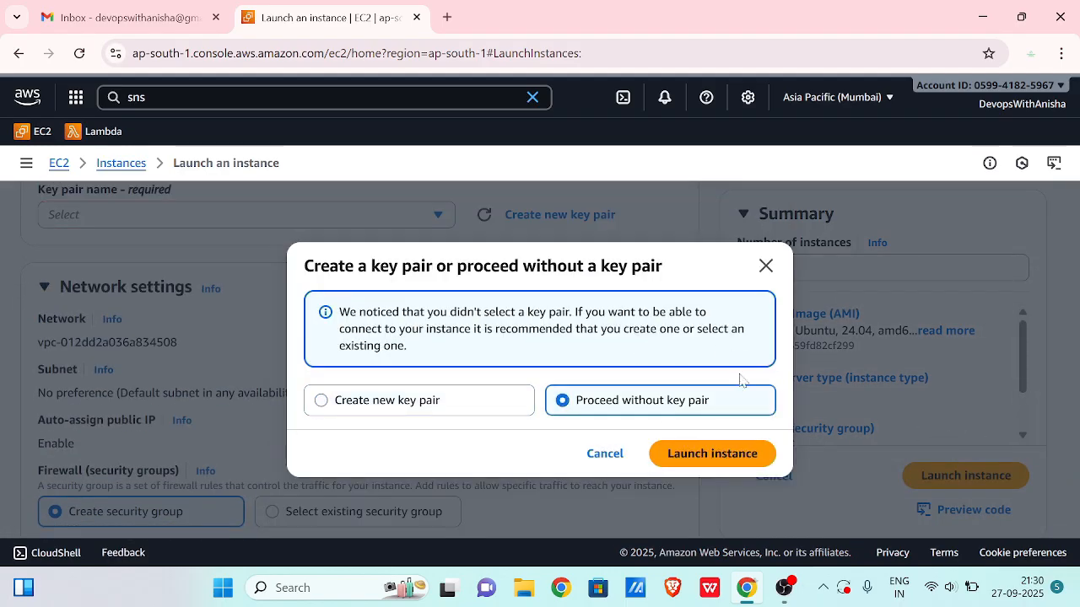
click(713, 454)
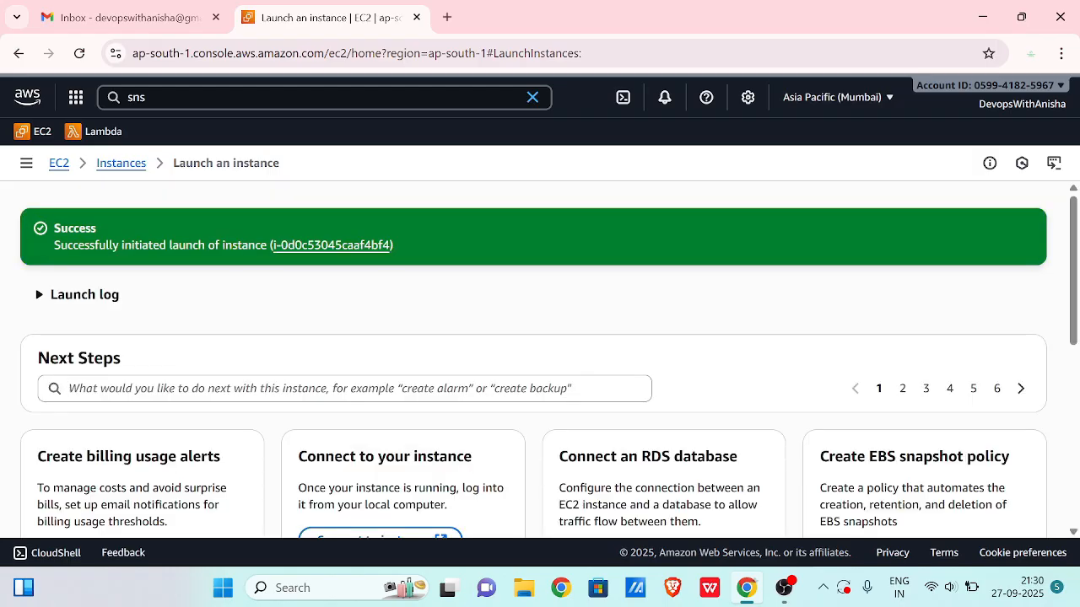
scroll(760, 445, down, 5)
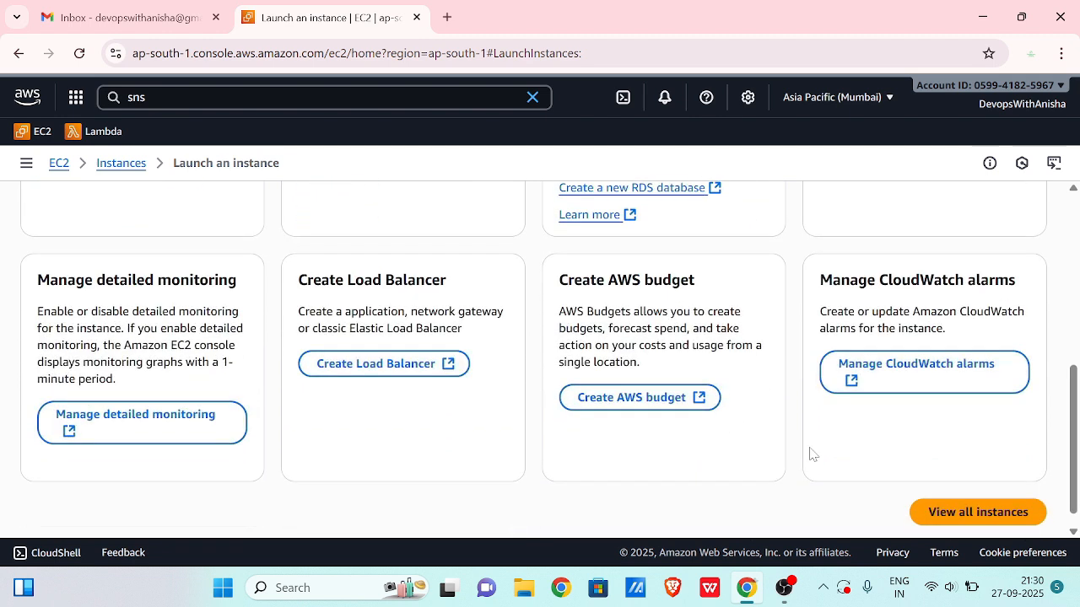
click(965, 512)
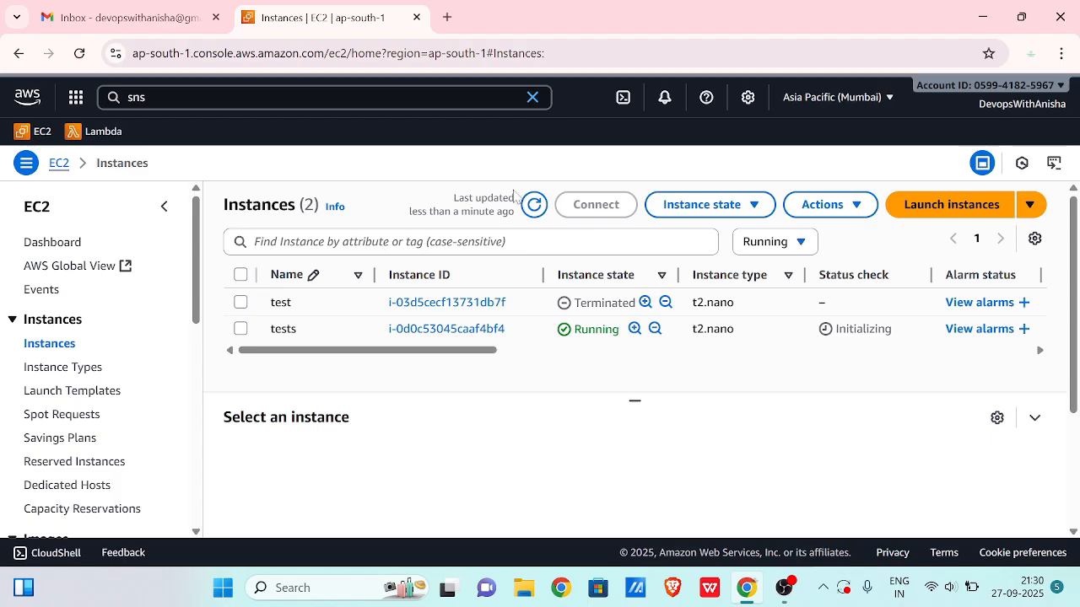
click(533, 206)
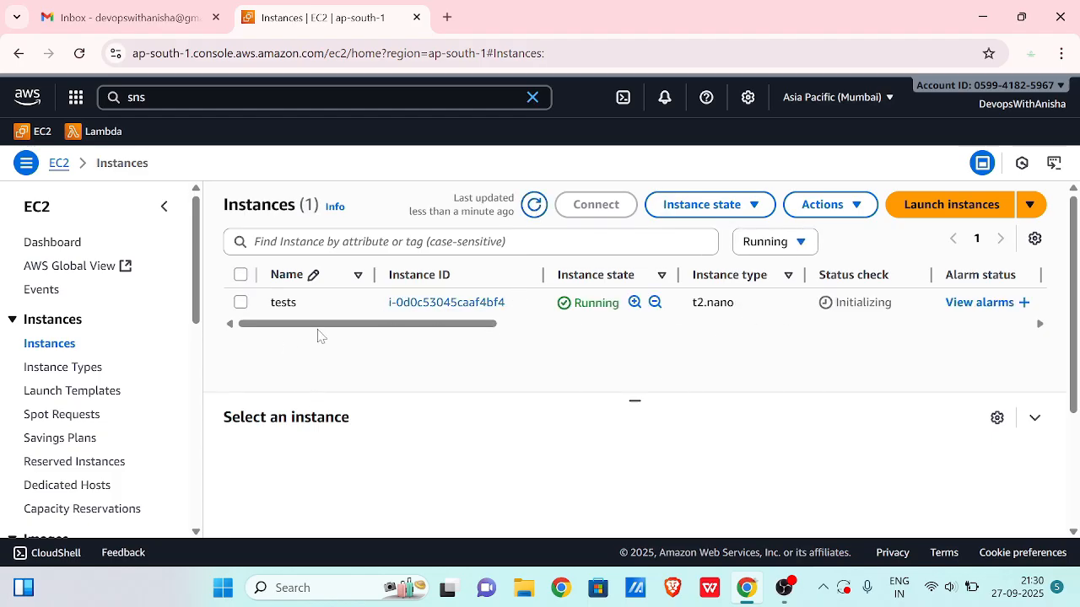
click(241, 302)
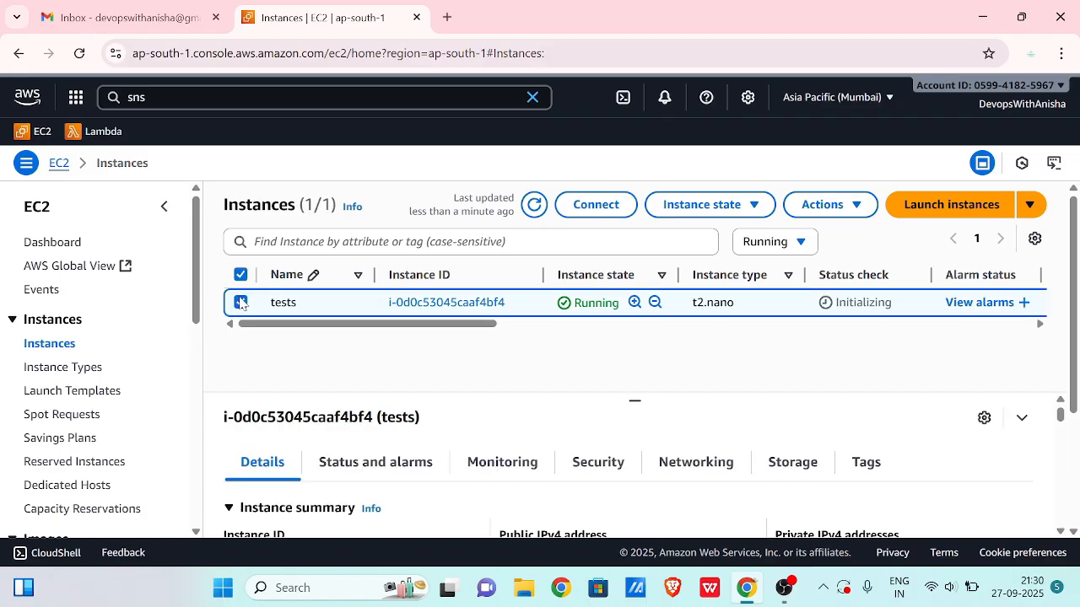
- Connect to the tests instance via EC2 Instance Connect as user ubuntu
click(609, 205)
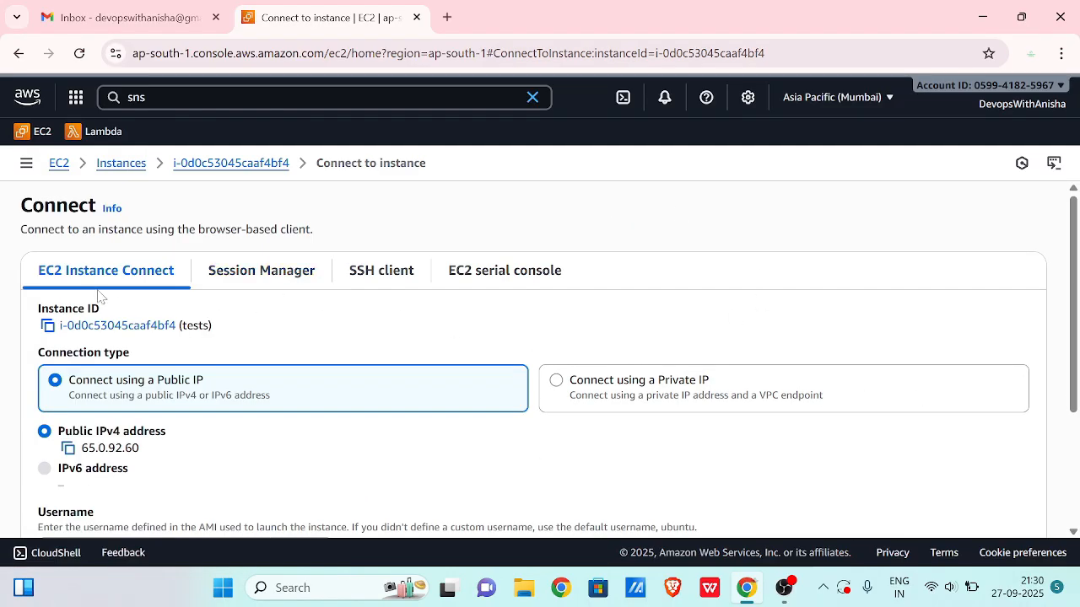
scroll(289, 323, down, 3)
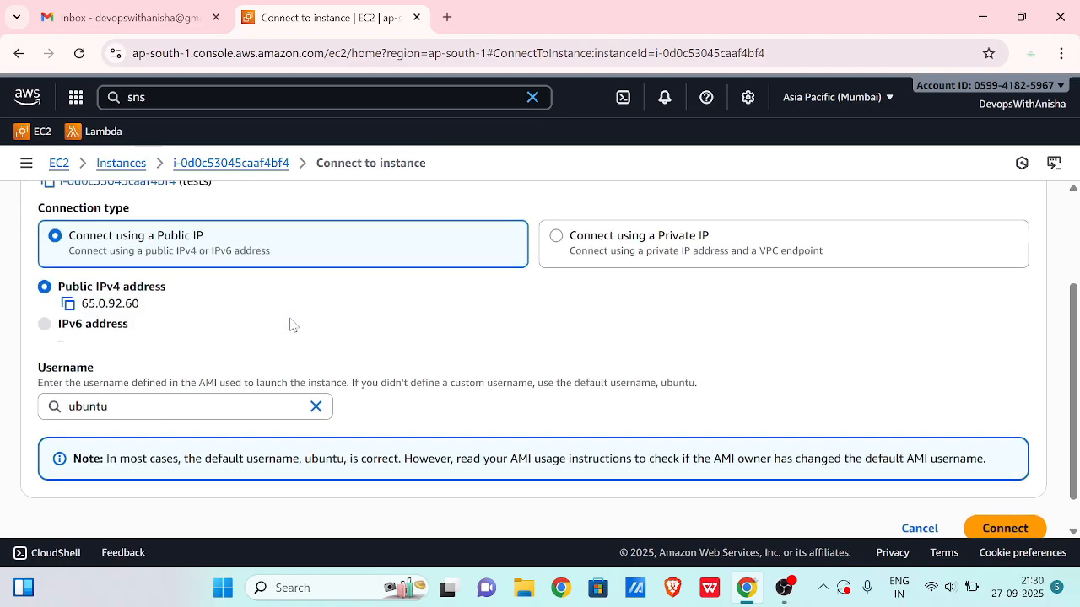
click(1031, 499)
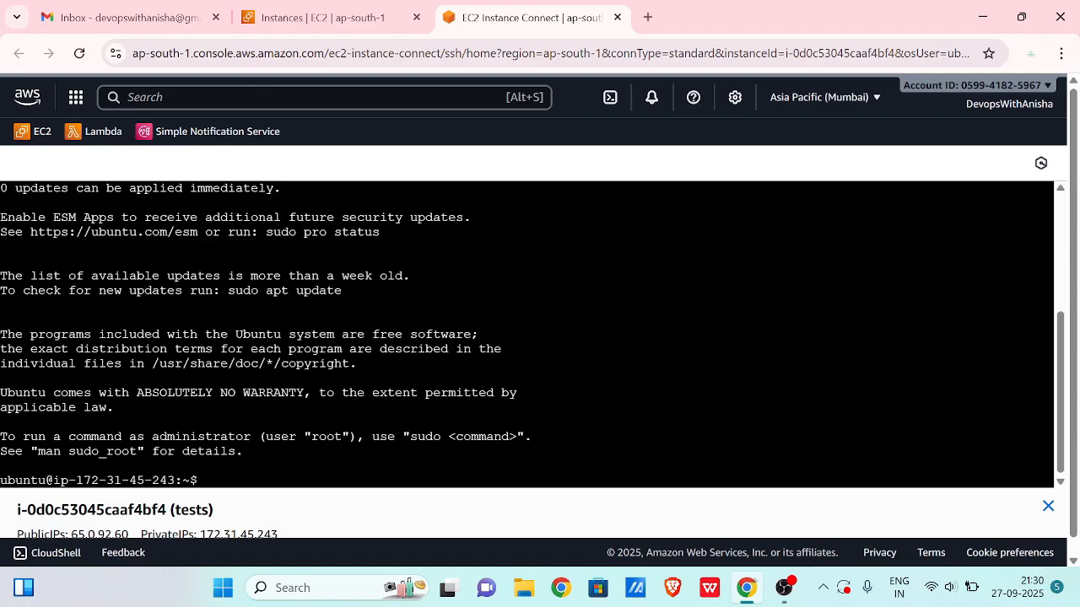
- Search the console for 'sns'
click(338, 97)
text(sns)
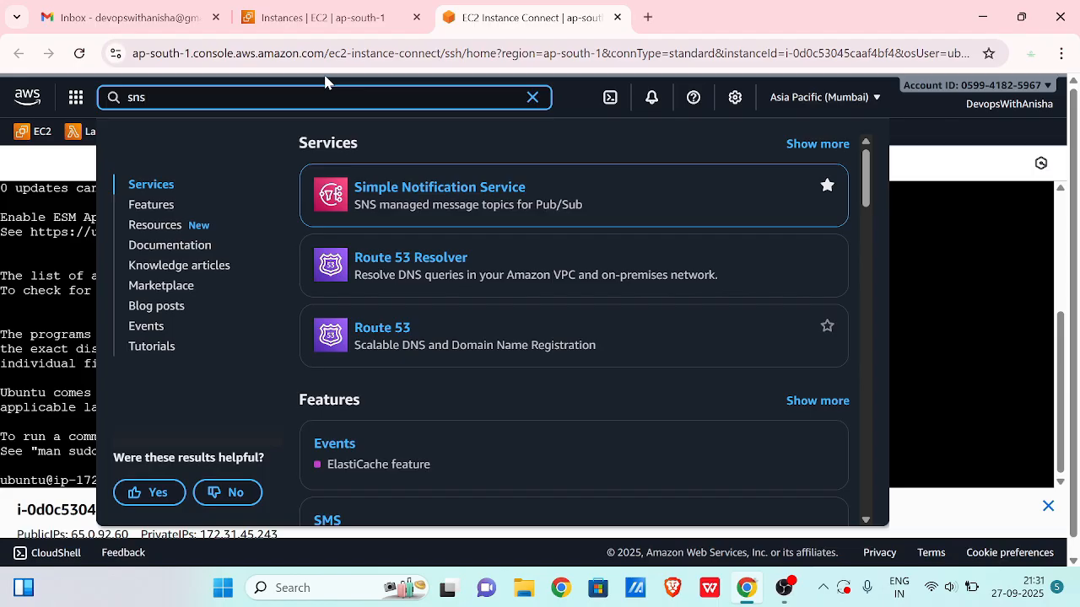
- Open Simple Notification Service and go to its Topics page
click(442, 187)
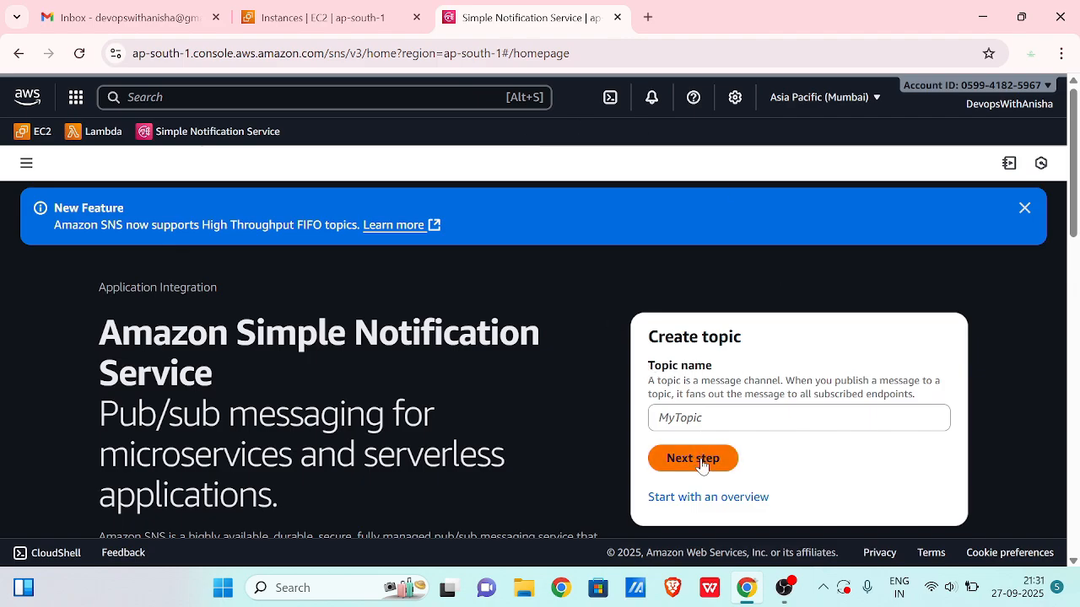
click(26, 165)
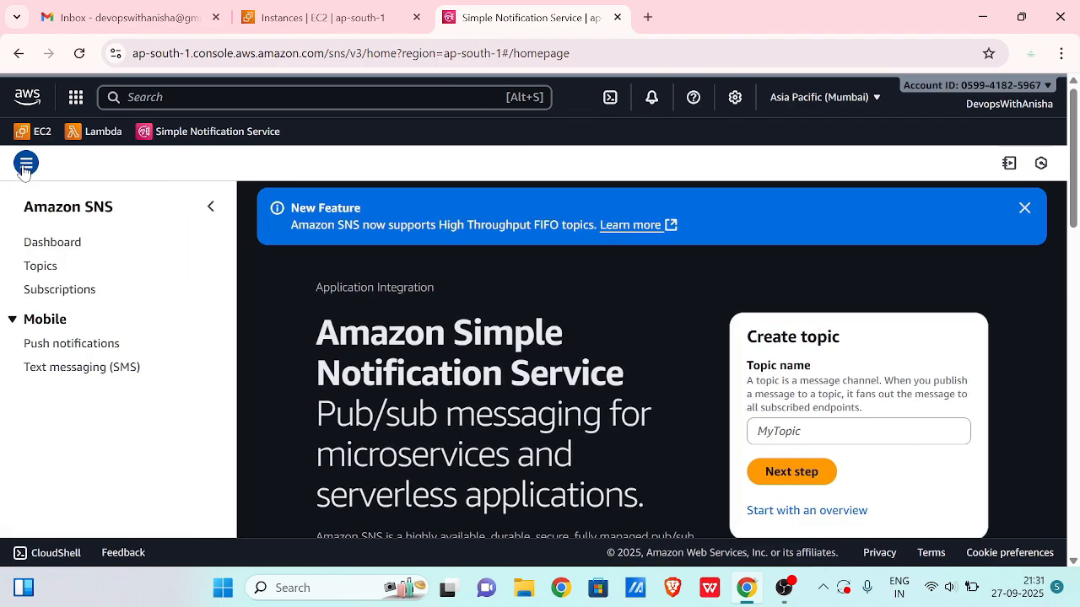
click(41, 267)
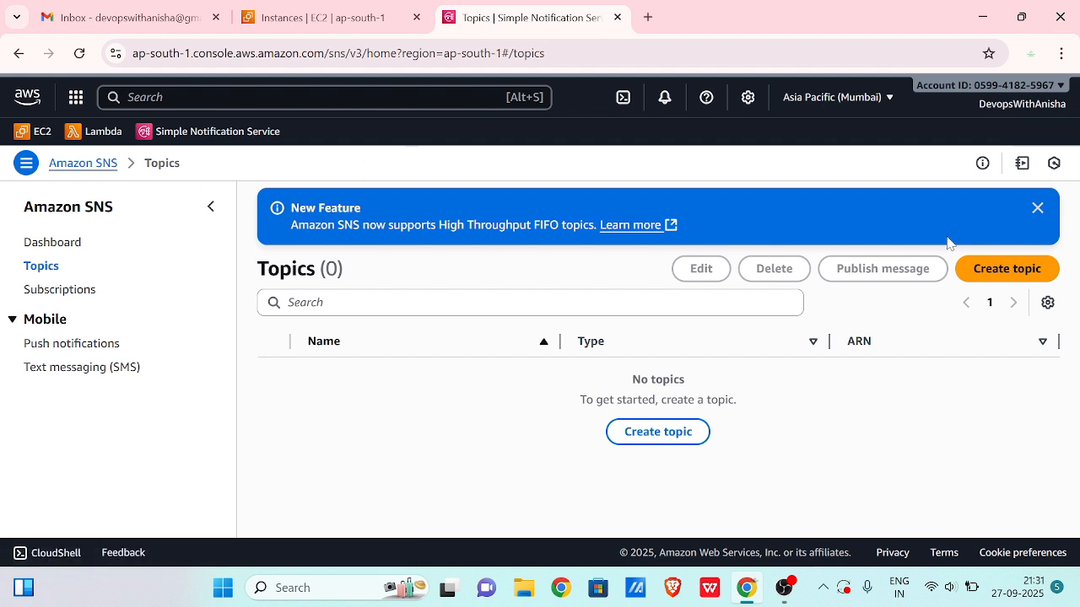
- Create a Standard SNS topic named ec2-alerts
click(1015, 269)
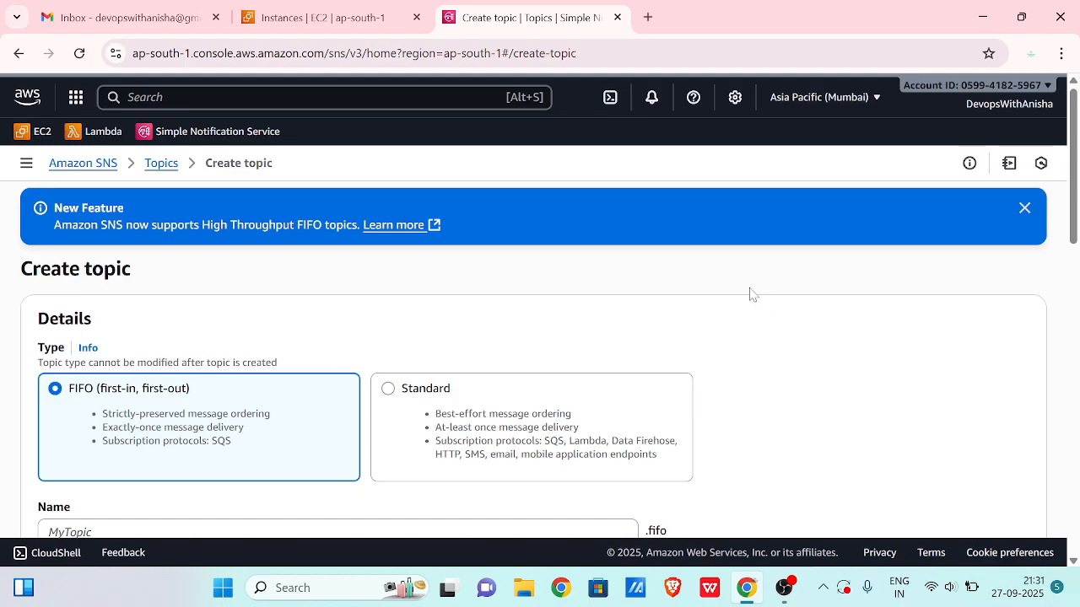
scroll(752, 293, down, 1)
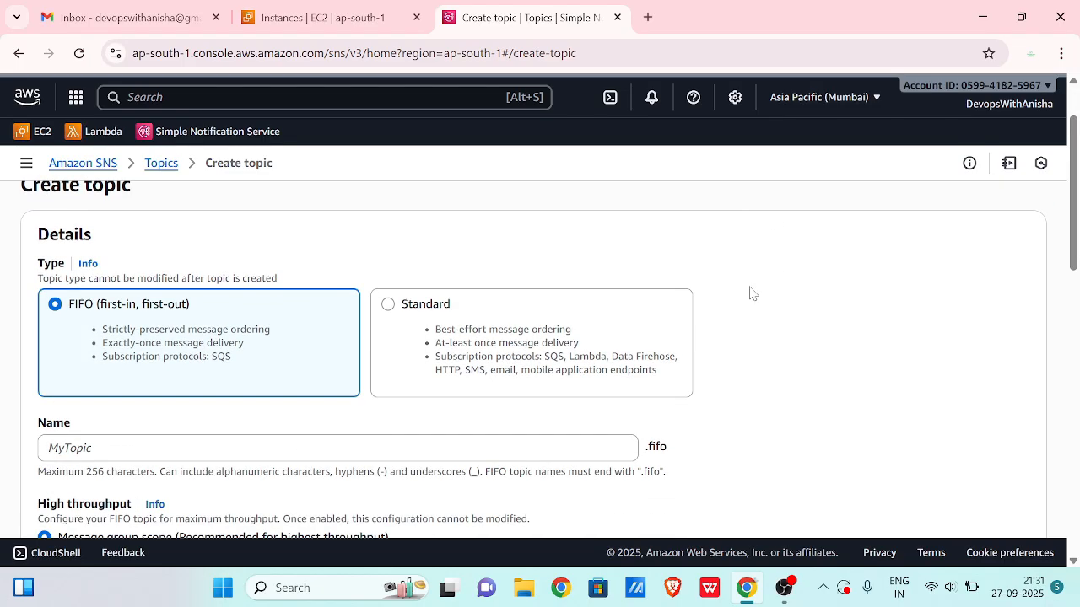
click(432, 309)
scroll(431, 309, down, 2)
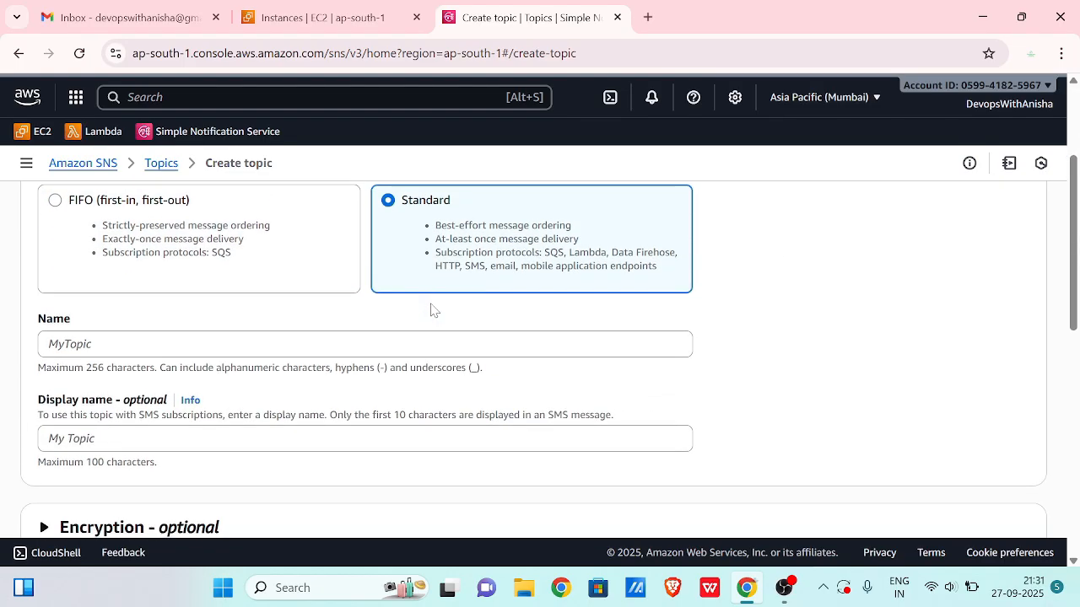
click(265, 268)
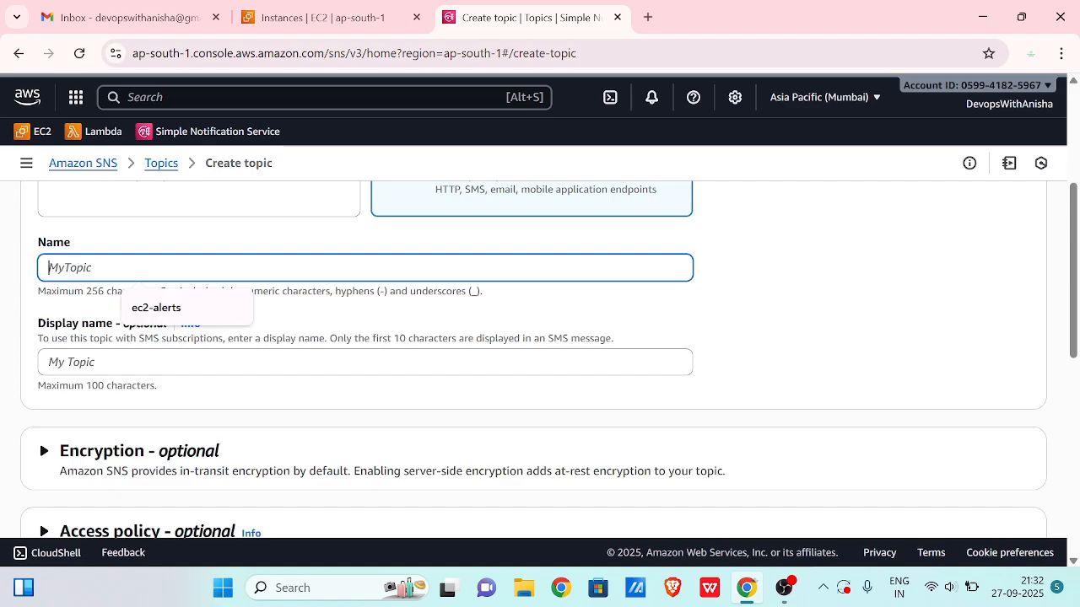
text(ec2-alerts)
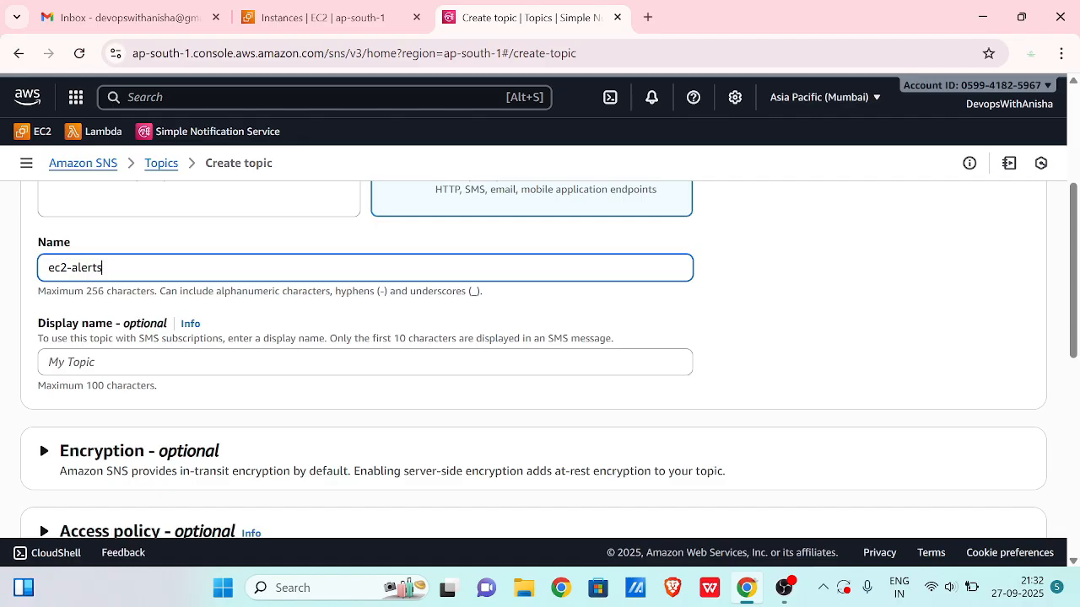
scroll(286, 309, down, 2)
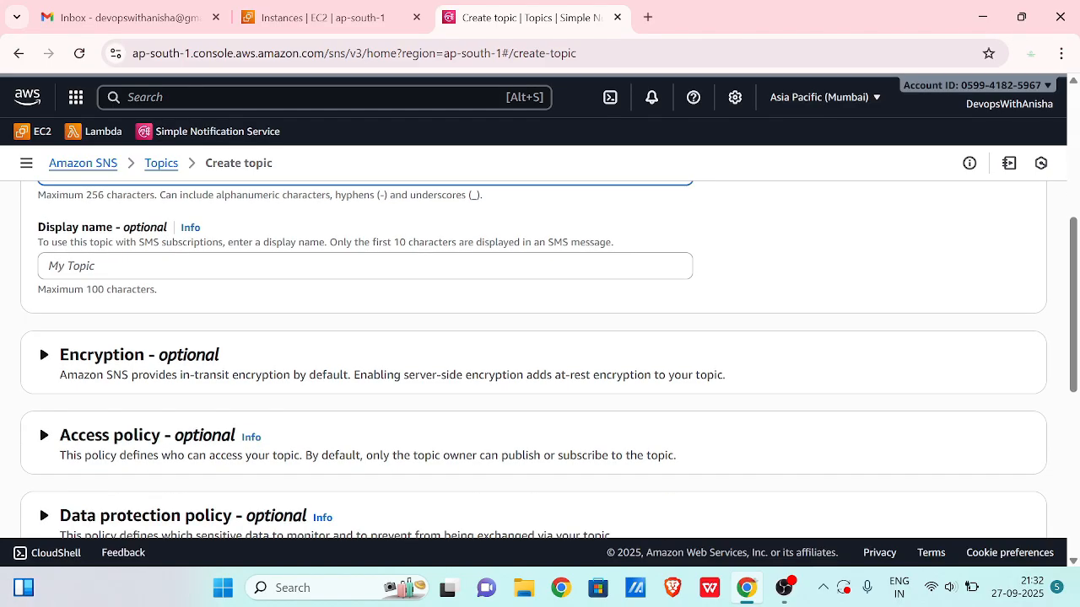
scroll(286, 310, down, 5)
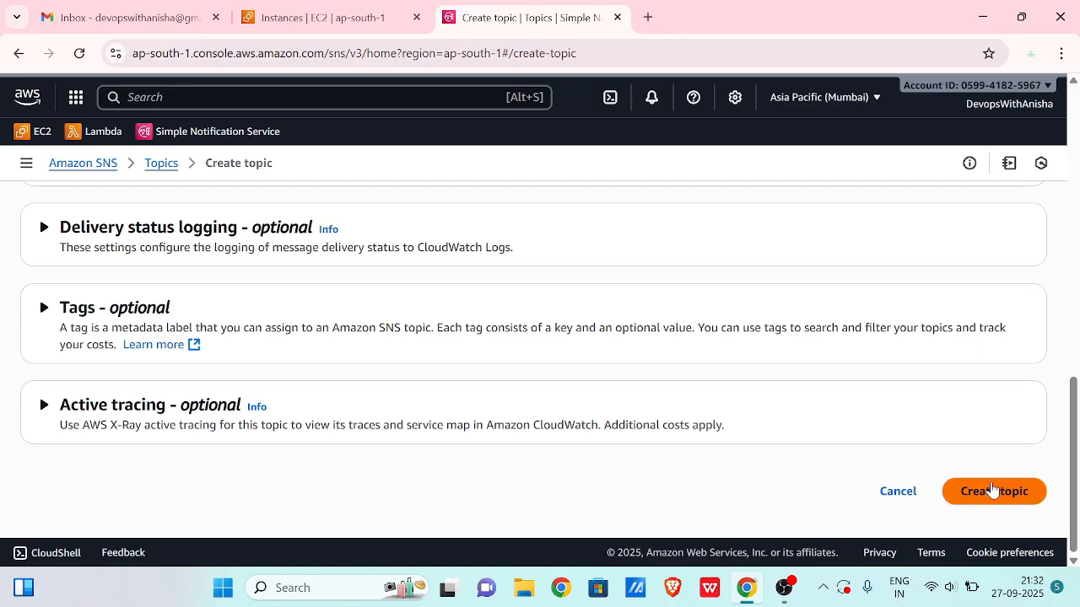
click(991, 492)
scroll(995, 489, down, 3)
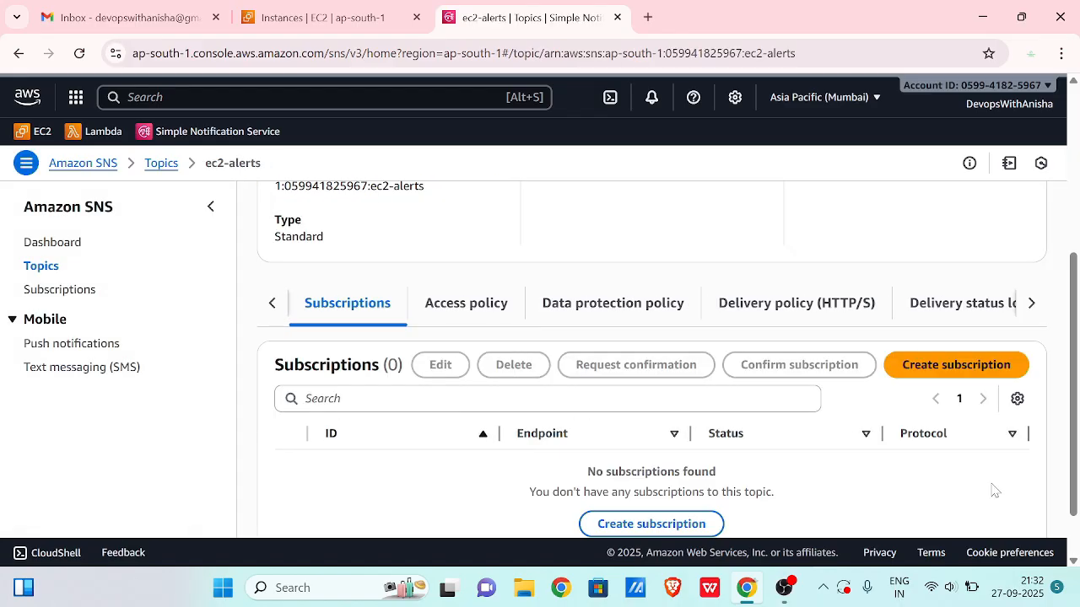
scroll(902, 373, up, 3)
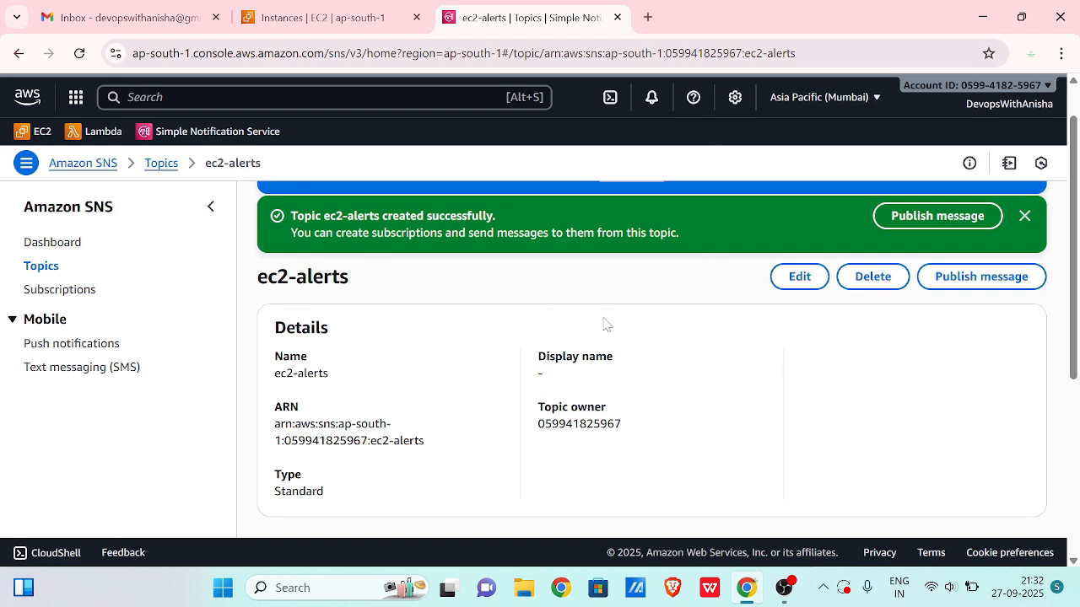
scroll(582, 338, down, 2)
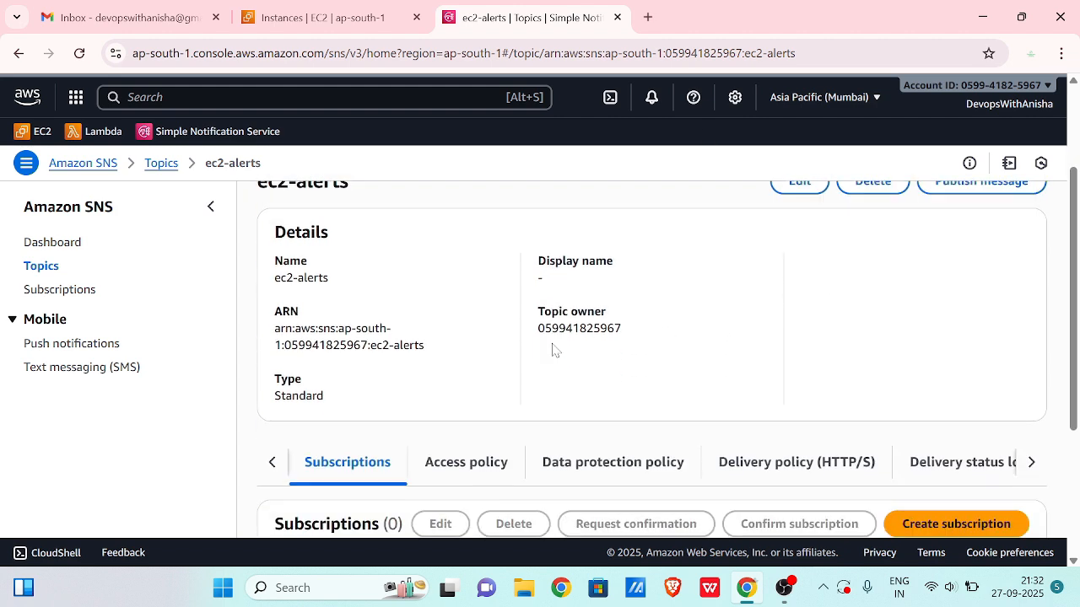
scroll(553, 350, up, 3)
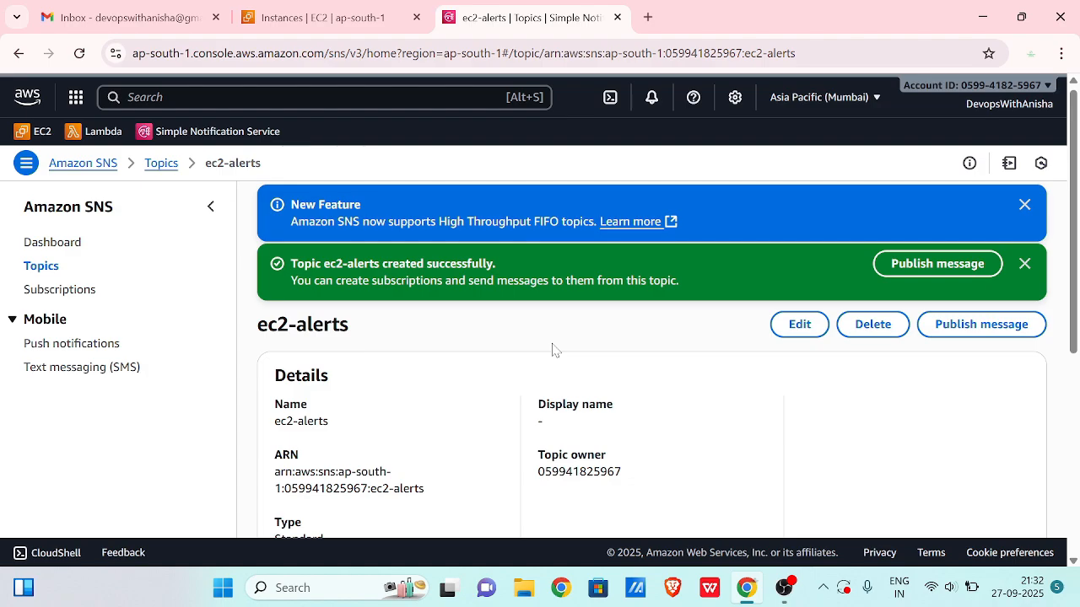
scroll(553, 350, down, 5)
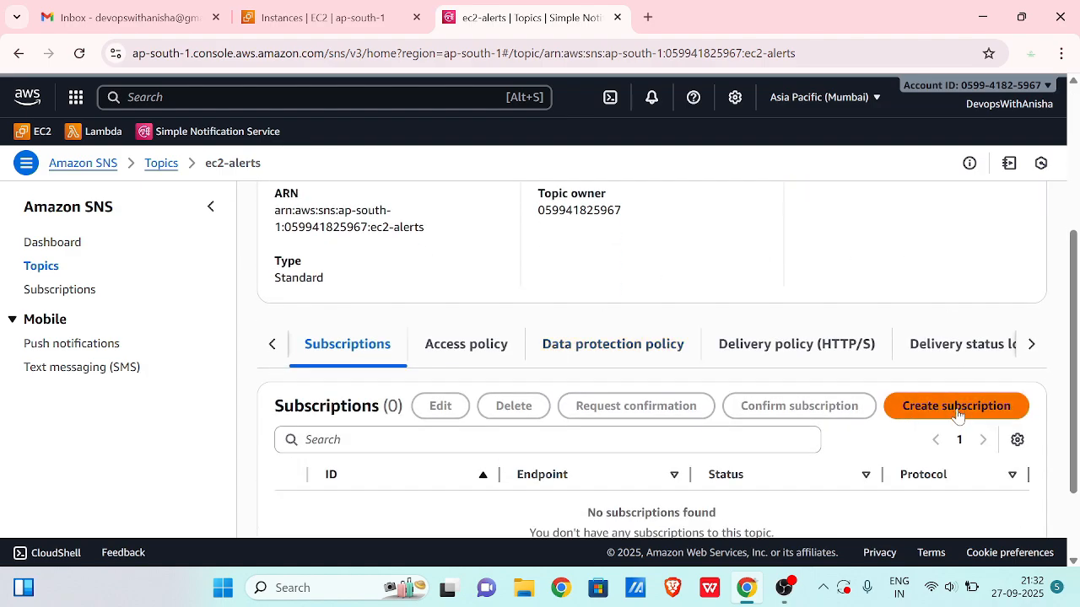
- Fill in an ec2-alerts subscription with Email protocol and the autofilled e-mail address as endpoint
click(957, 414)
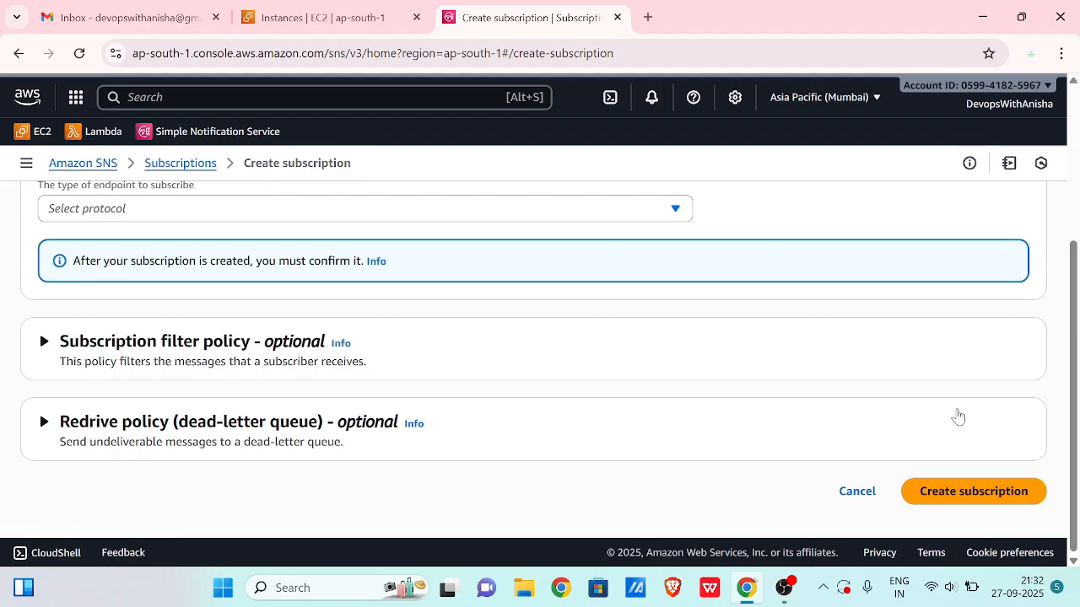
scroll(472, 380, up, 4)
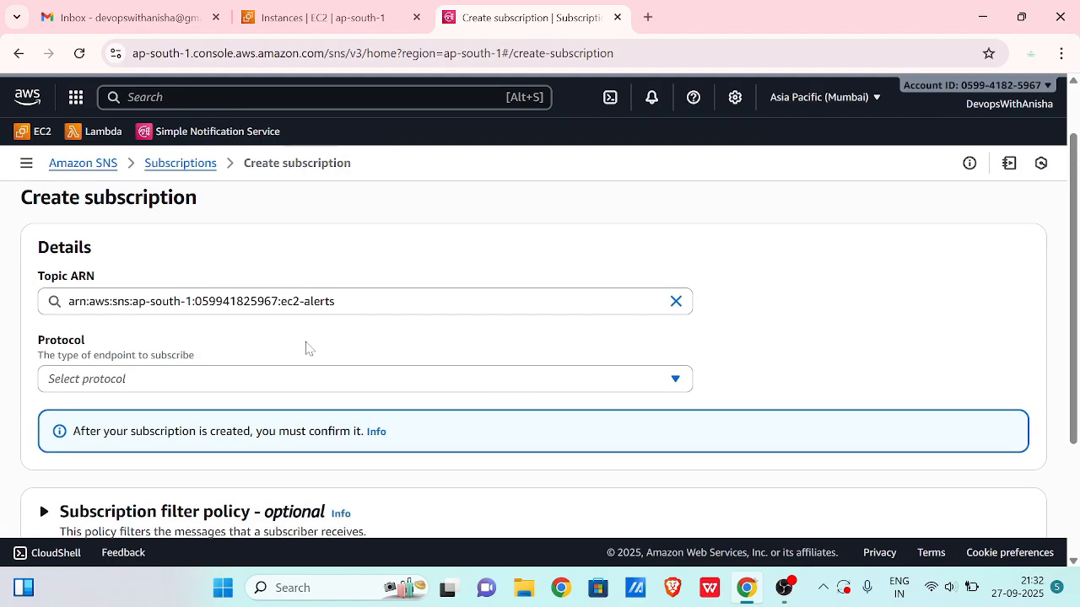
scroll(239, 350, down, 1)
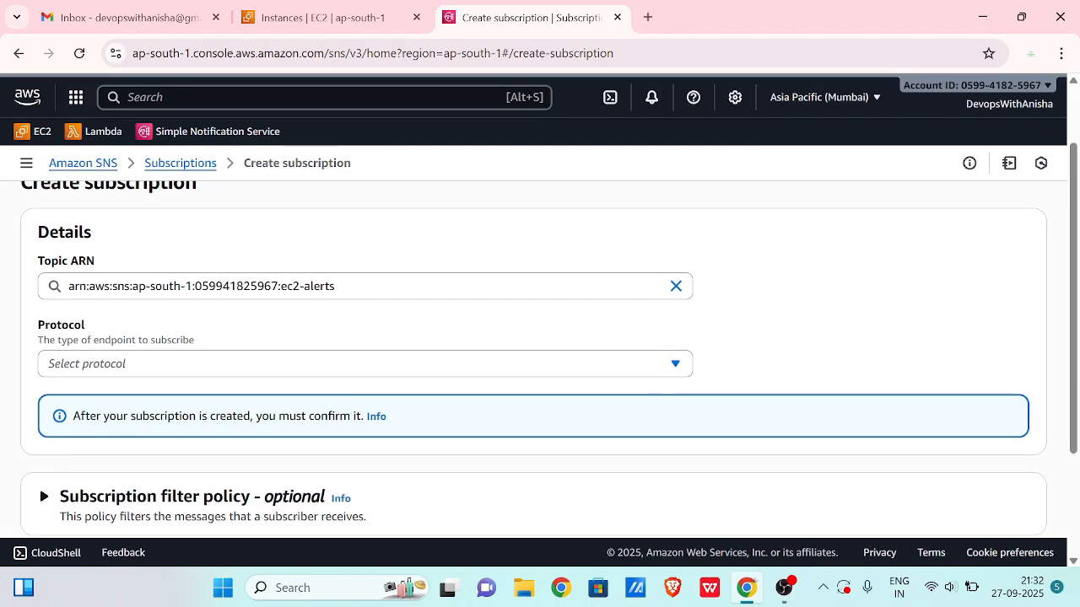
click(113, 367)
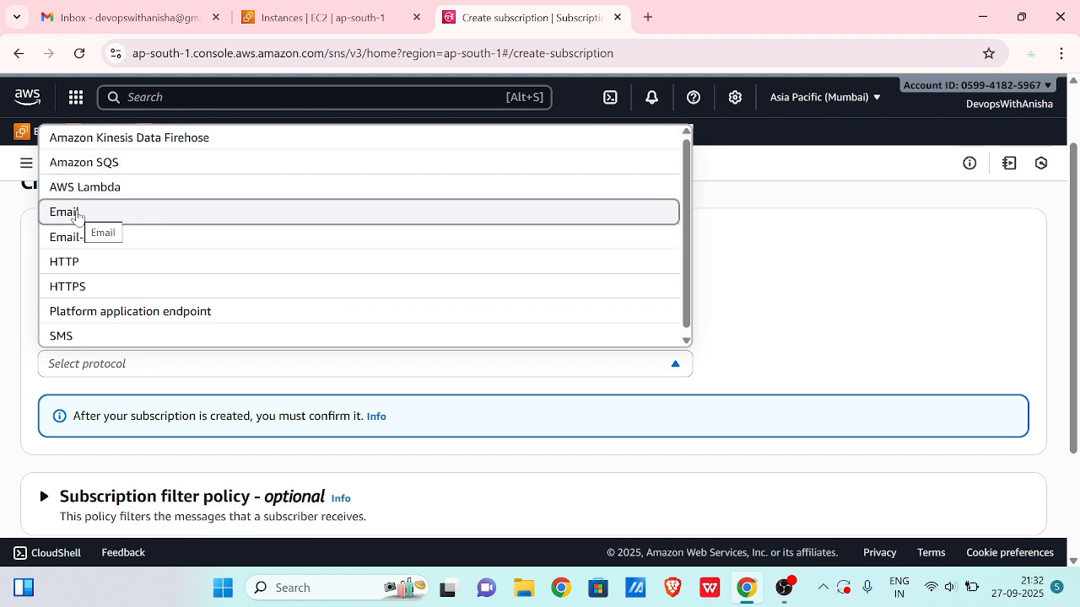
click(77, 214)
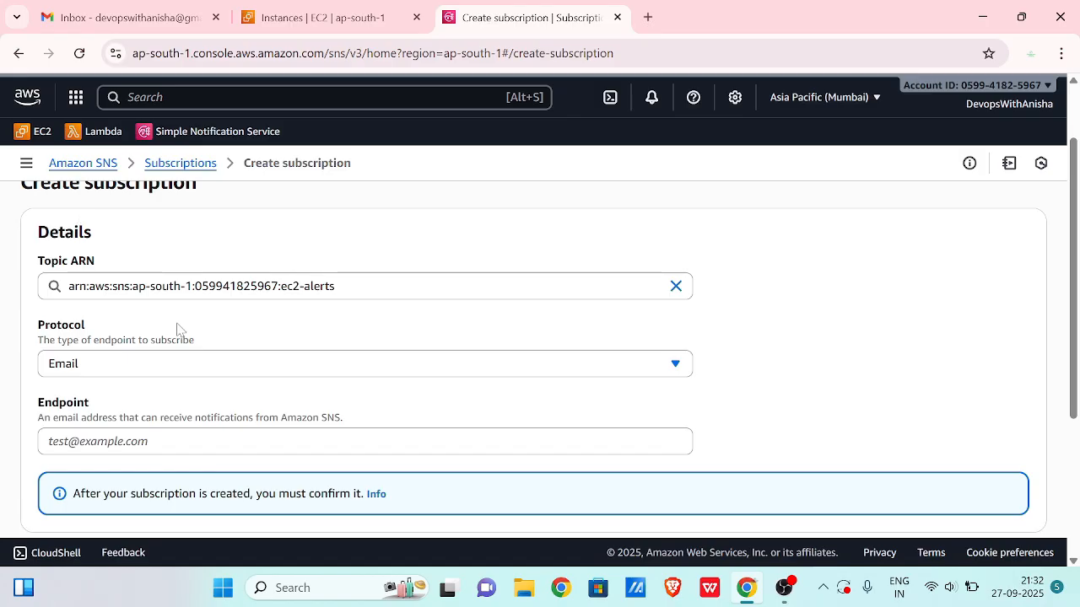
click(114, 394)
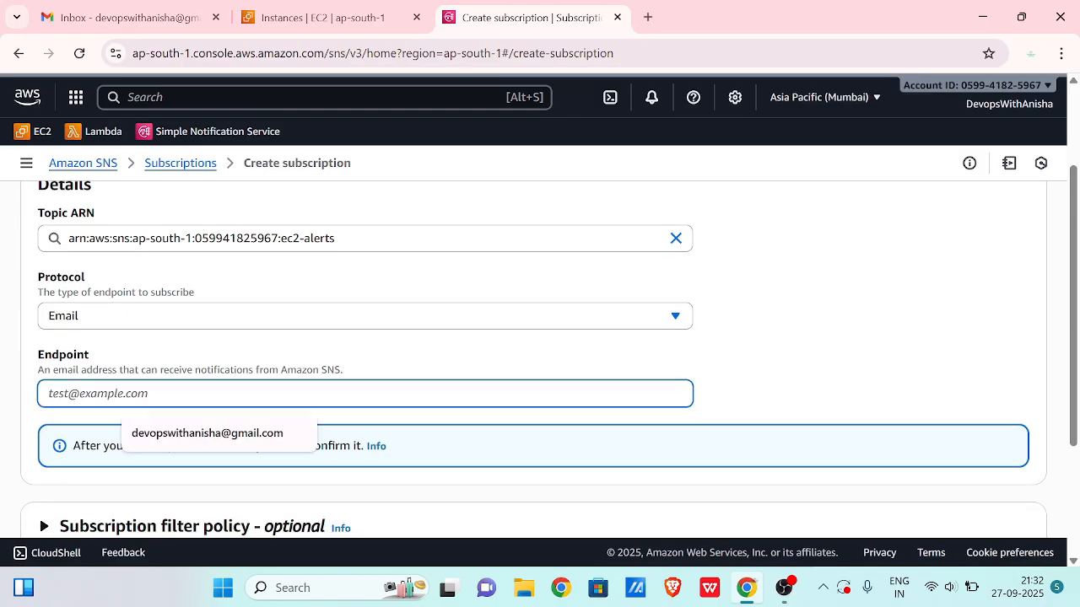
text(deop)
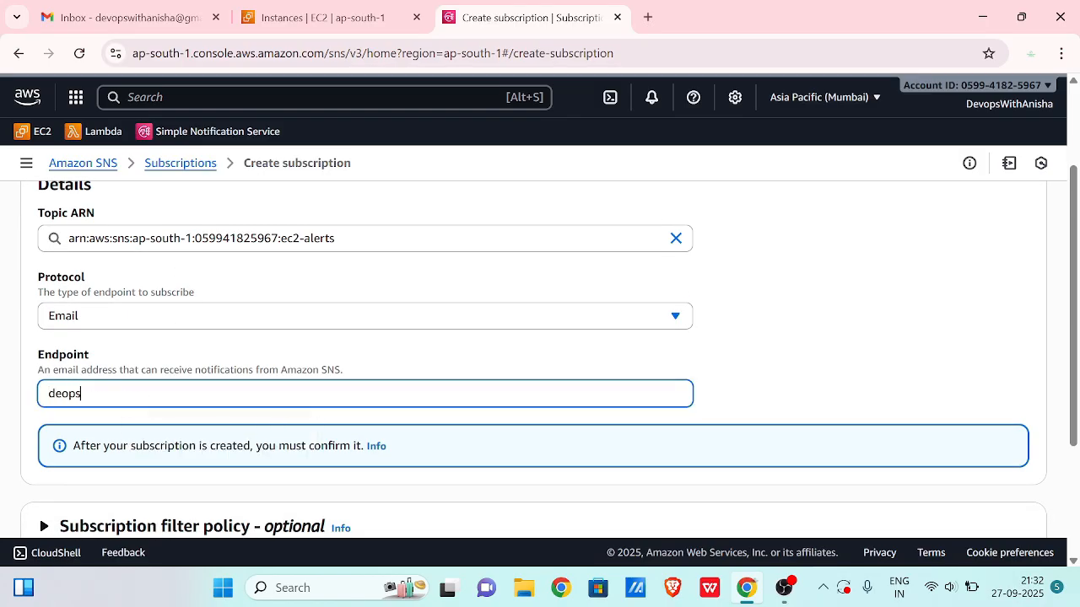
text(s)
key(BackSpace)
key(BackSpace)
key(BackSpace)
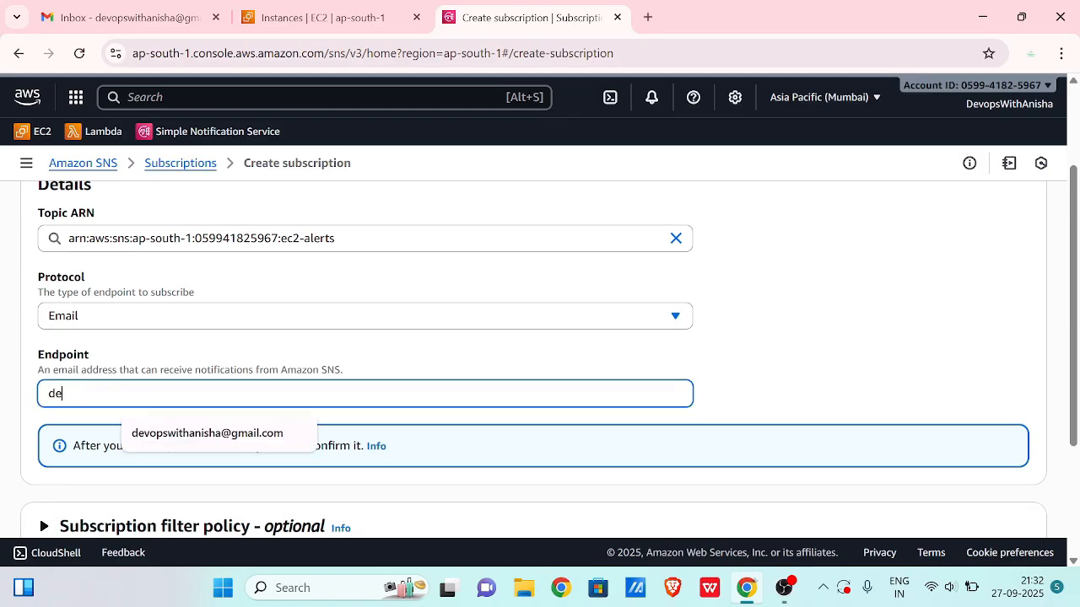
click(157, 433)
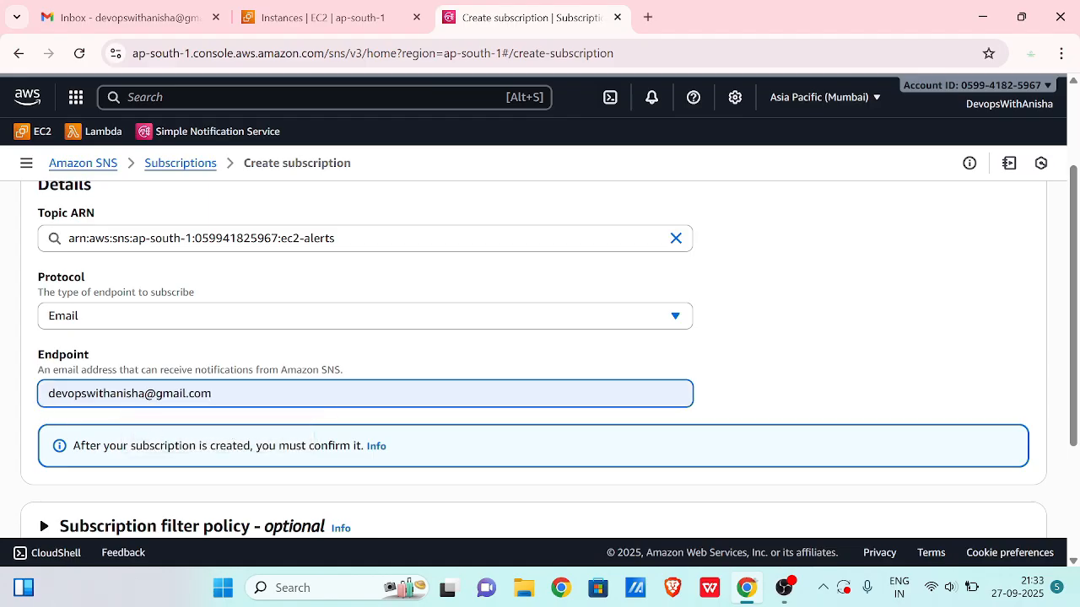
scroll(278, 403, down, 3)
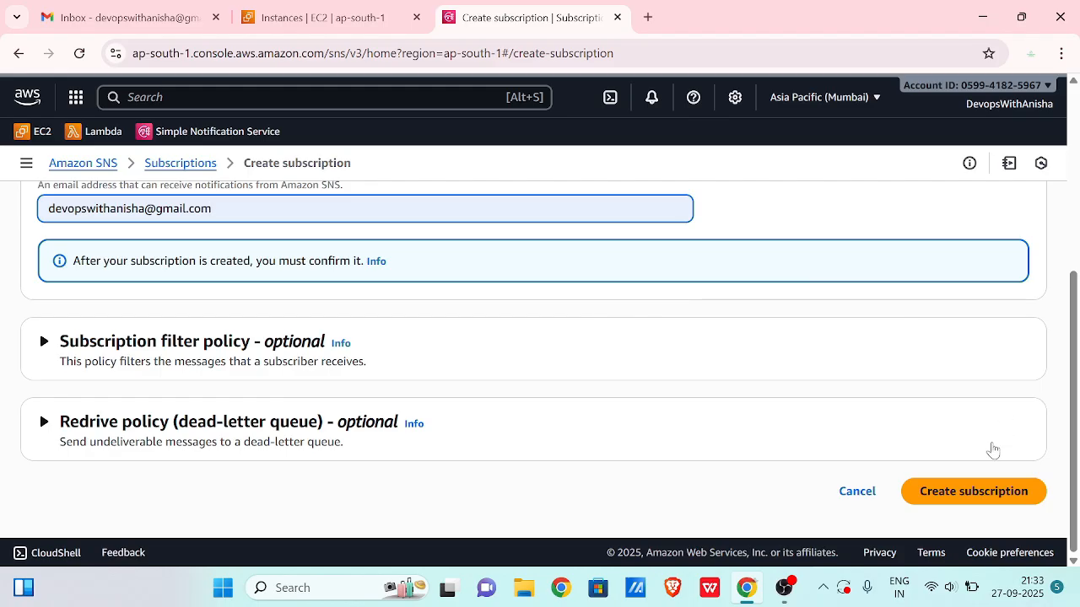
- Create the Email subscription and check that its status reads Pending confirmation
click(966, 493)
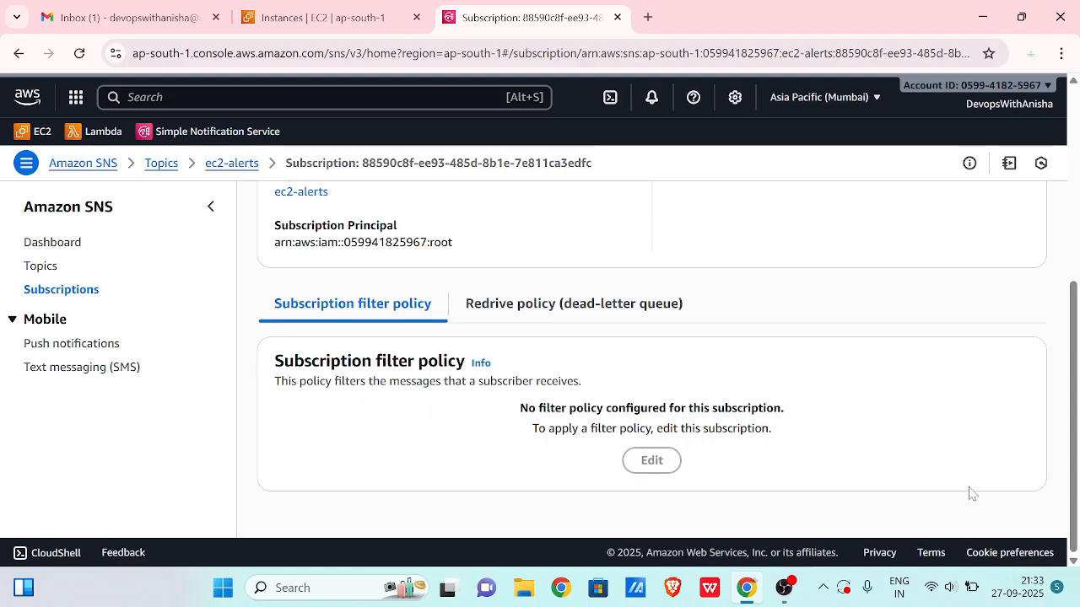
scroll(970, 494, up, 3)
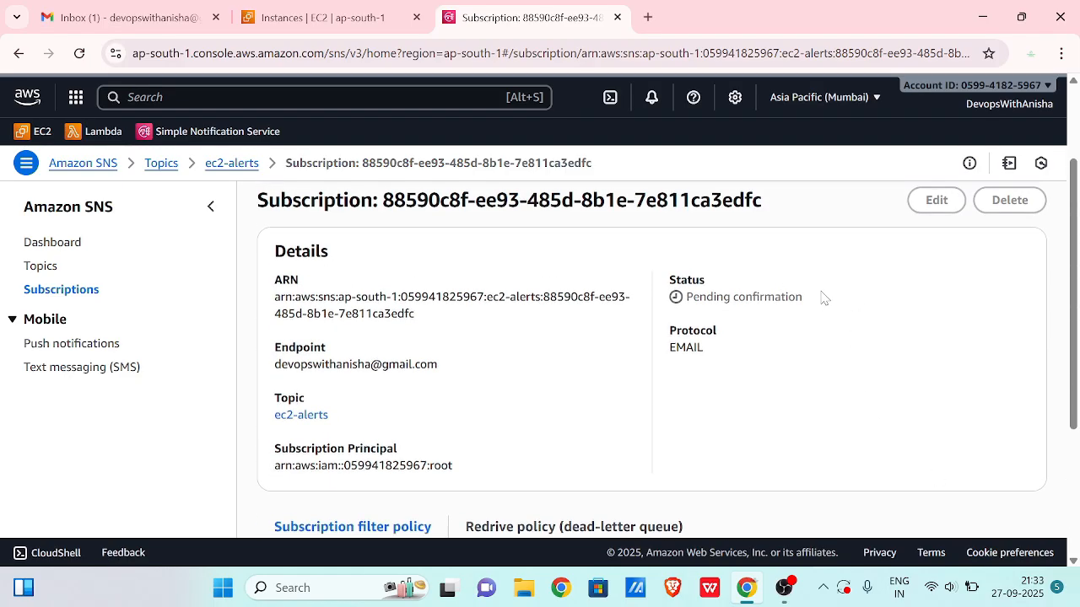
drag(813, 294, 652, 285)
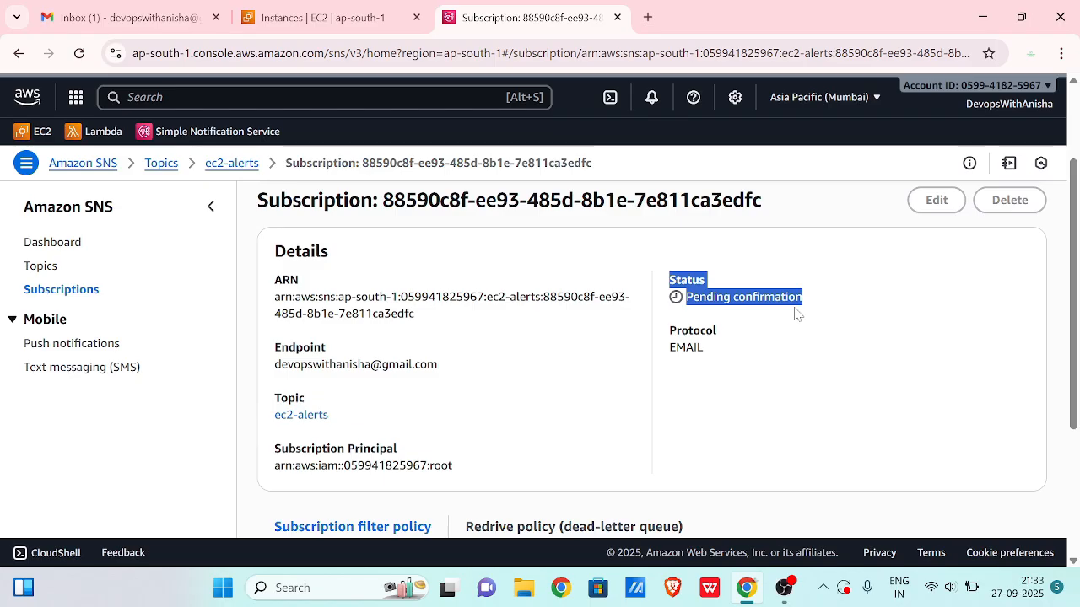
click(805, 334)
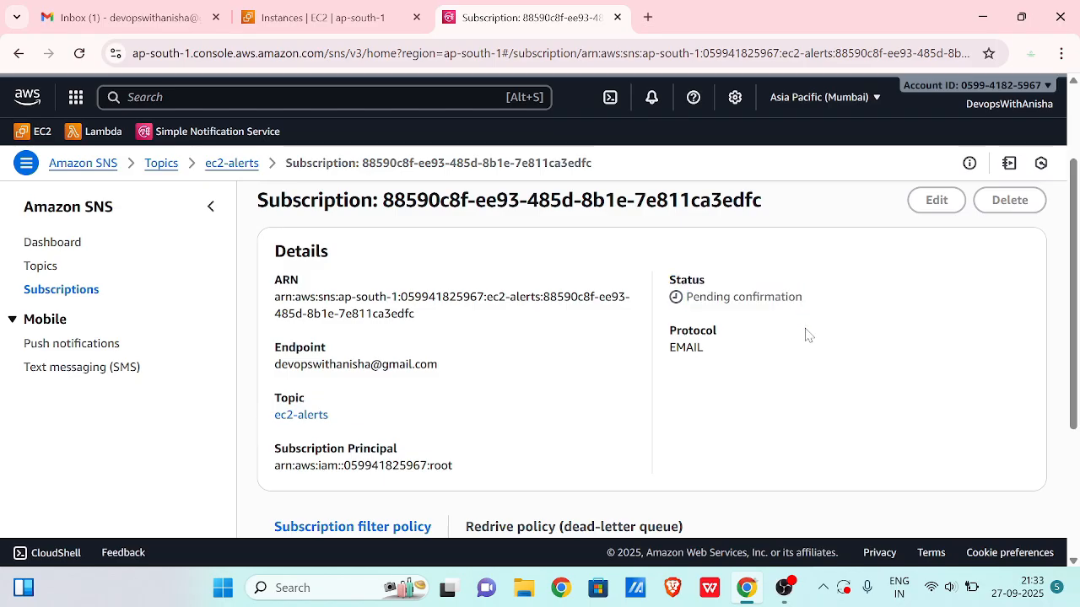
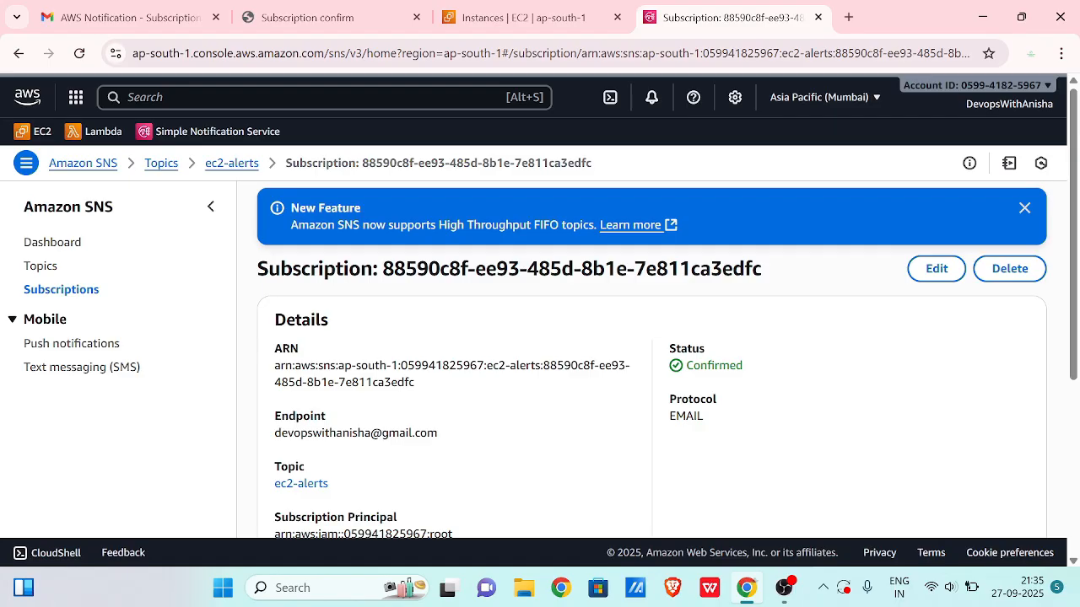
- Open CloudWatch from the console search and show the empty All alarms list
key(alt+s)
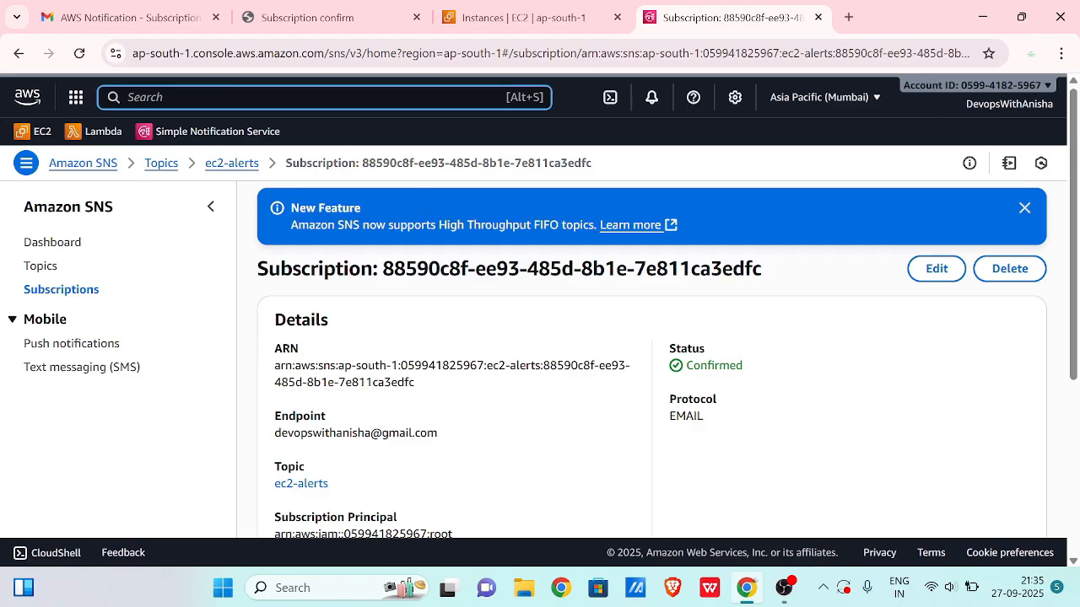
text(cloudwatch)
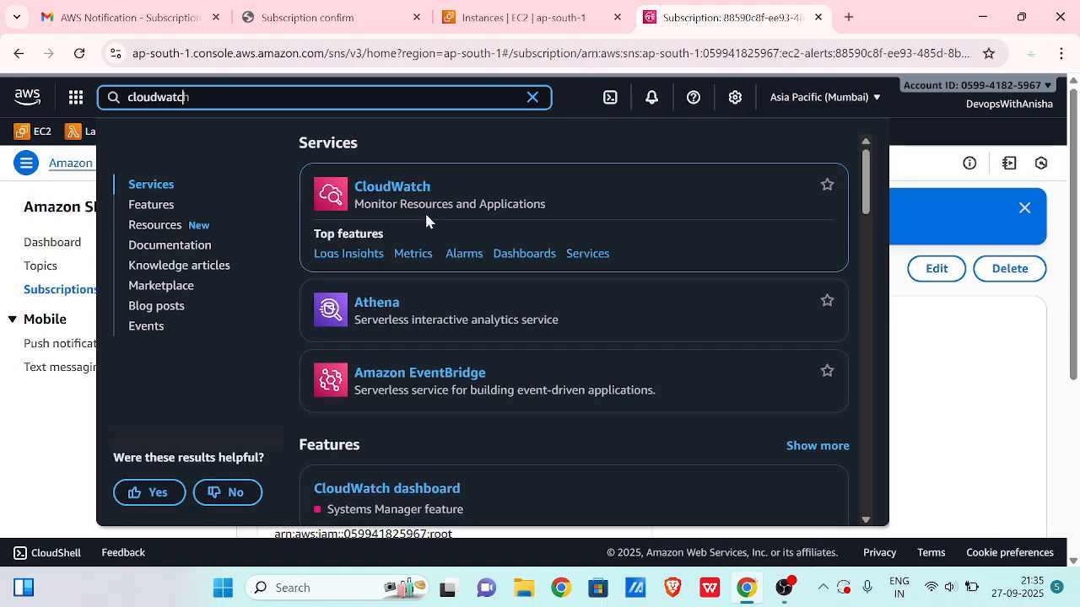
click(408, 187)
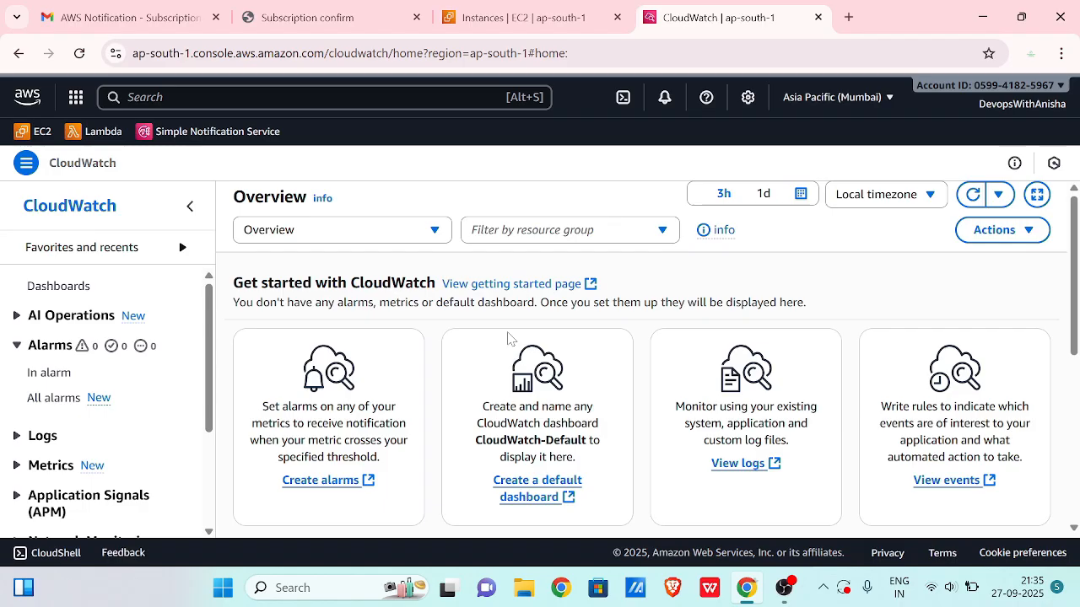
click(54, 403)
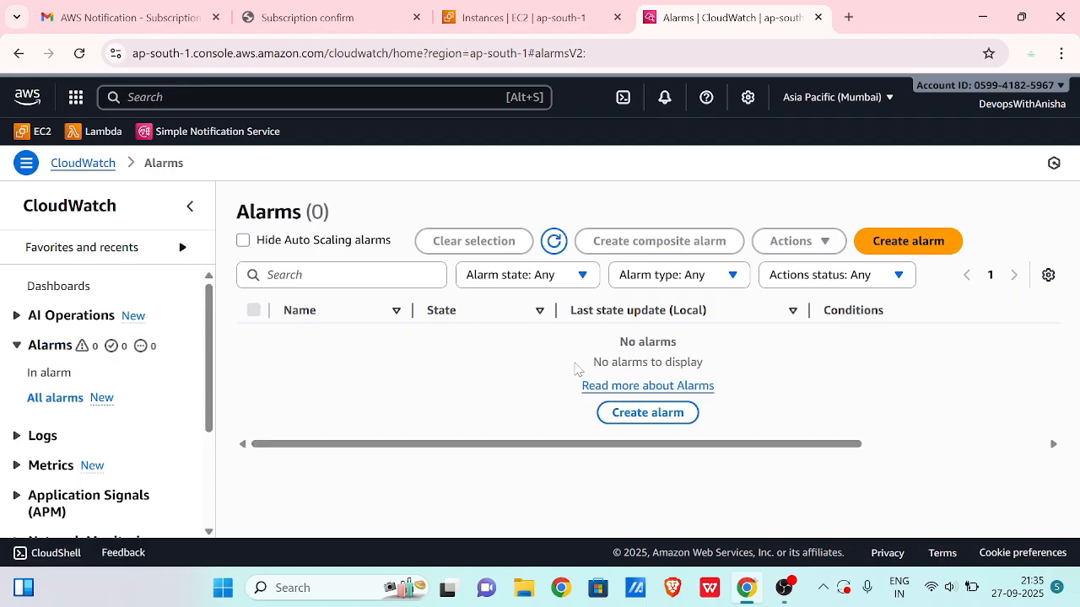
- Start a new alarm and browse the EC2 Per-Instance Metrics
click(651, 414)
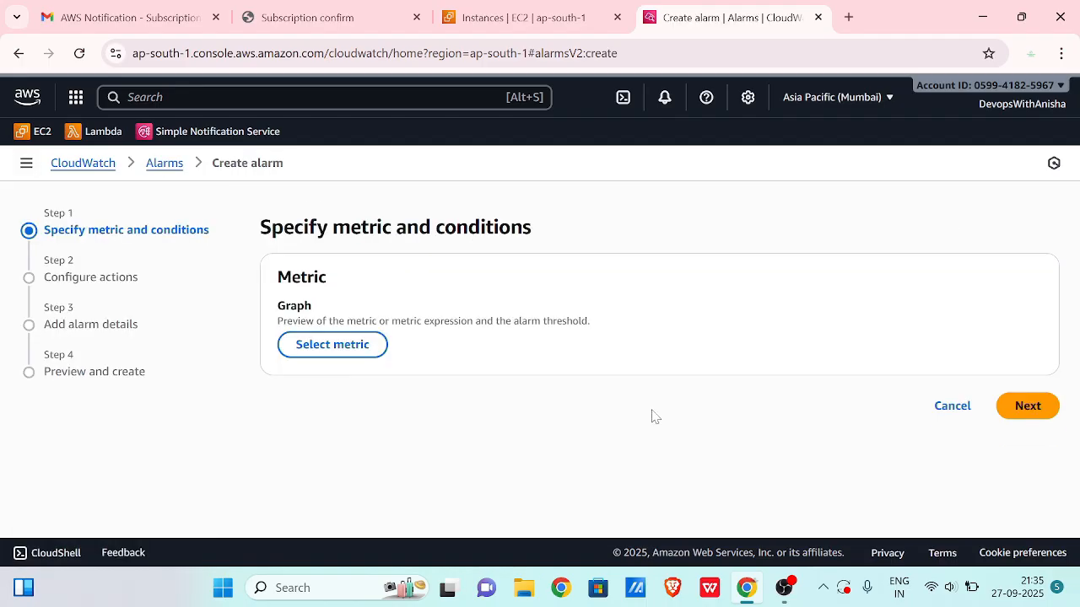
click(337, 347)
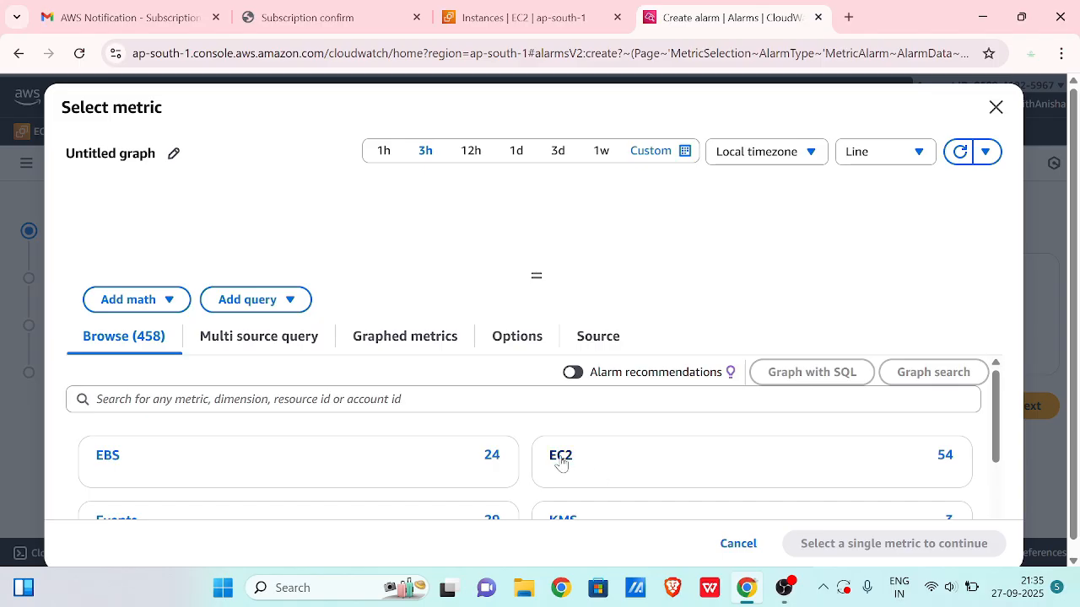
click(561, 463)
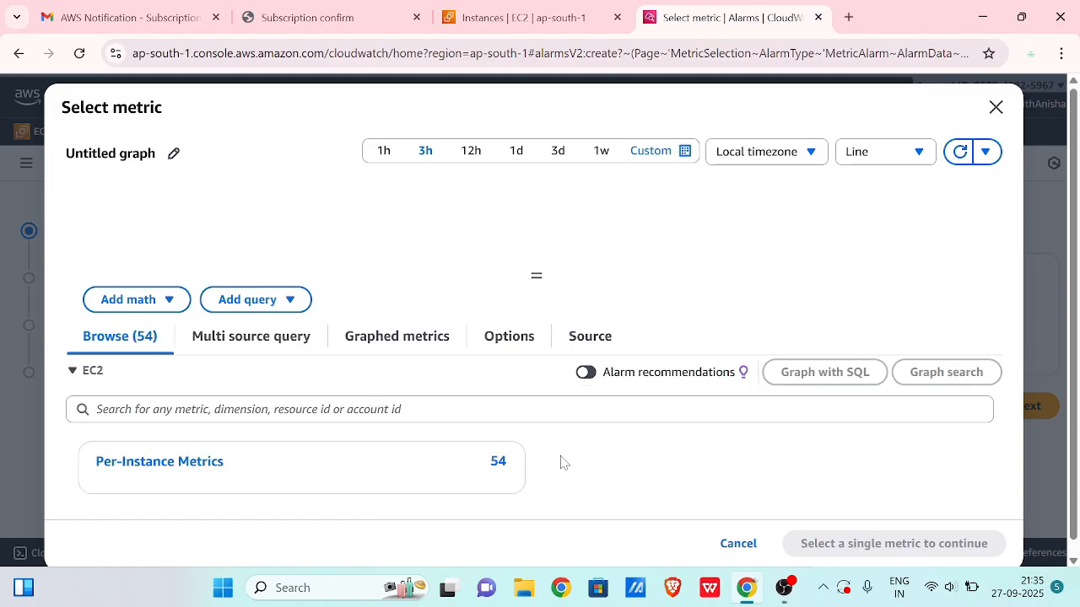
click(181, 464)
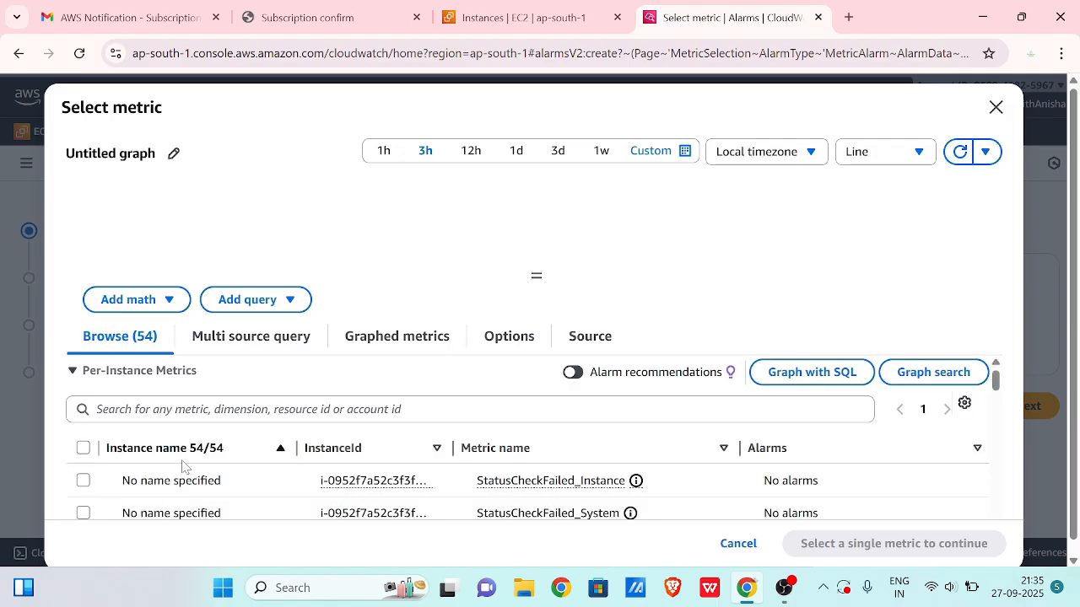
- Choose the tests instance's CPUUtilization metric for the alarm
scroll(348, 477, down, 5)
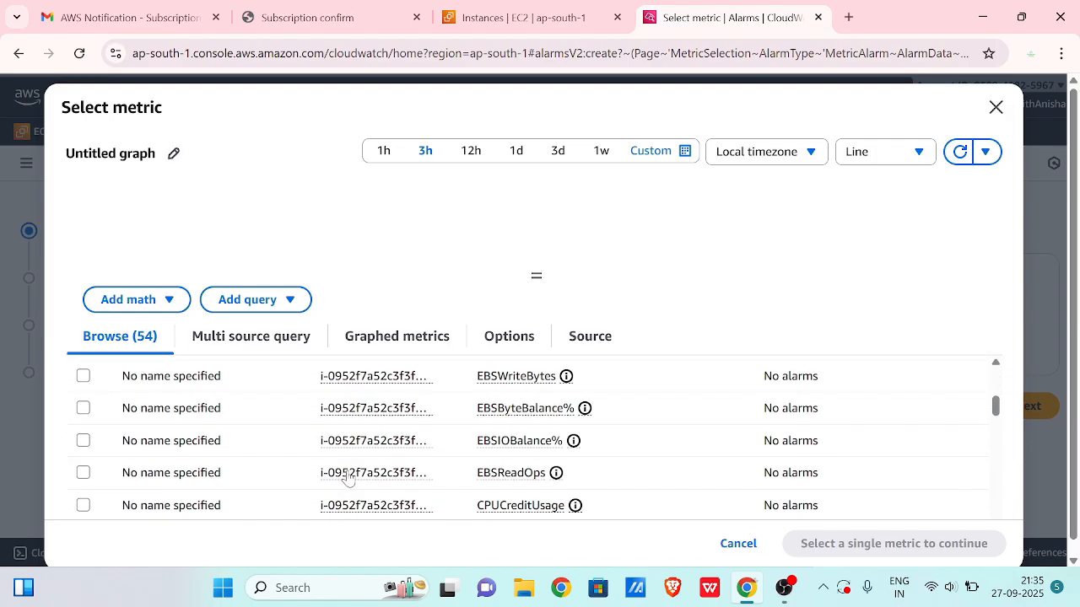
scroll(348, 478, down, 10)
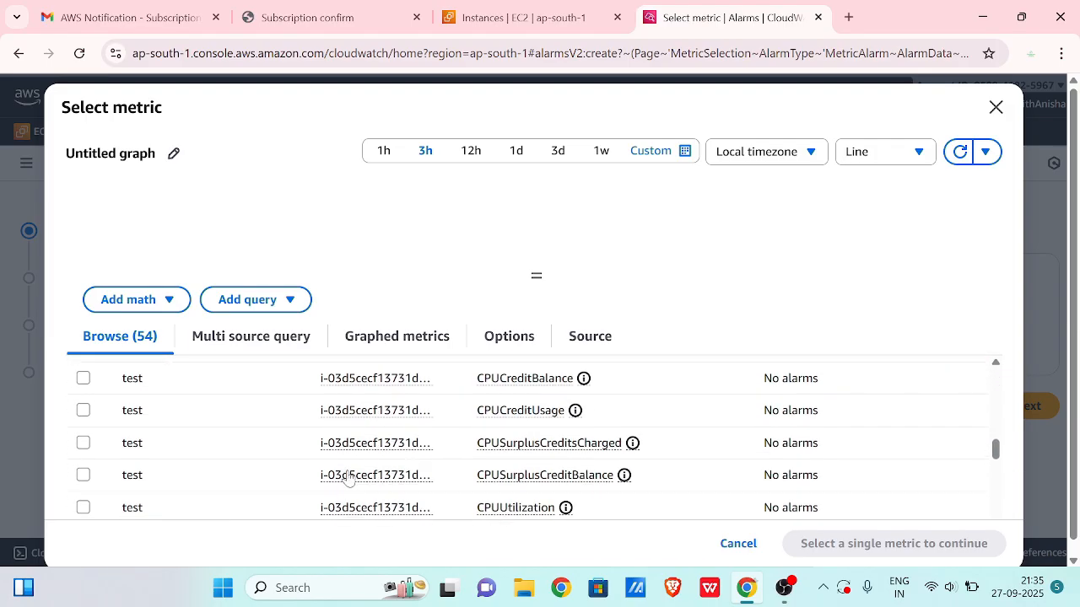
scroll(348, 478, up, 1)
scroll(282, 414, down, 3)
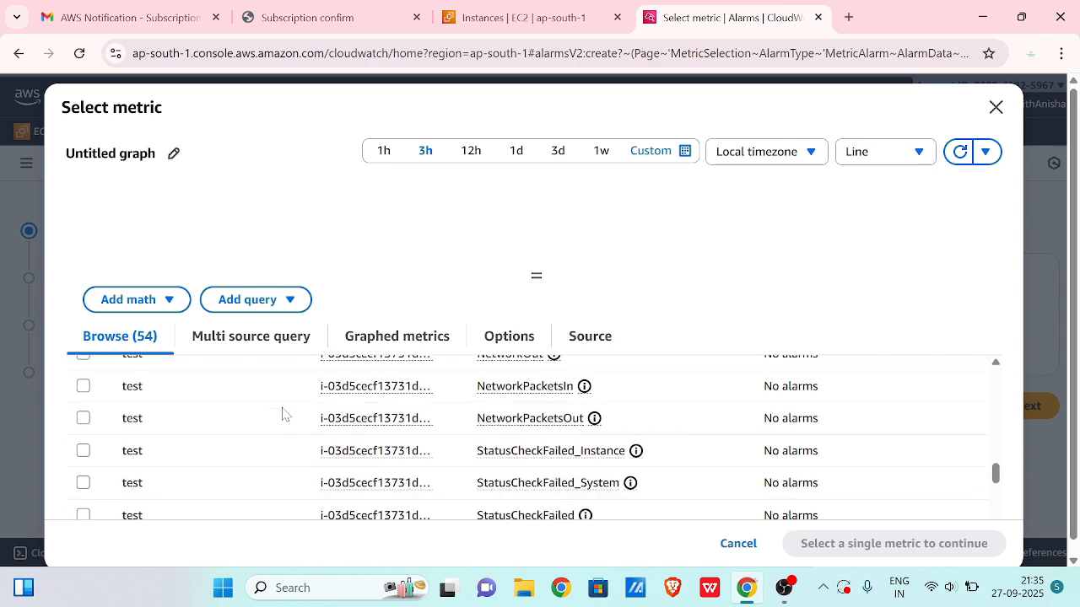
scroll(282, 413, down, 6)
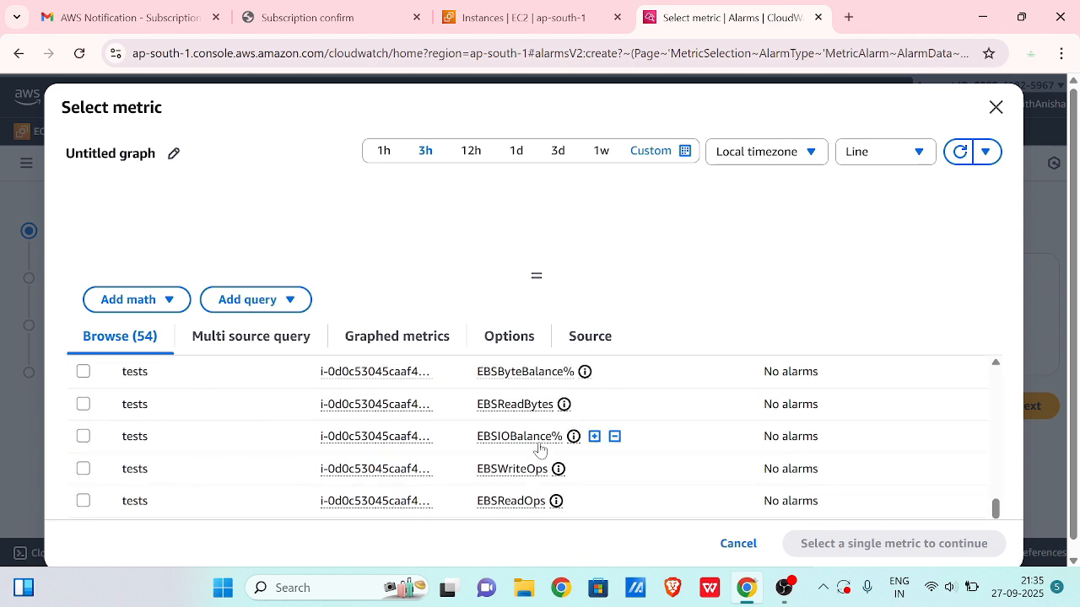
scroll(539, 449, up, 1)
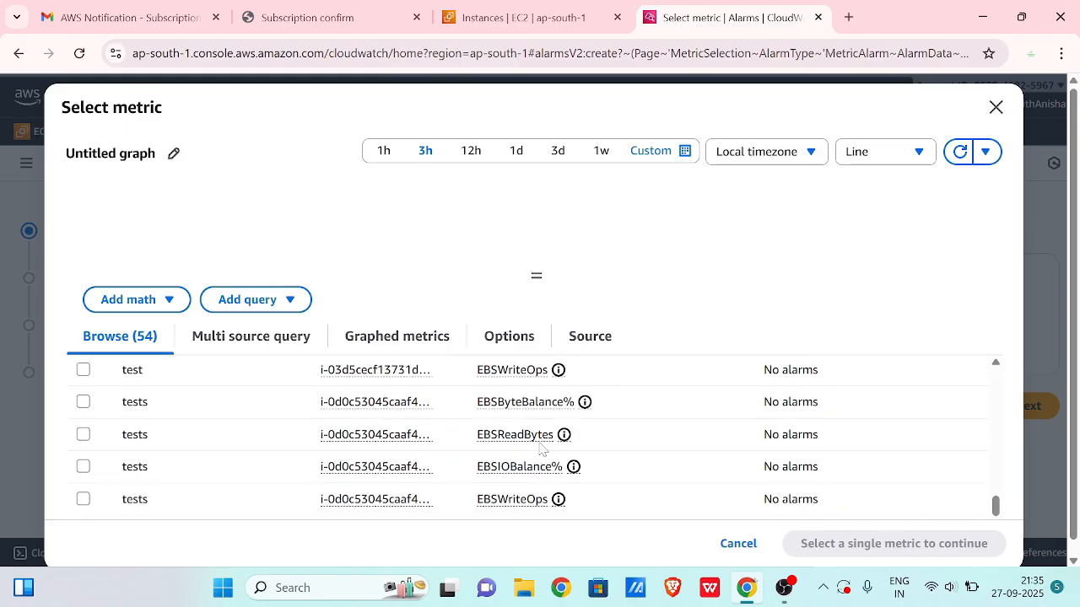
scroll(542, 449, down, 6)
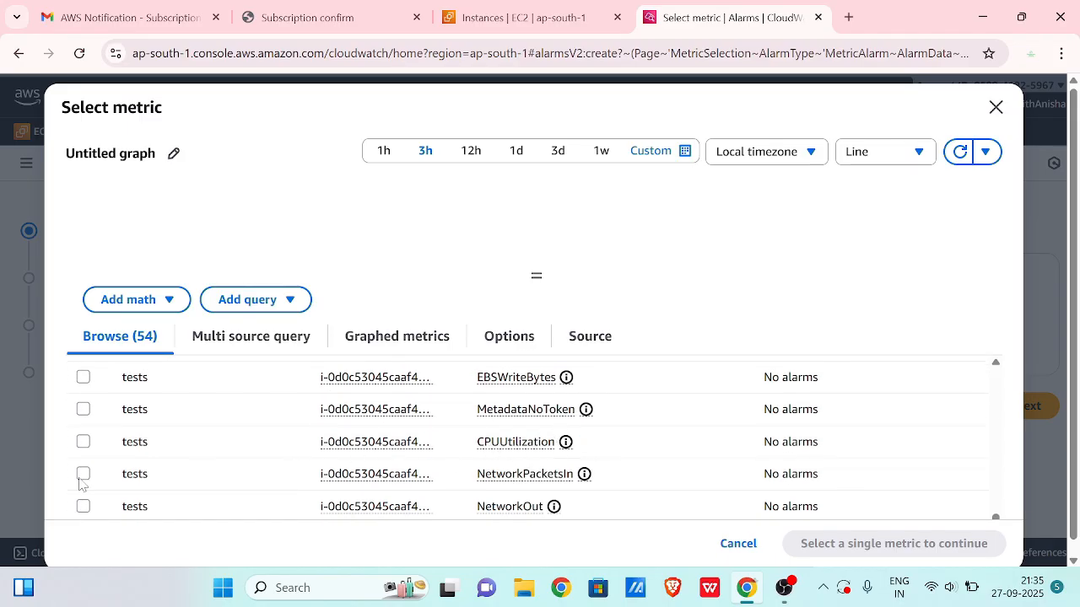
click(84, 442)
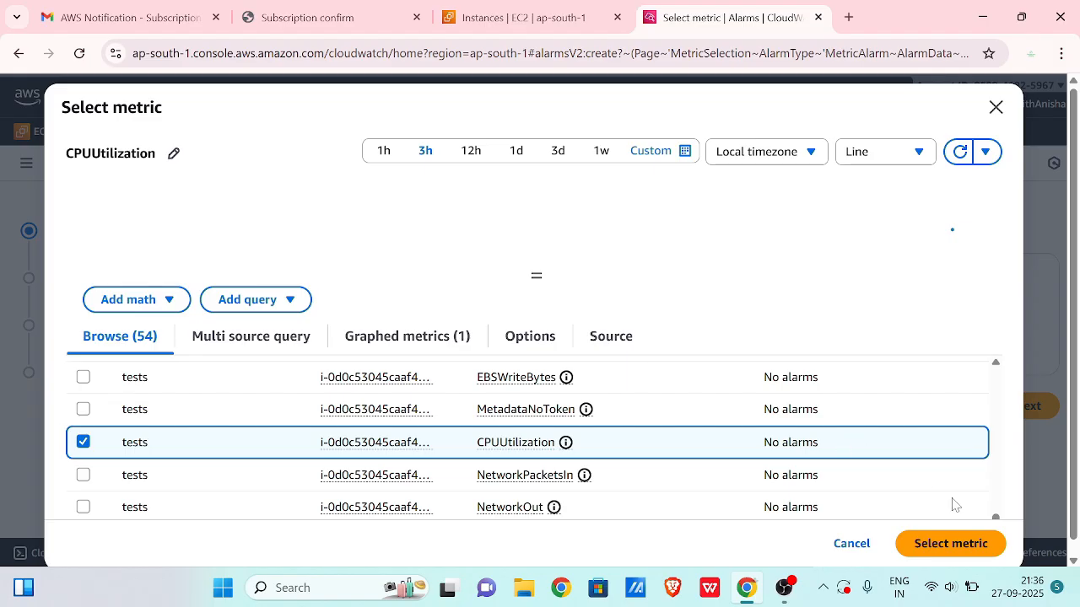
click(932, 552)
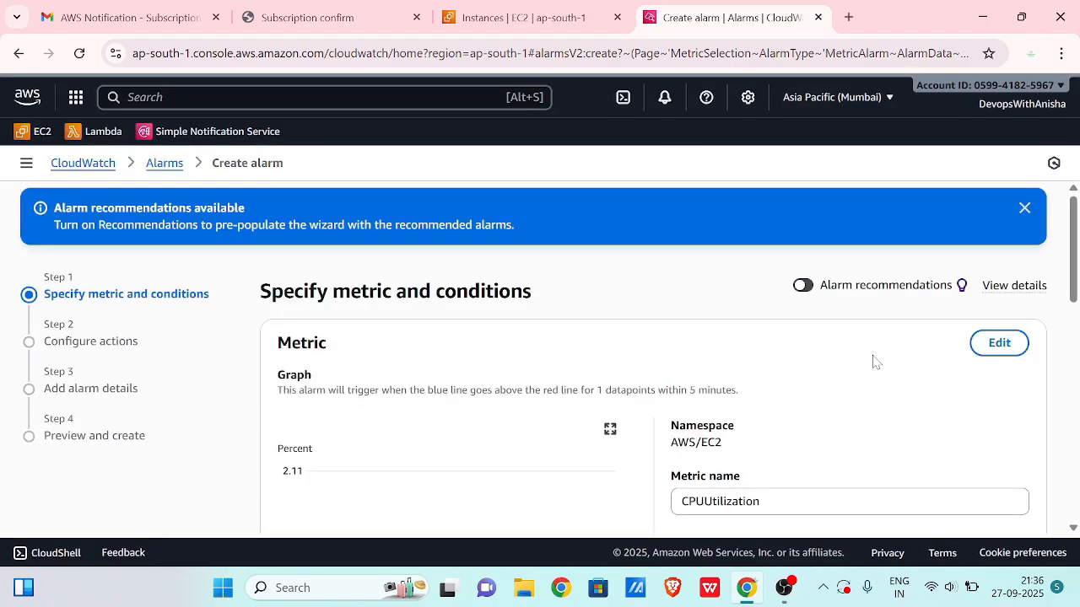
- Set the alarm's evaluation period to 10 seconds
scroll(875, 362, down, 2)
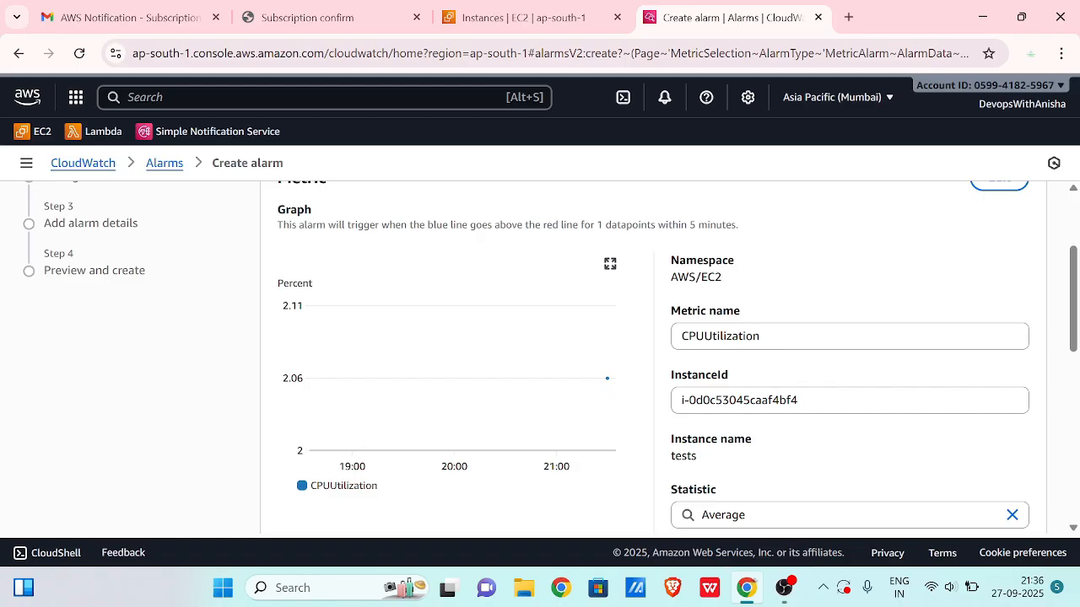
scroll(801, 346, down, 1)
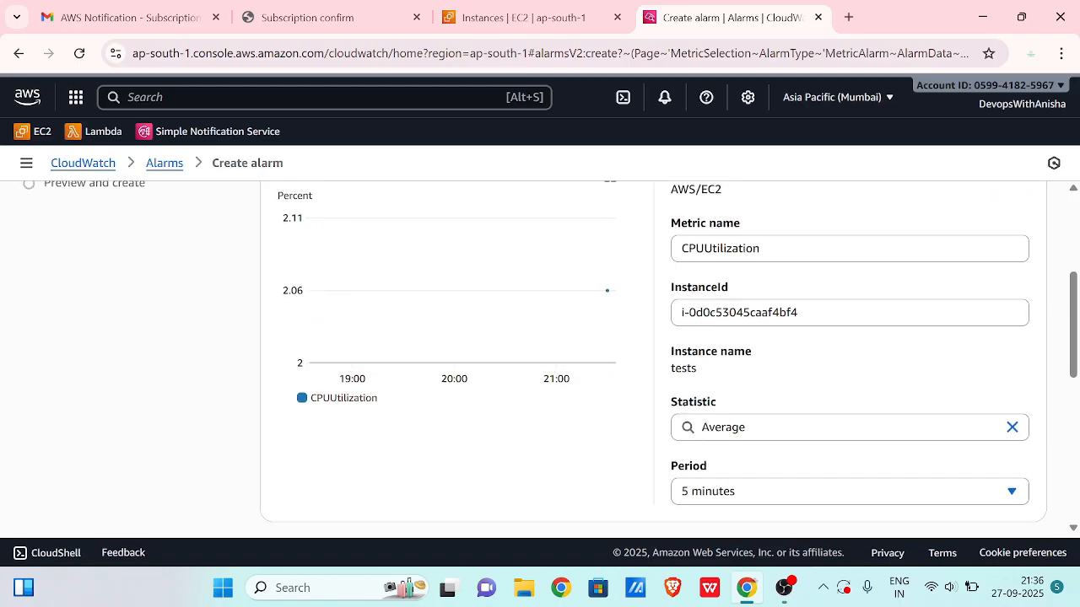
scroll(815, 320, down, 1)
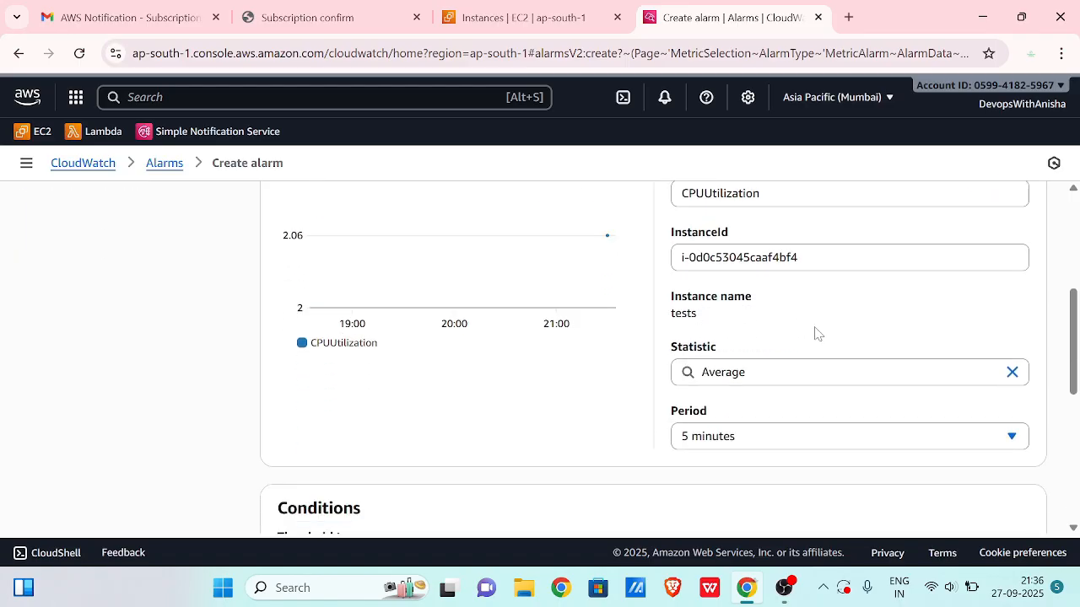
scroll(801, 307, down, 1)
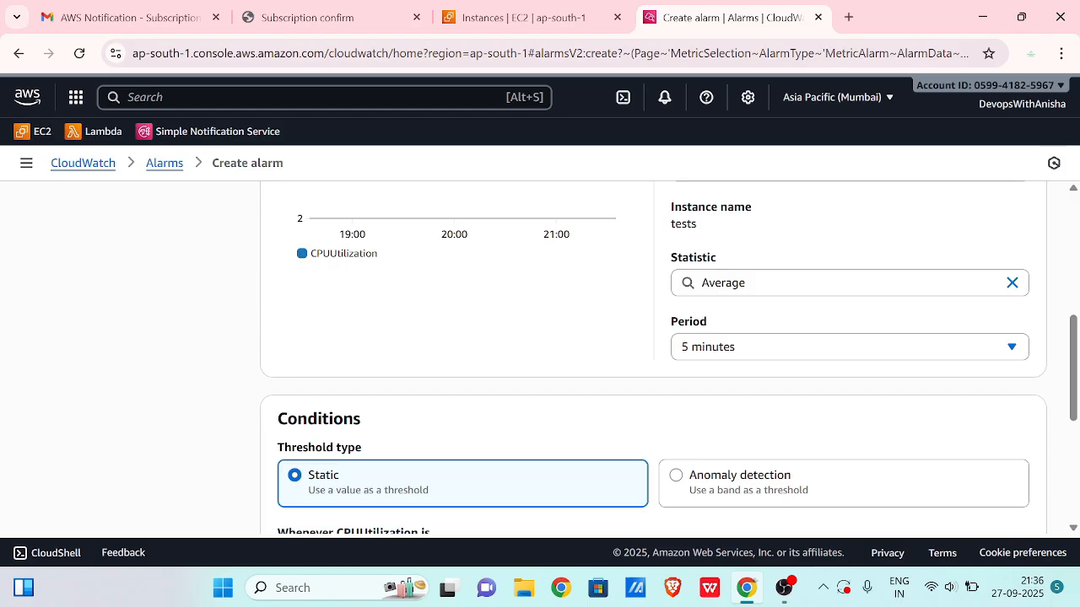
click(729, 347)
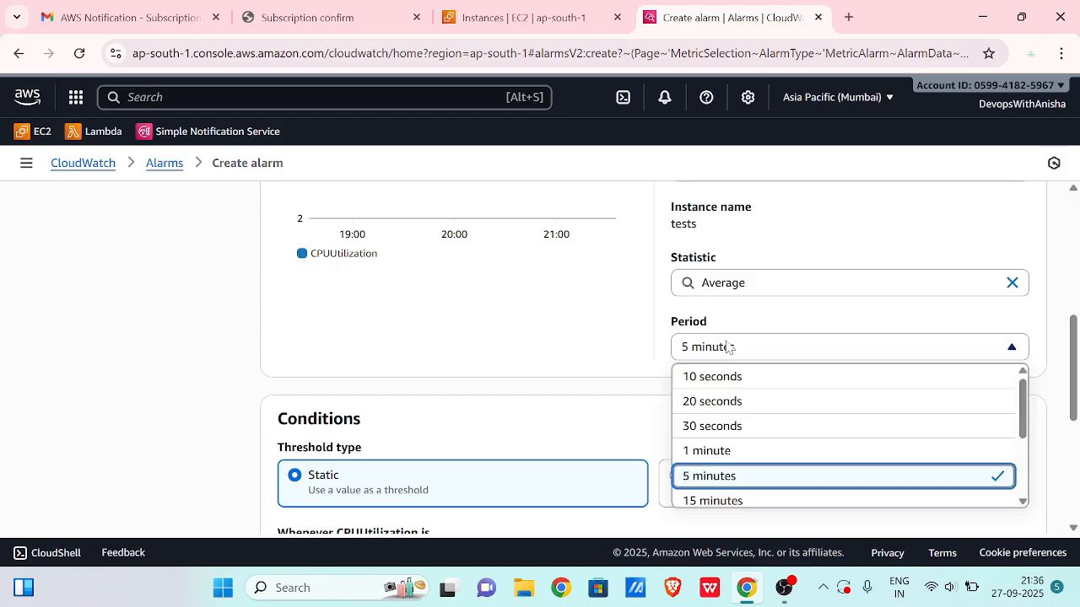
right_click(795, 400)
click(756, 356)
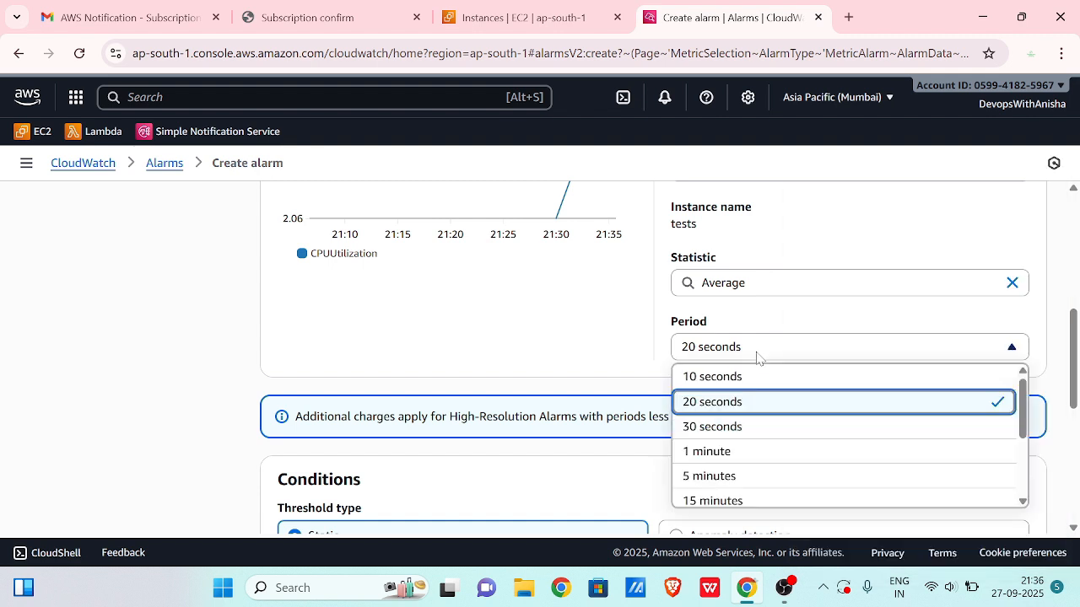
click(722, 378)
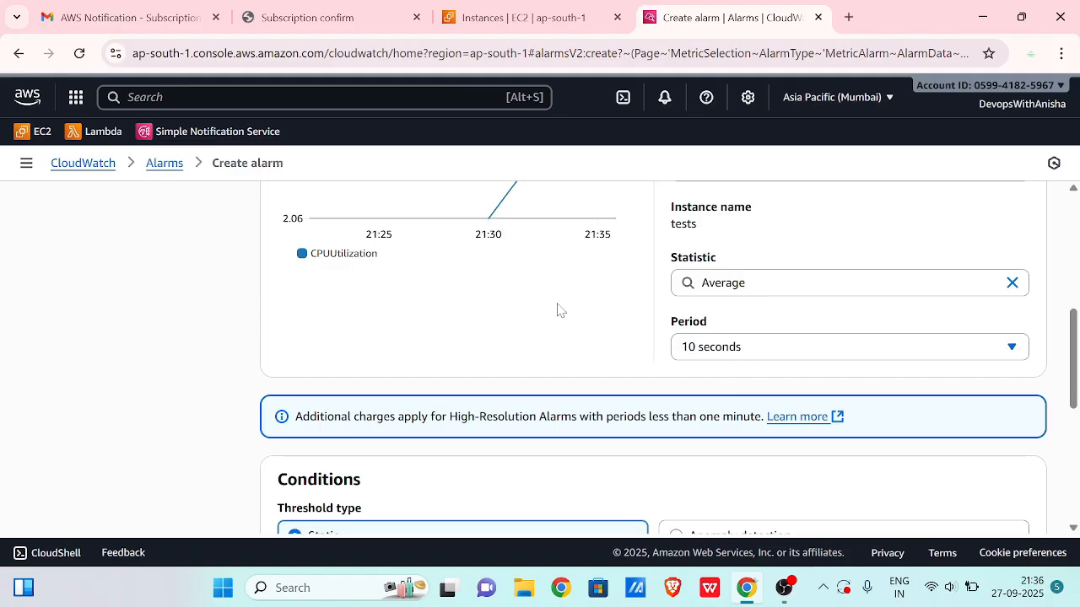
- Make the condition CPUUtilization Greater/Equal a static threshold of 50
scroll(544, 295, up, 2)
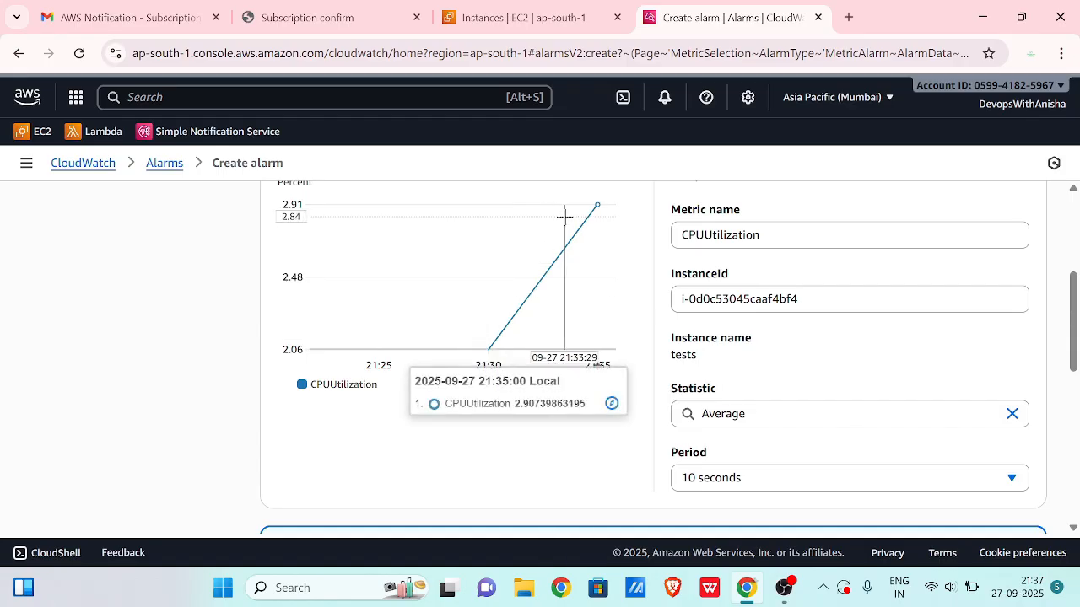
scroll(506, 269, up, 1)
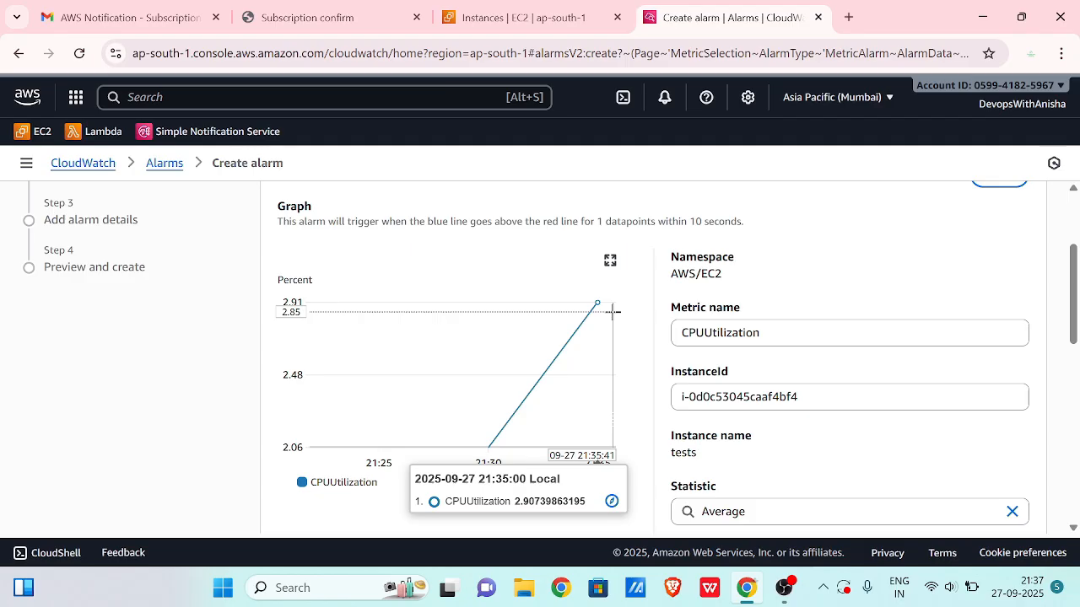
scroll(591, 338, down, 1)
scroll(737, 330, up, 1)
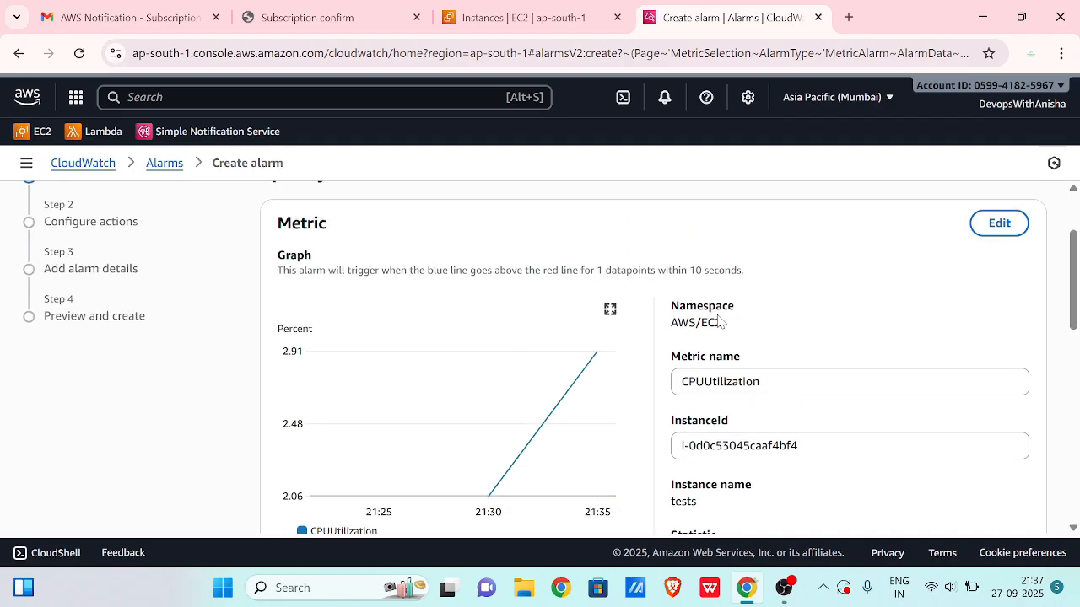
scroll(717, 321, down, 5)
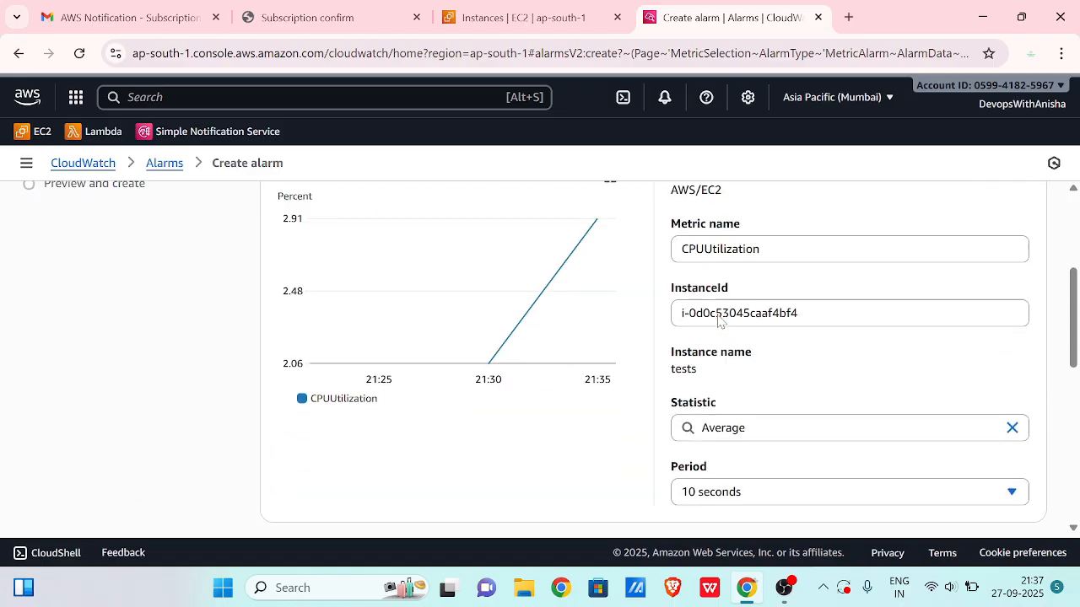
scroll(718, 321, down, 2)
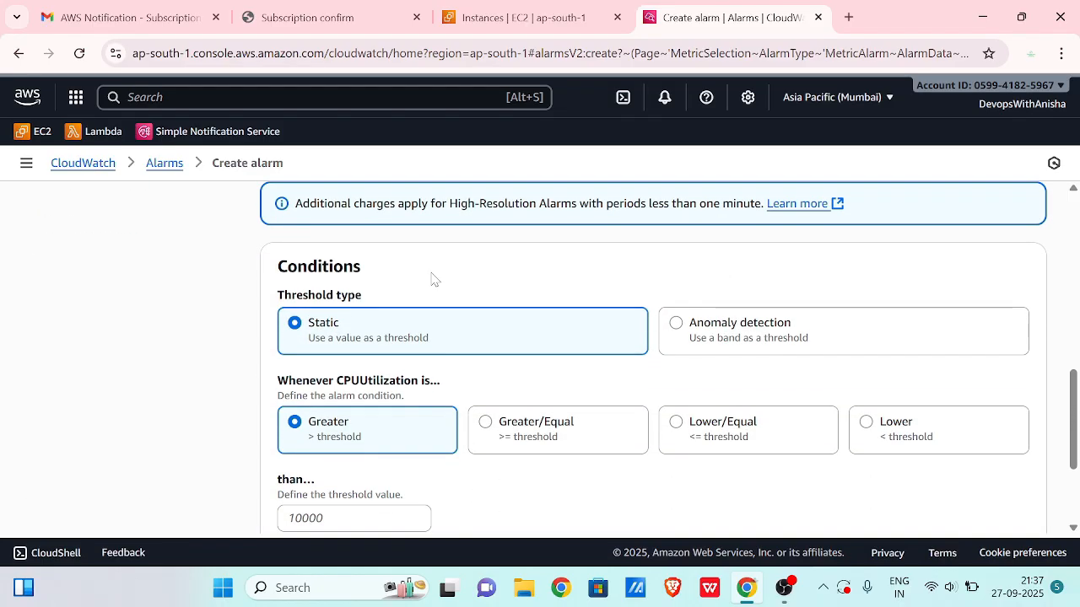
scroll(459, 322, down, 1)
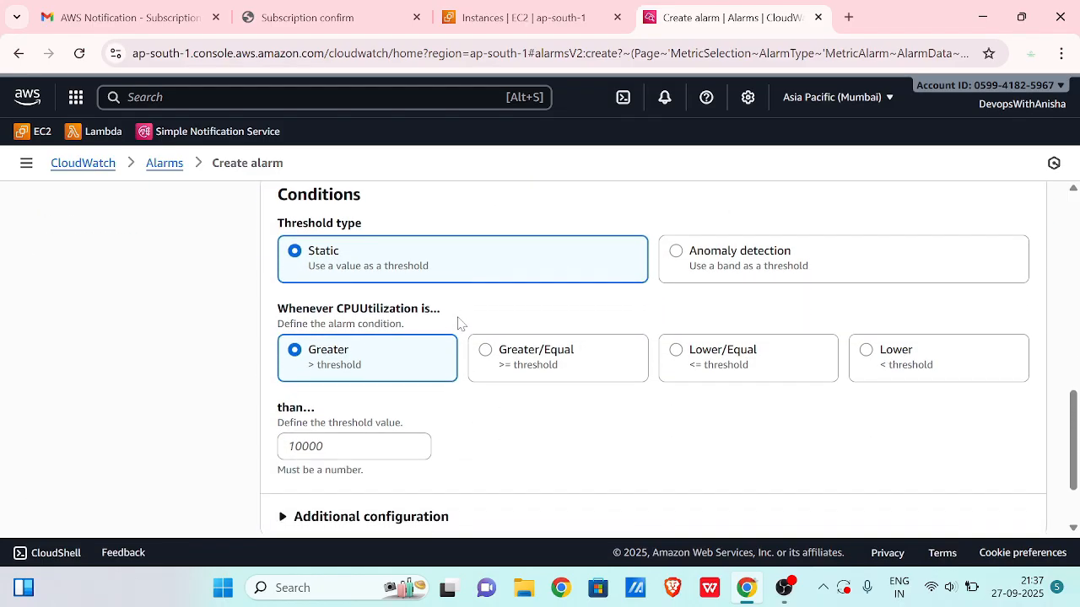
click(536, 365)
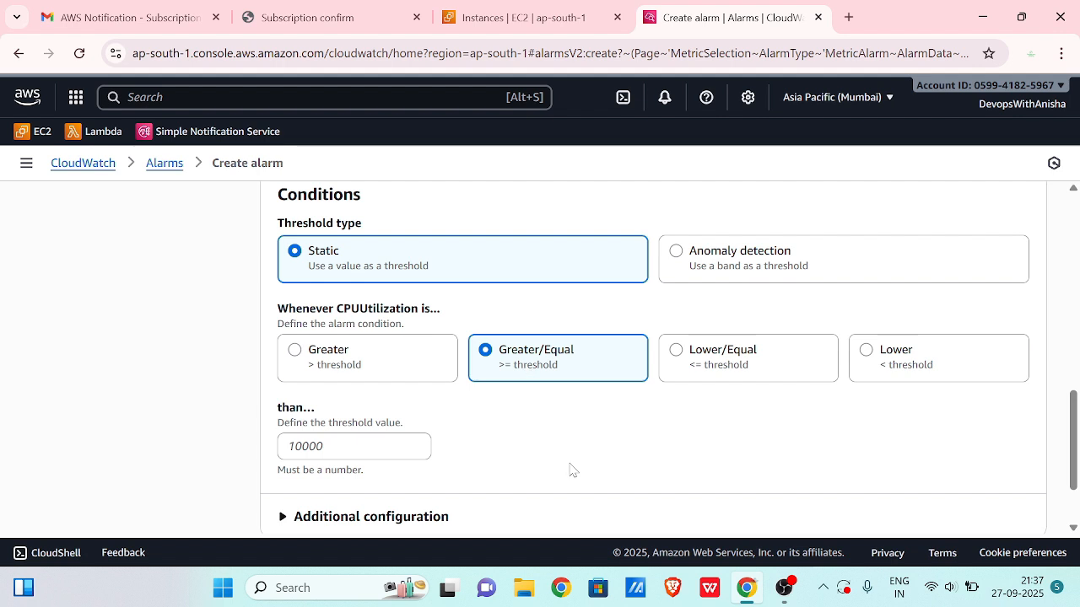
click(409, 446)
text(50)
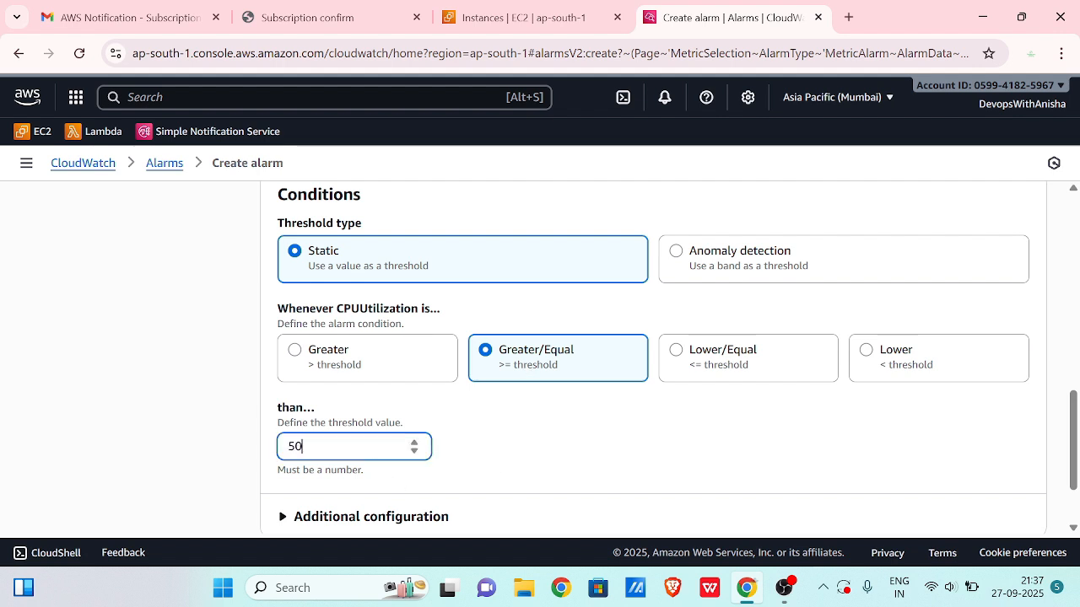
scroll(371, 451, down, 2)
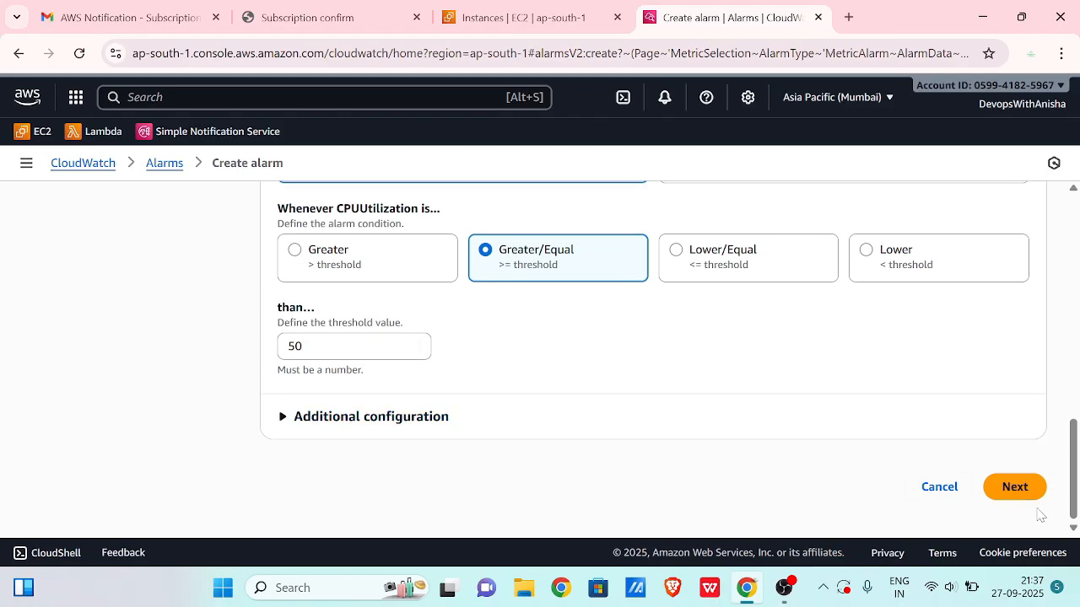
- Have the alarm send its notifications to the ec2-alerts SNS topic
click(1017, 491)
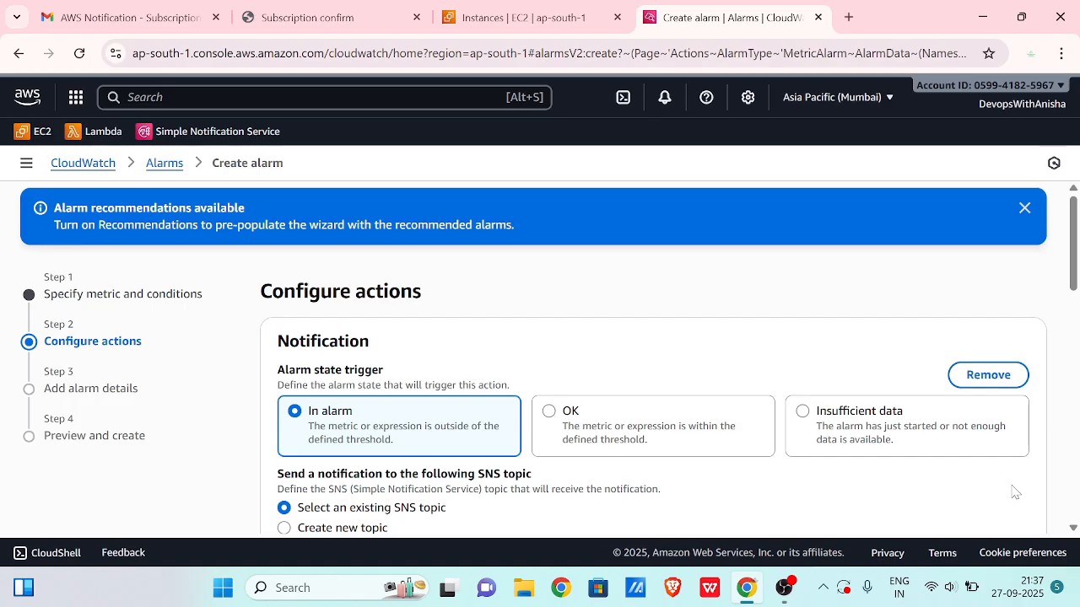
scroll(732, 321, down, 4)
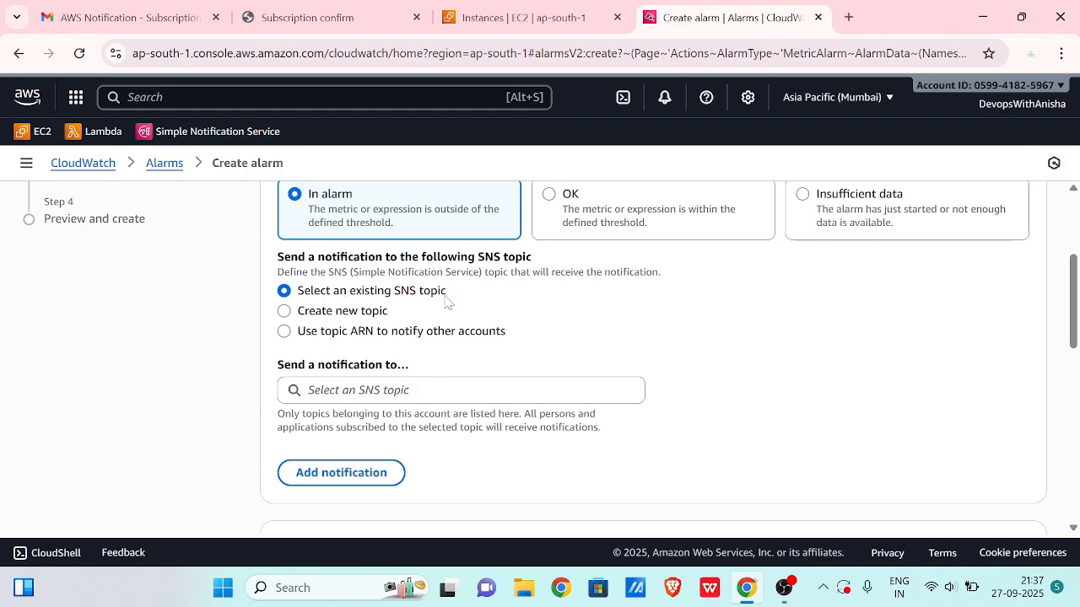
click(346, 386)
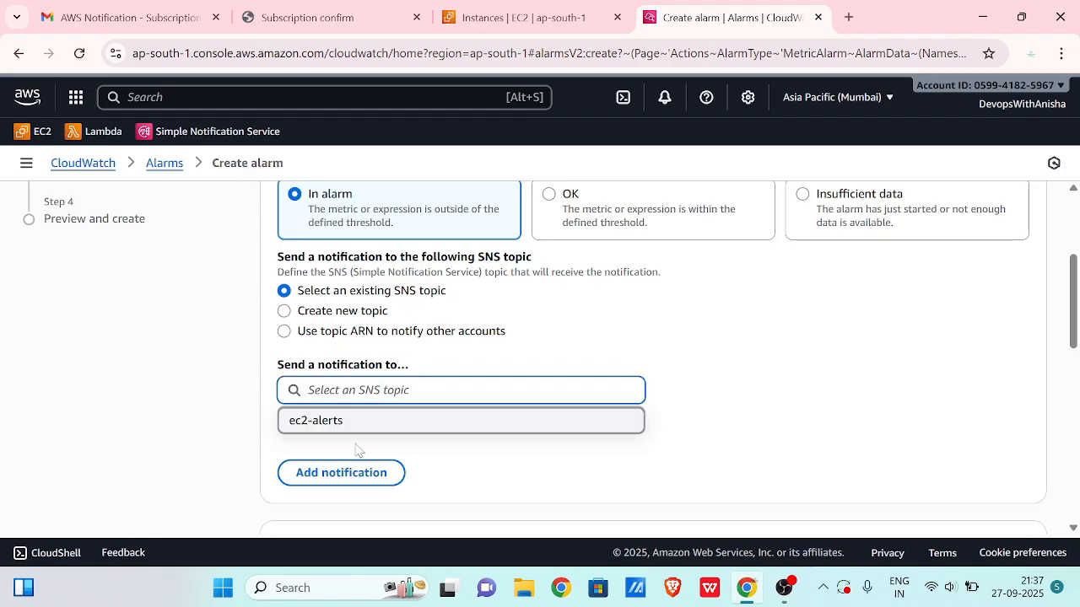
click(313, 421)
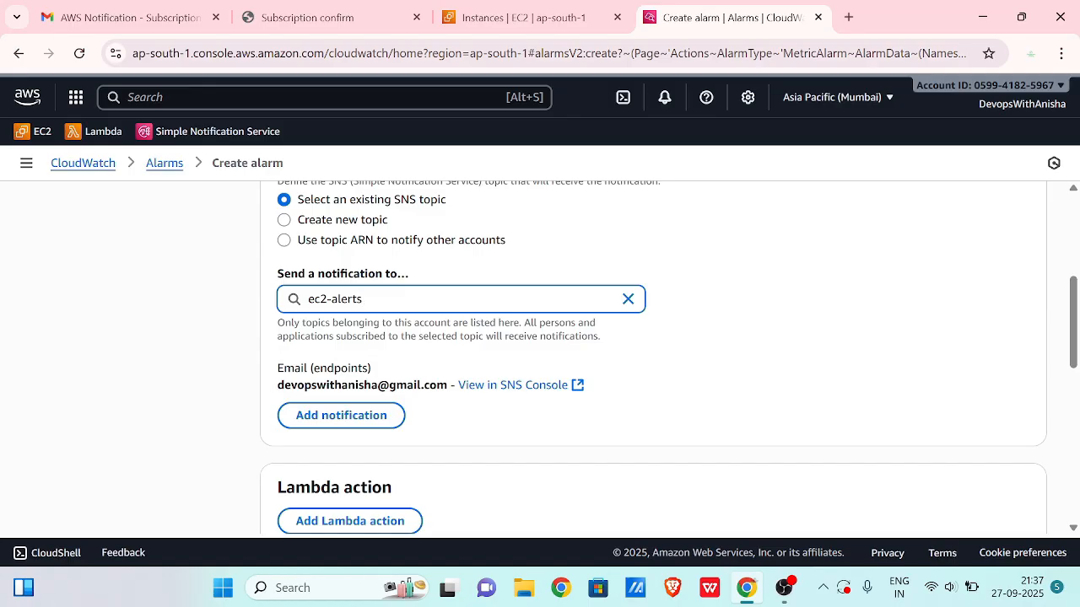
- Check the topic's subscribed e-mail address, then continue to the alarm details
scroll(449, 251, up, 1)
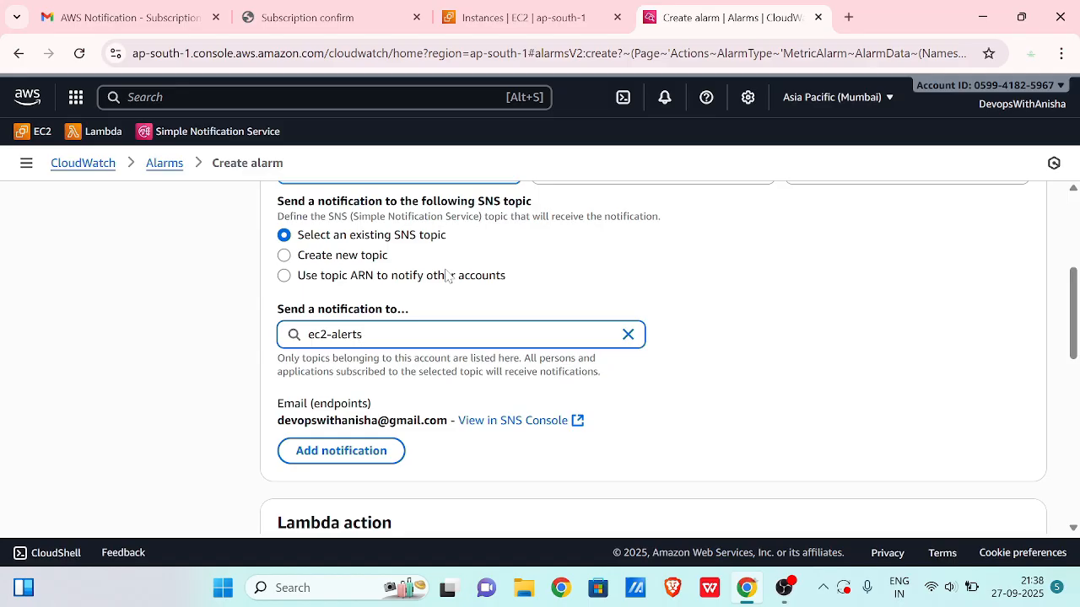
click(271, 431)
drag(272, 431, 449, 434)
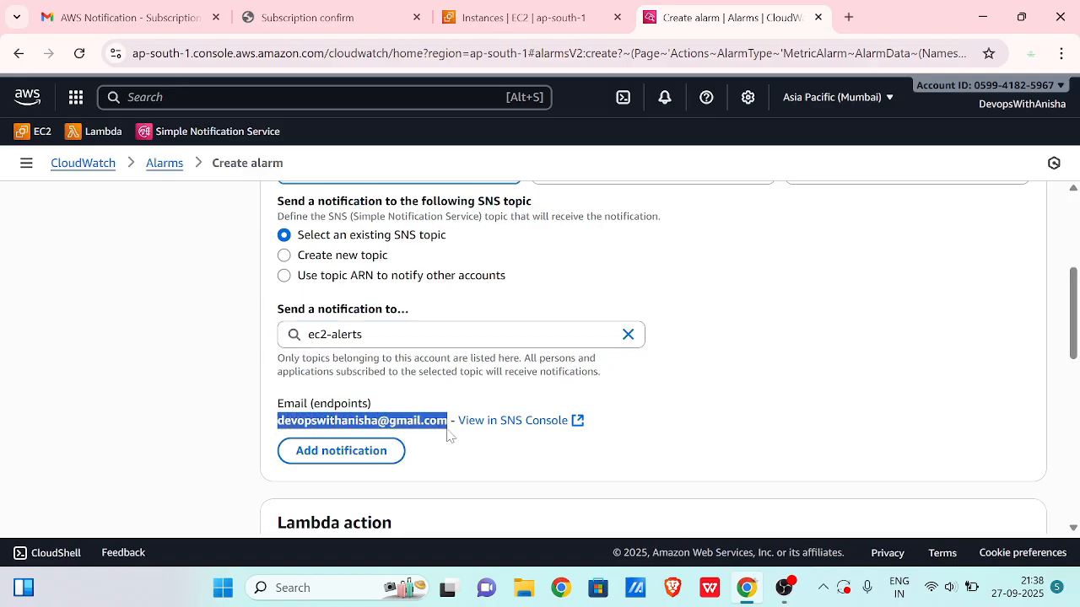
click(776, 378)
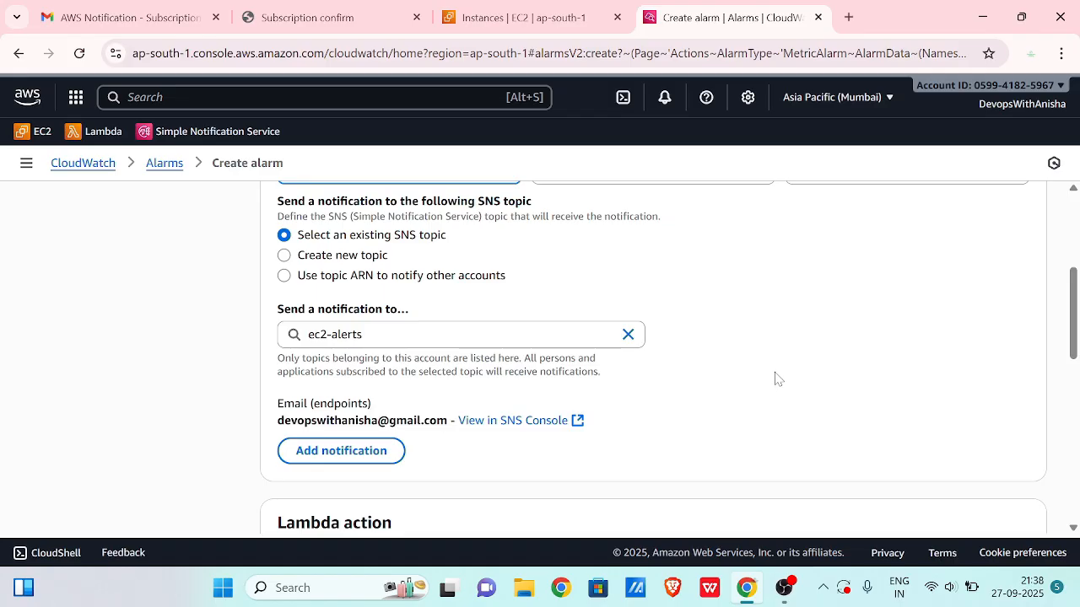
scroll(777, 377, down, 4)
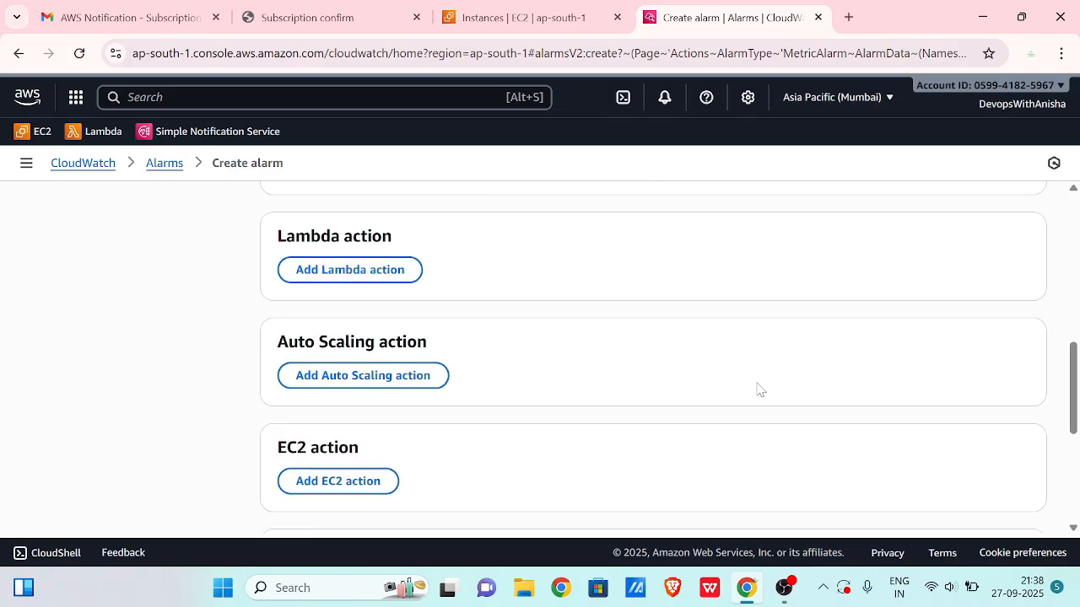
scroll(757, 390, down, 5)
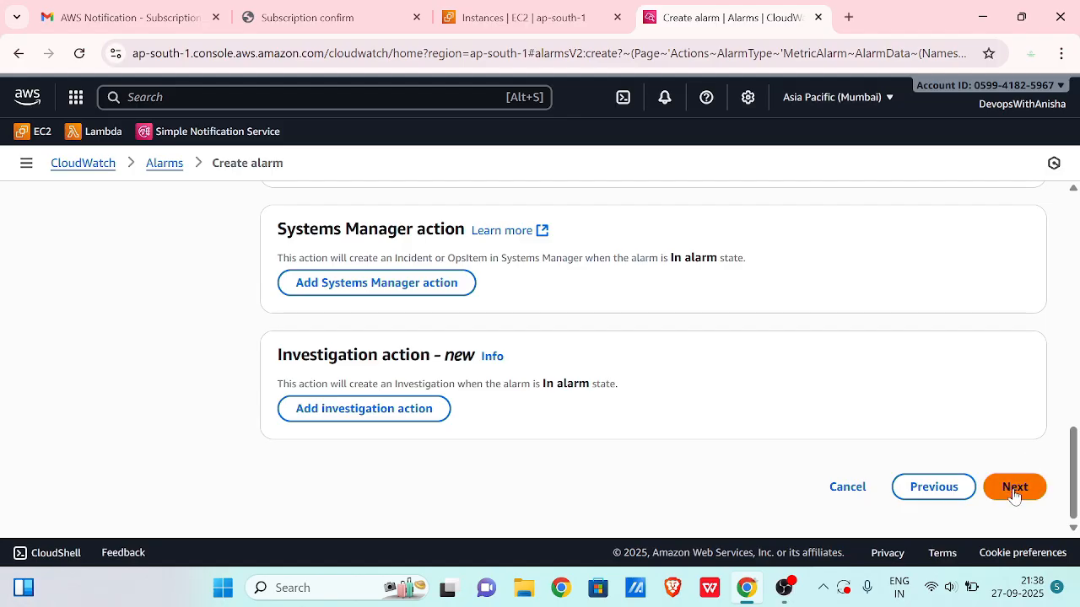
click(1015, 488)
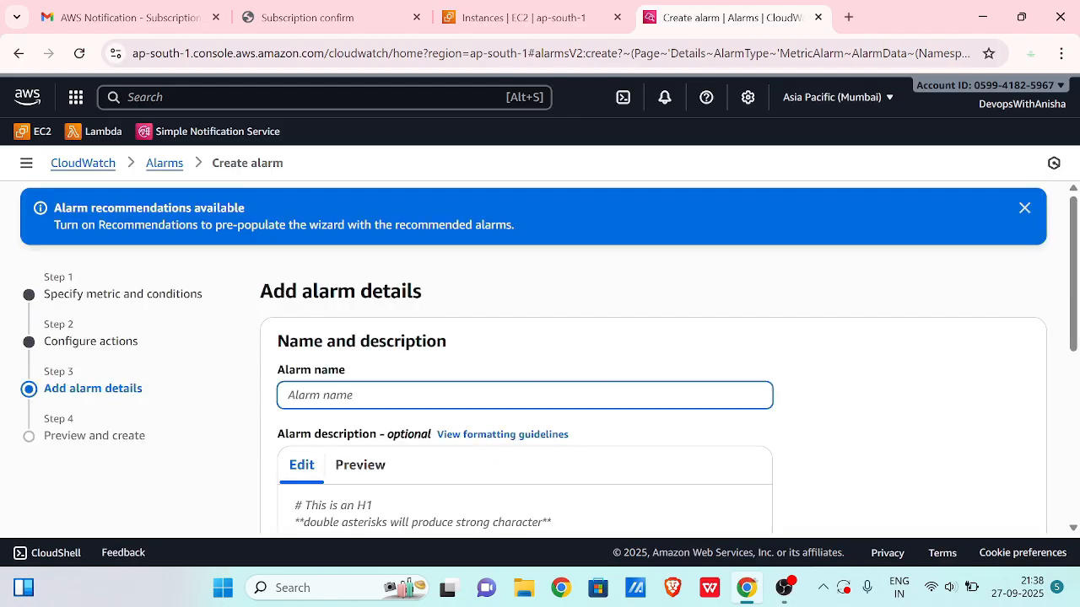
- Name the alarm 'ec2-utilisation' and advance to Preview and create
text(ec2-utiliz)
key(BackSpace)
key(BackSpace)
text(isation)
scroll(393, 408, down, 5)
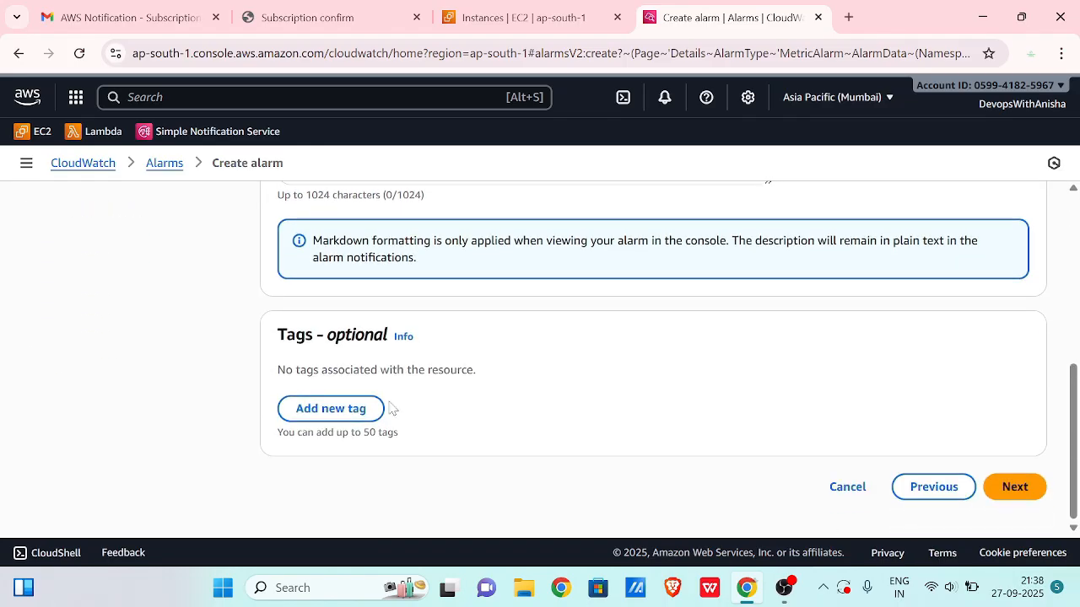
click(1016, 487)
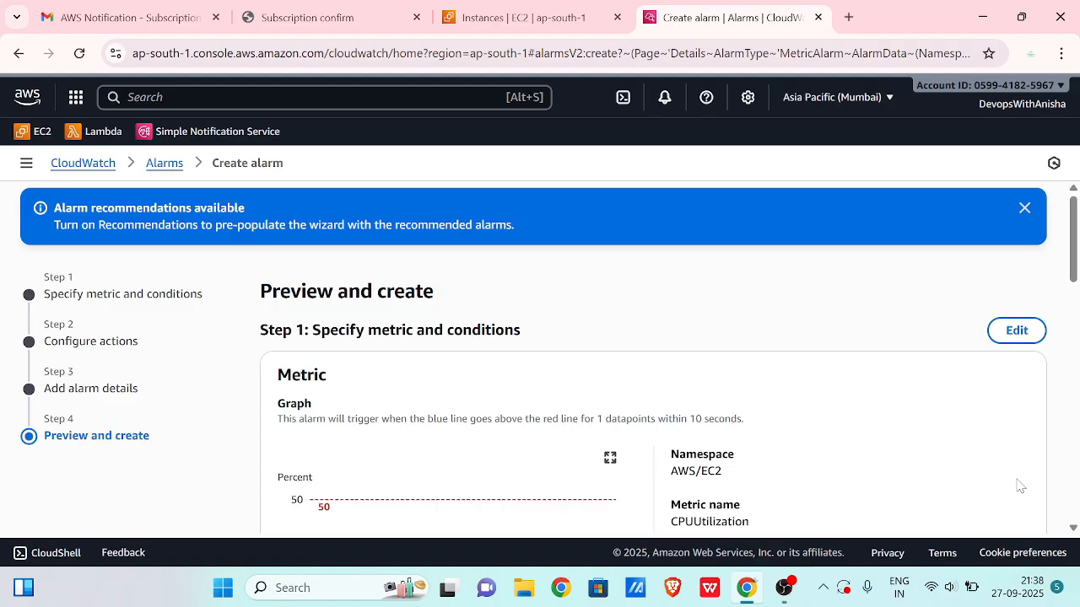
- Review the preview and create the ec2-utilisation alarm
scroll(793, 464, down, 1)
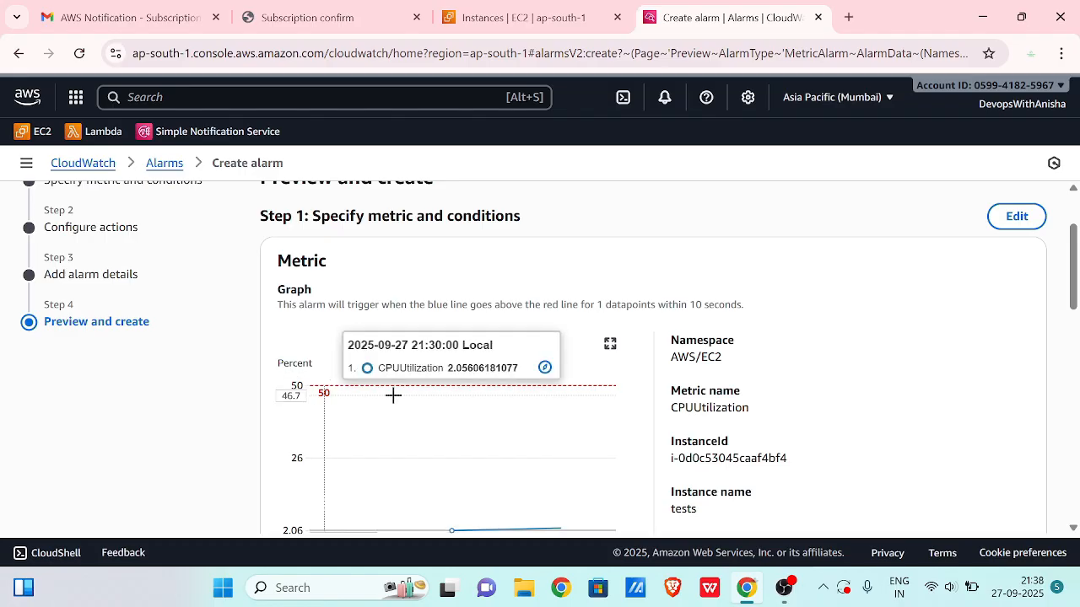
scroll(803, 388, down, 4)
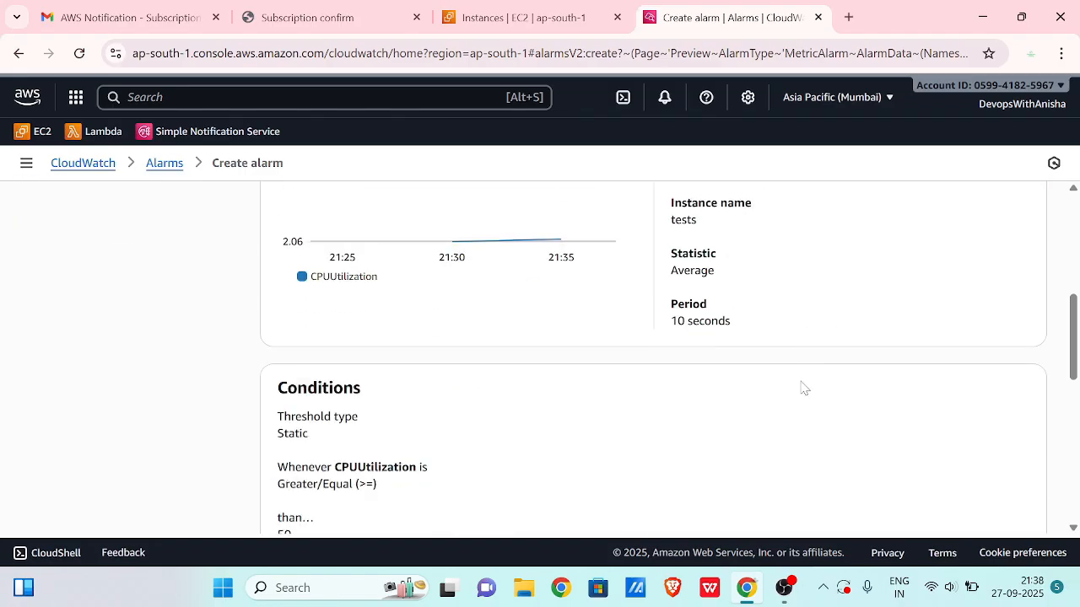
scroll(803, 388, down, 2)
scroll(919, 441, down, 3)
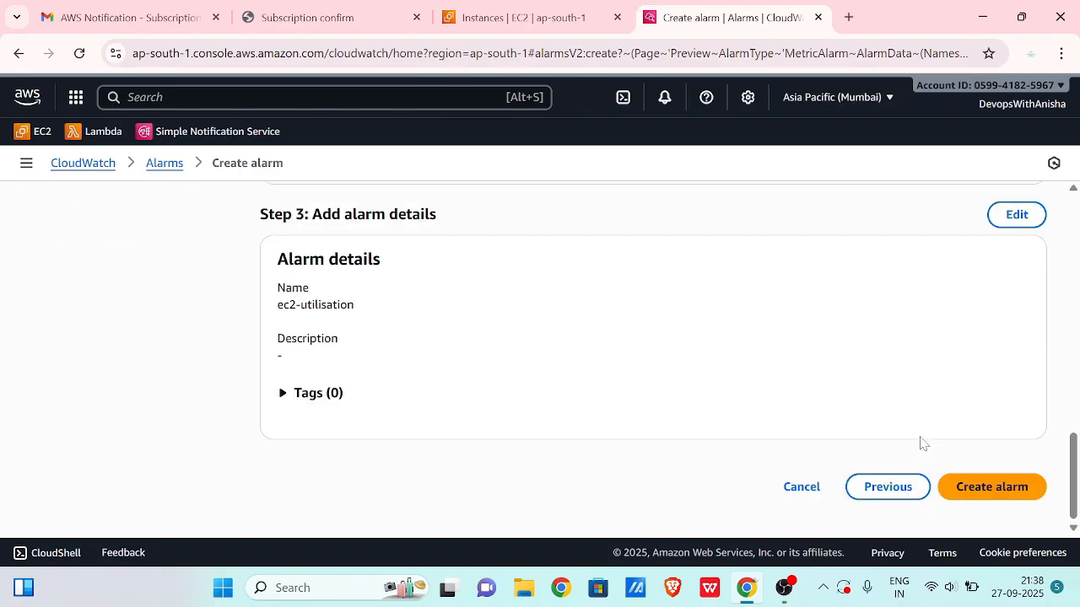
click(1000, 486)
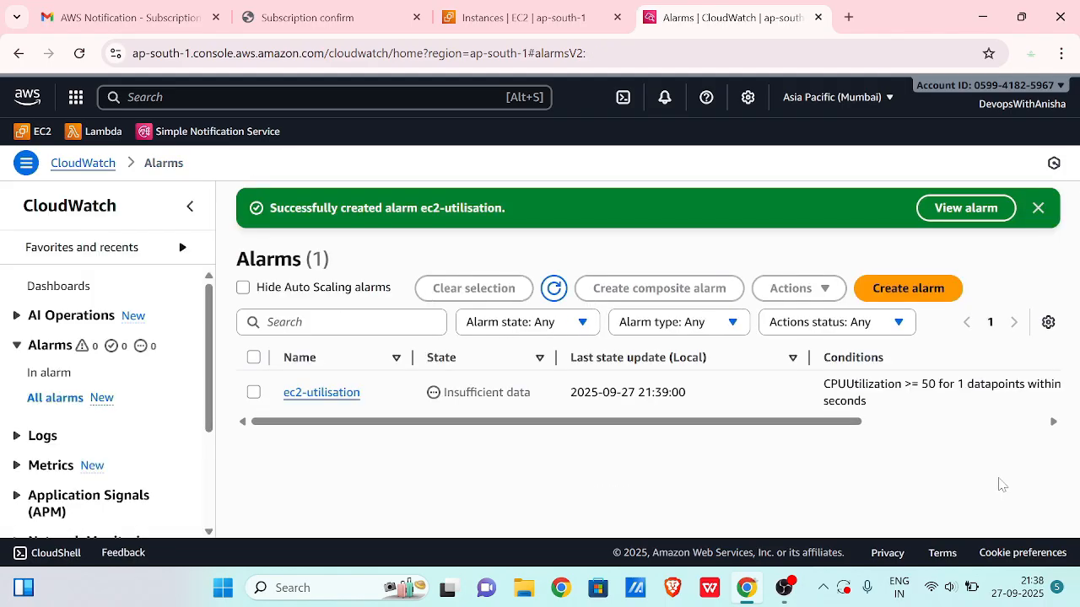
- Refresh the alarms list, still showing insufficient data, and switch to the EC2 Instances tab
click(554, 291)
click(516, 23)
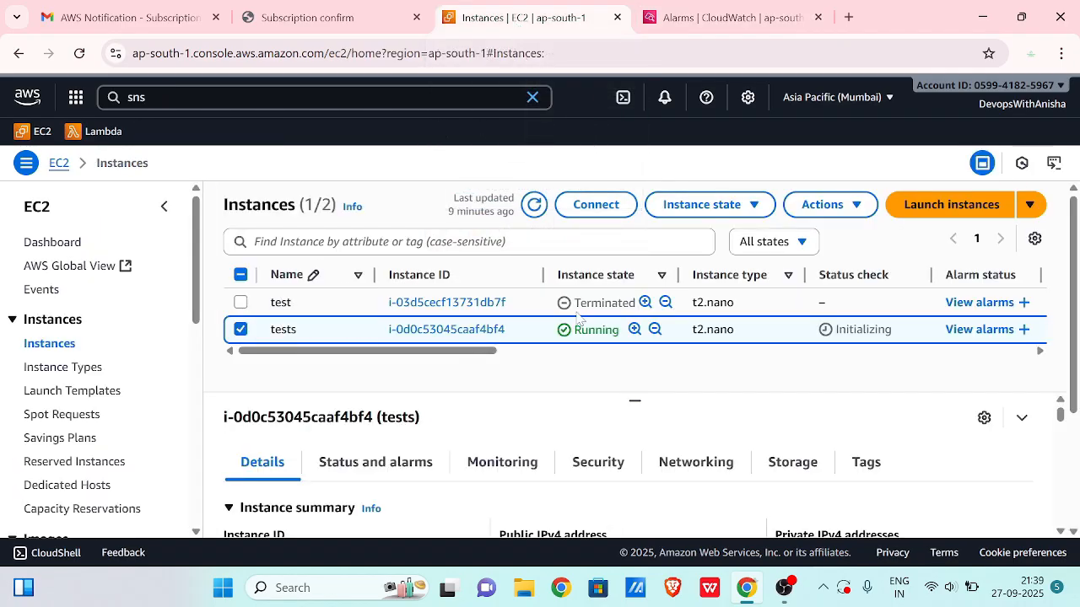
- Connect to the tests instance through EC2 Instance Connect as user ubuntu
click(604, 211)
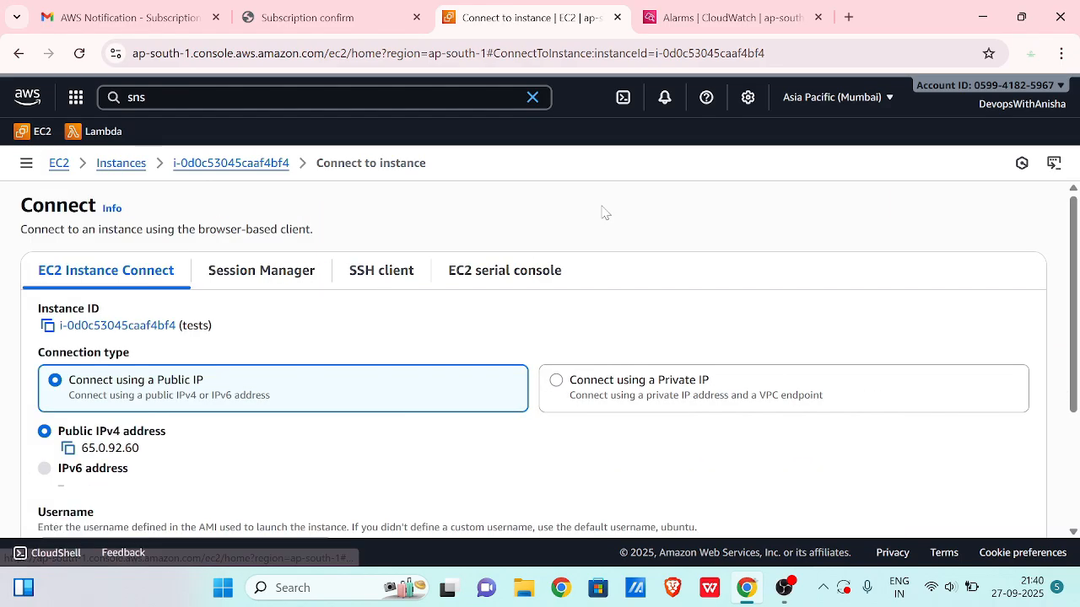
scroll(655, 380, down, 3)
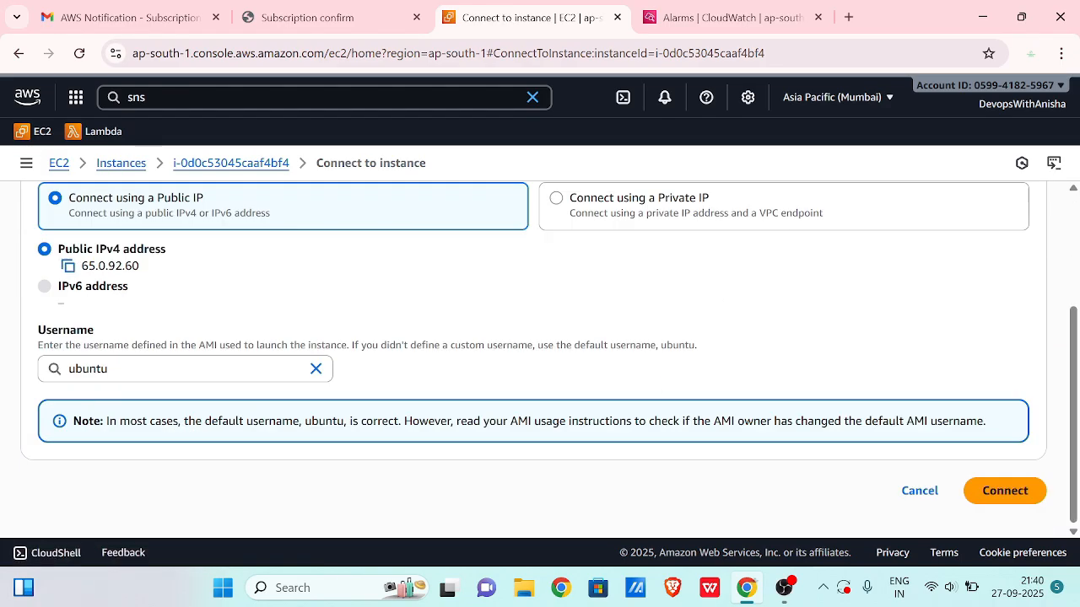
click(1010, 490)
click(1005, 491)
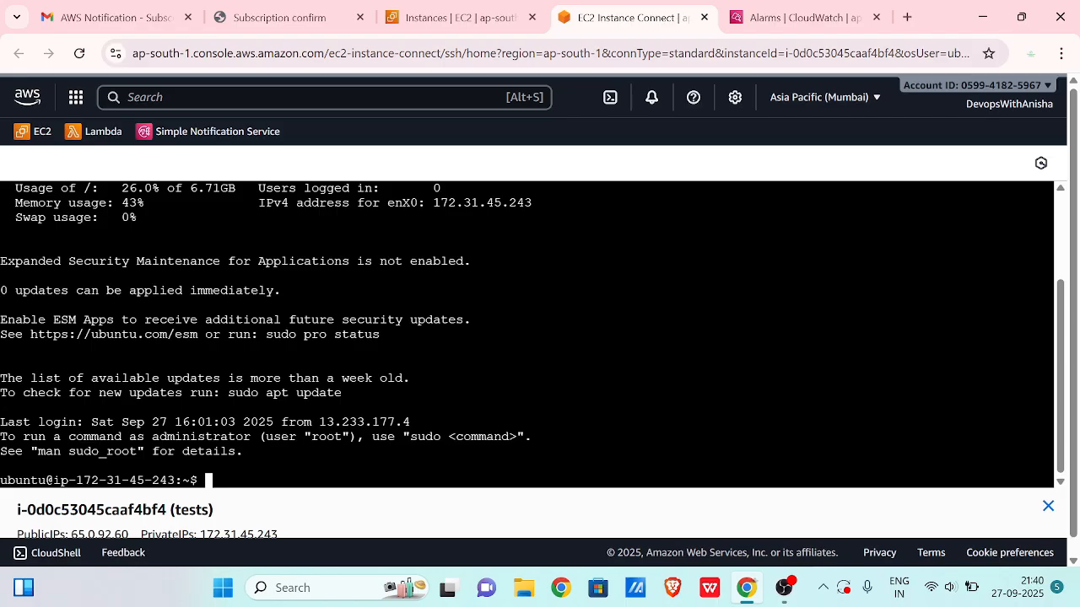
- Update the package lists and install stress with 'sudo apt install stress -y'
text(sudo apt update)
key(Return)
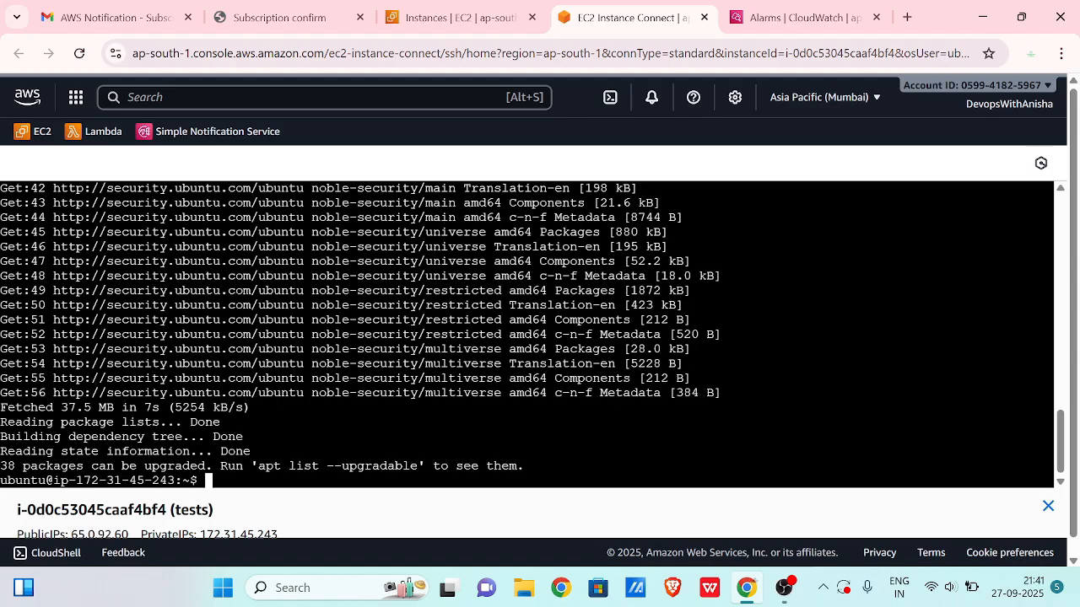
text(sudo apt install s)
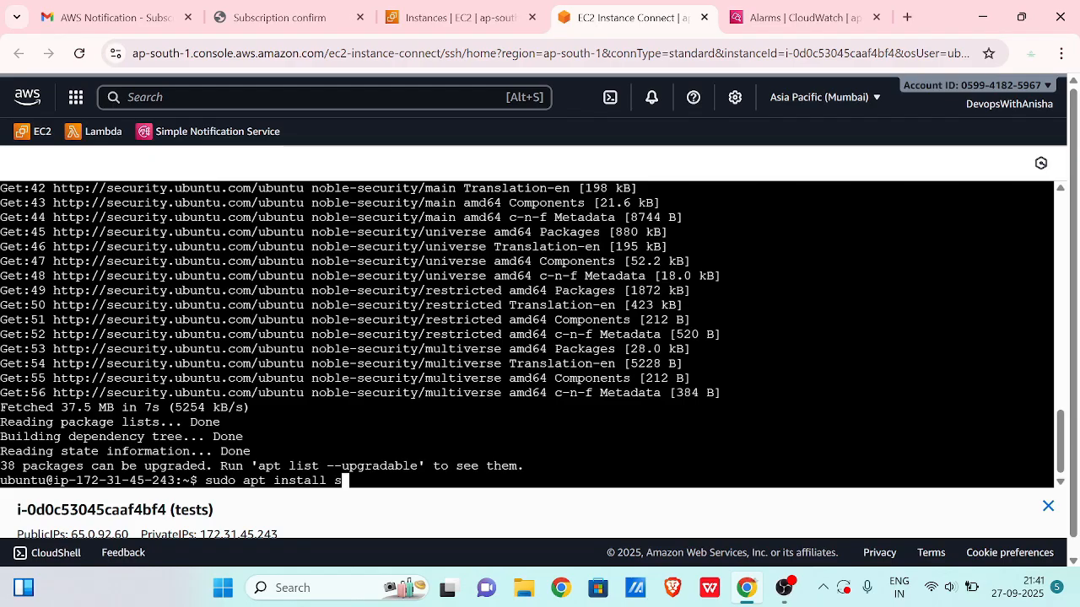
text(tress -y)
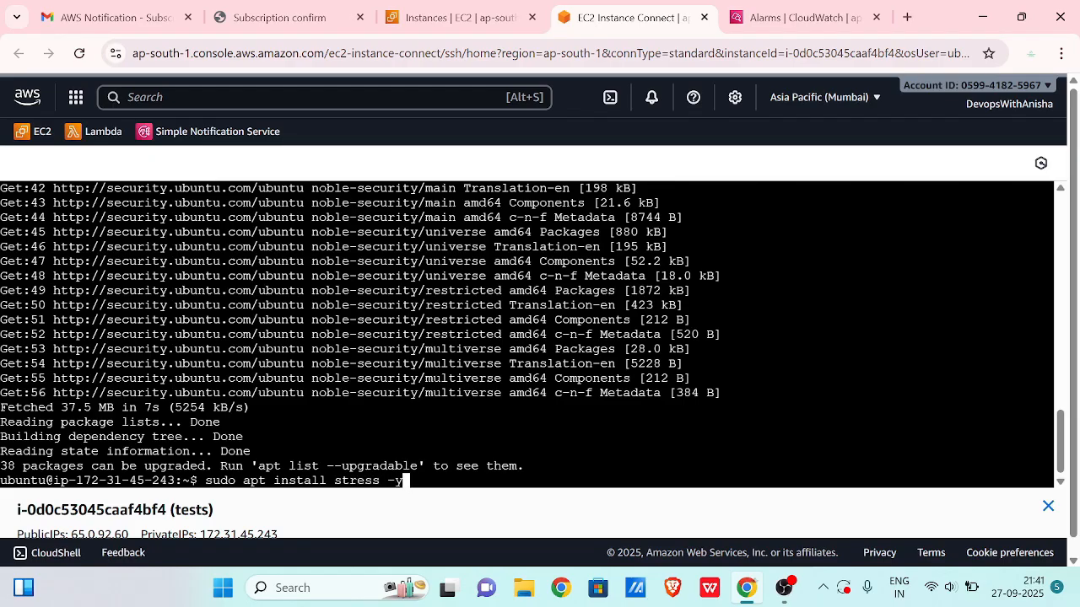
key(Return)
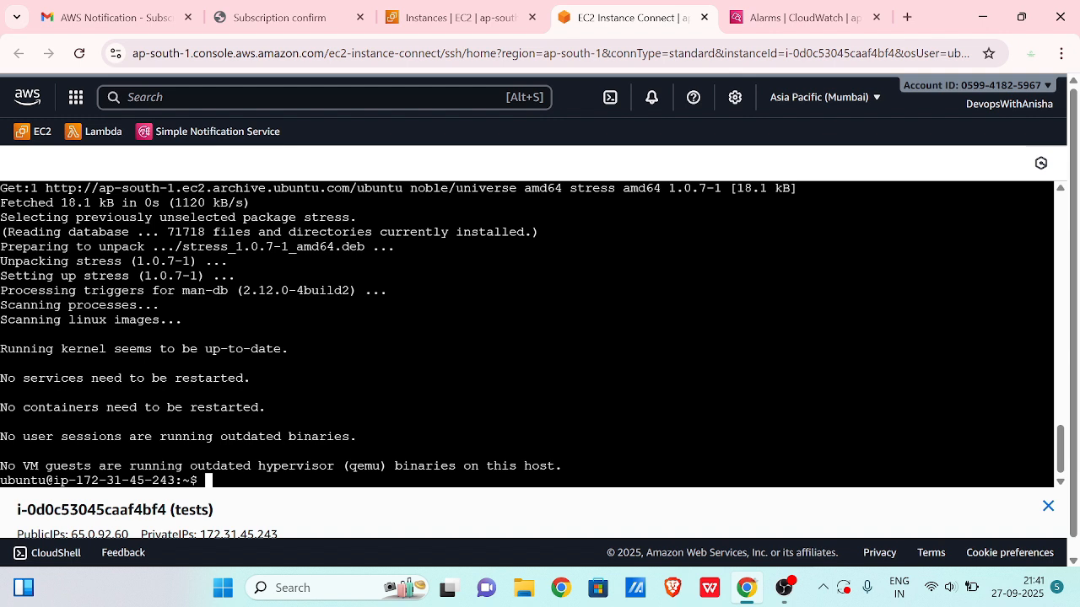
- Run 'stress --cpu 12 --timeout 90' on the instance and return to EC2 Instances
text(stress --cpu 12 --timeo)
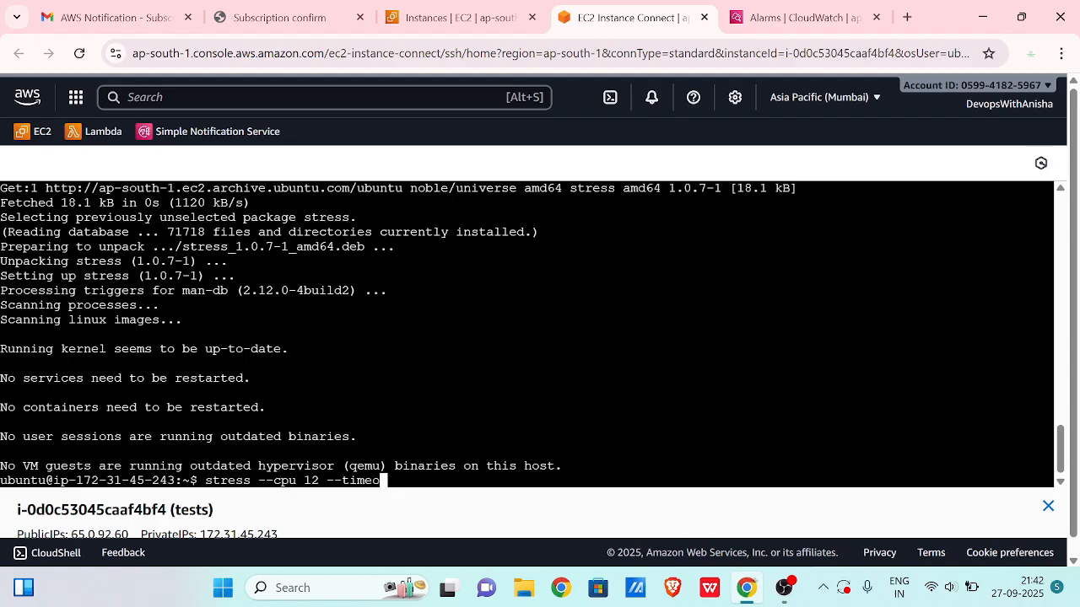
text(ut 90)
key(Return)
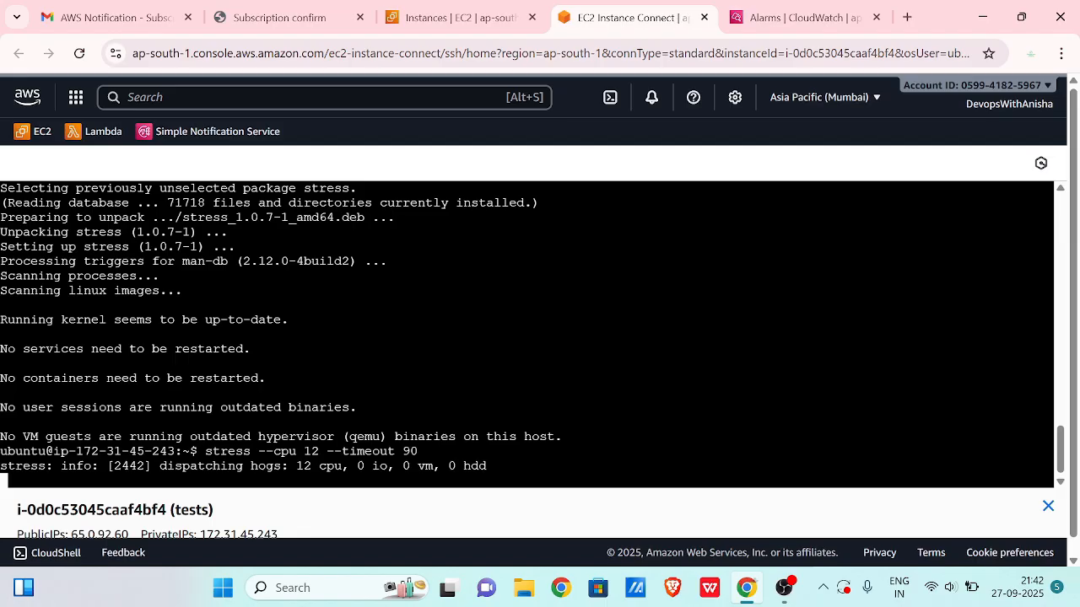
click(430, 19)
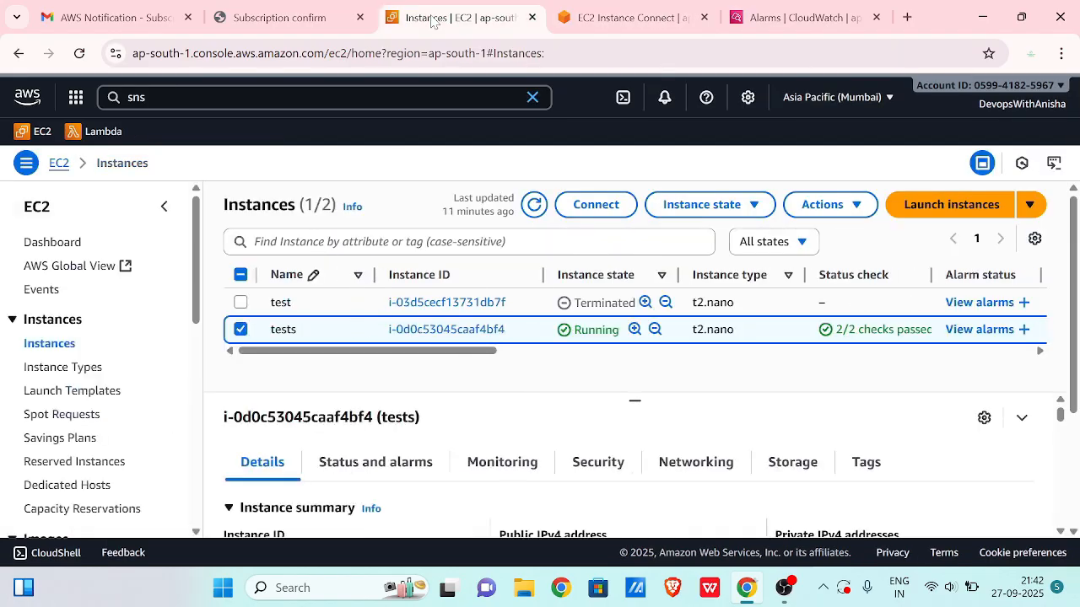
- Enlarge the instance's CPU utilization chart, showing local timezone at a 1-second period
click(515, 464)
scroll(532, 452, down, 1)
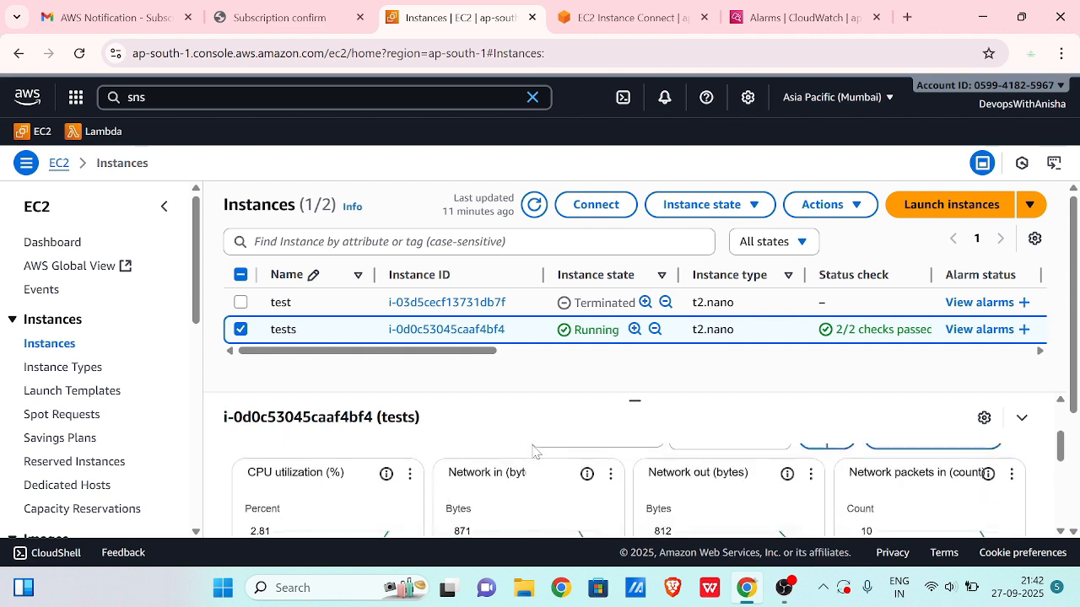
click(409, 476)
click(438, 507)
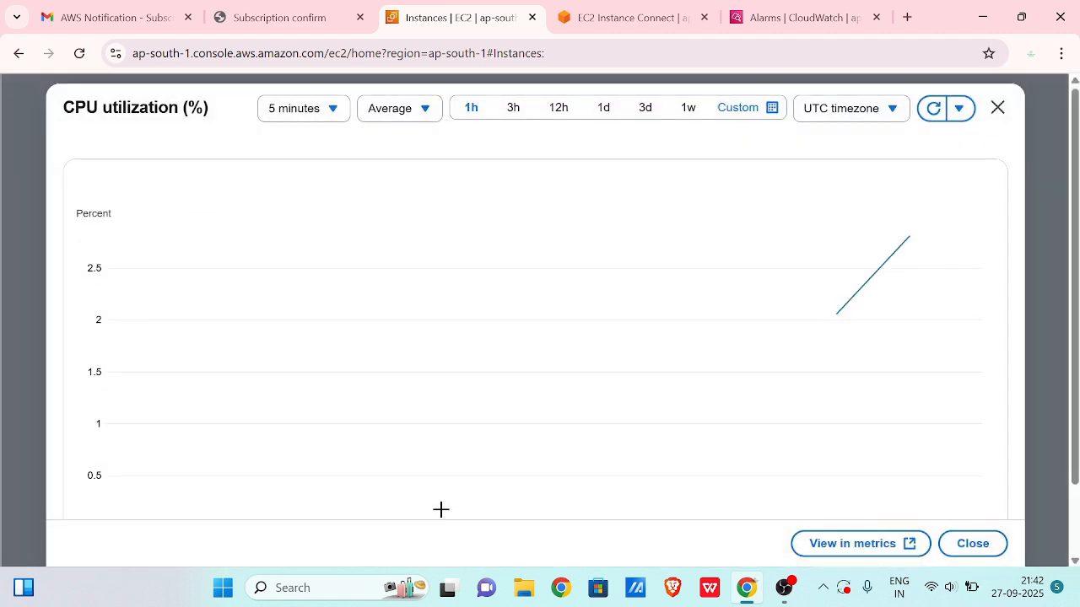
click(832, 117)
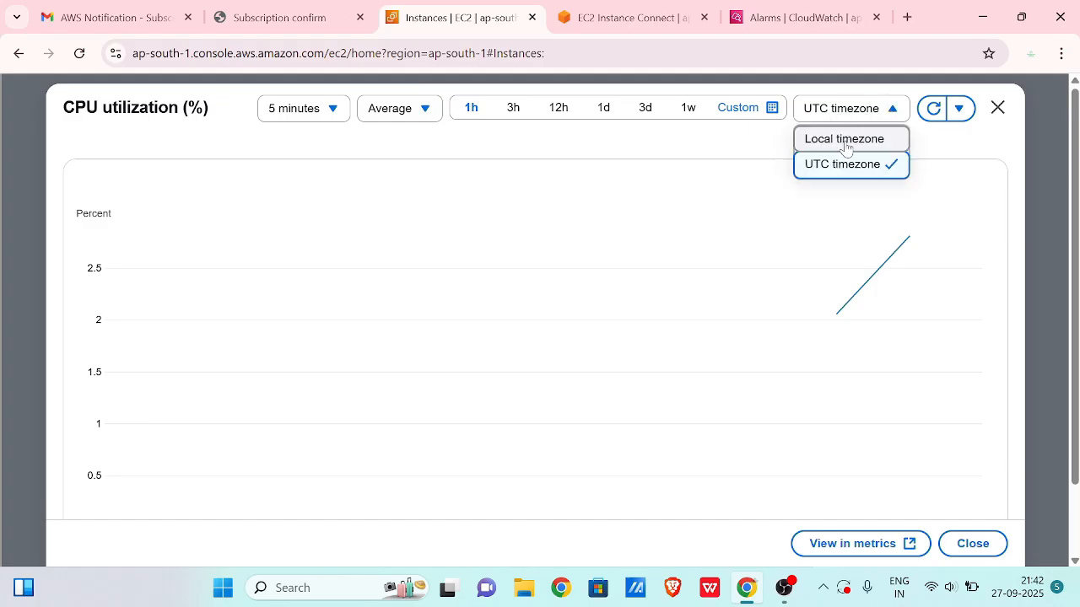
click(846, 140)
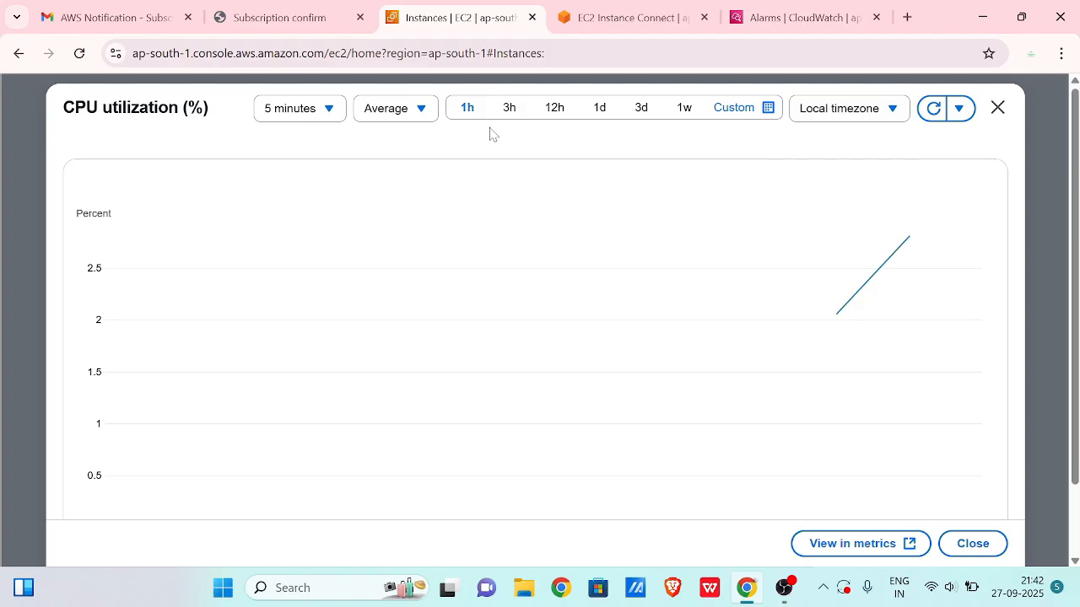
click(340, 110)
click(310, 143)
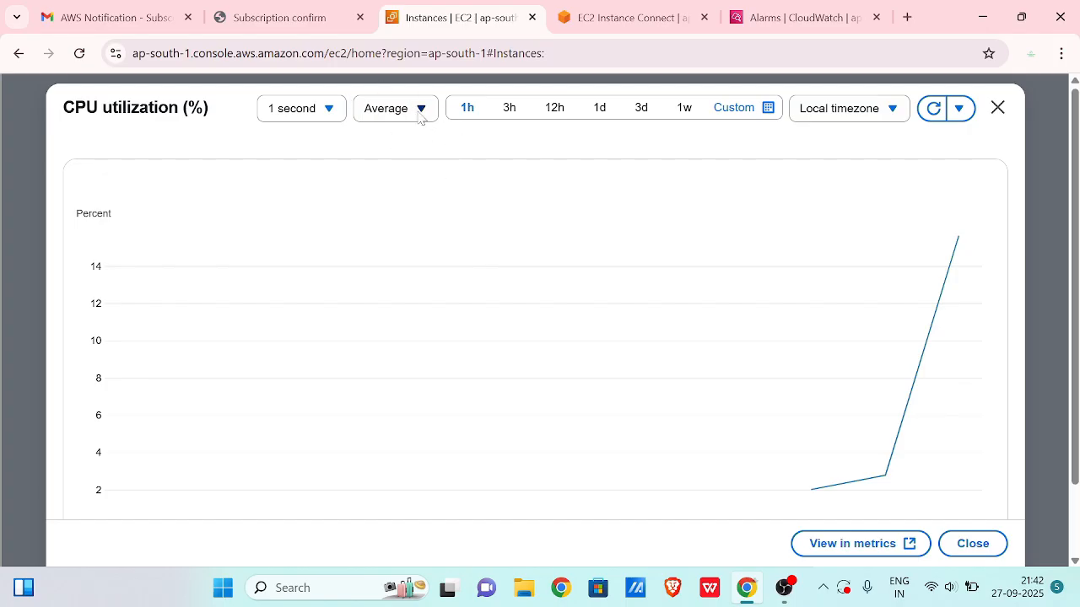
- Refresh the enlarged CPU utilization chart repeatedly for newer readings
click(933, 113)
click(933, 113)
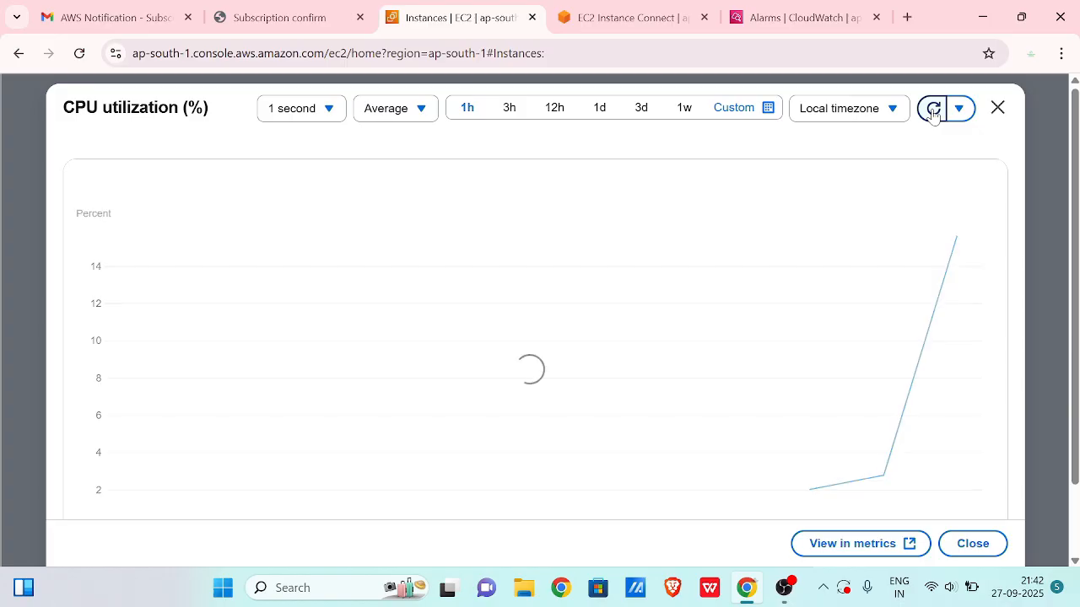
click(933, 112)
click(933, 112)
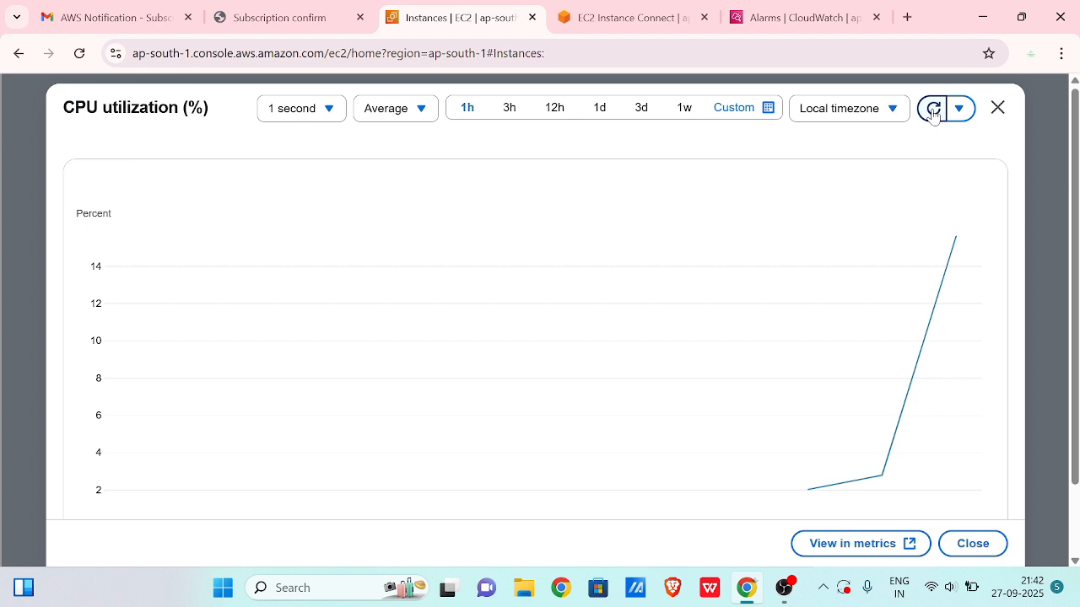
click(933, 112)
click(933, 116)
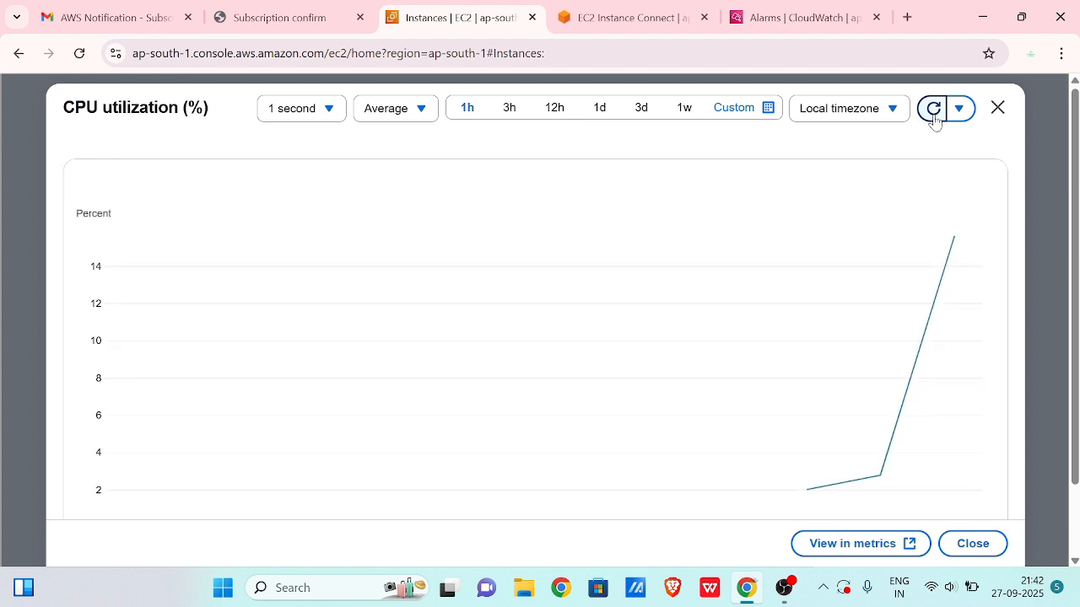
- Check the running stress command, then keep refreshing until CPU climbs to about 31%
key(ctrl+Tab)
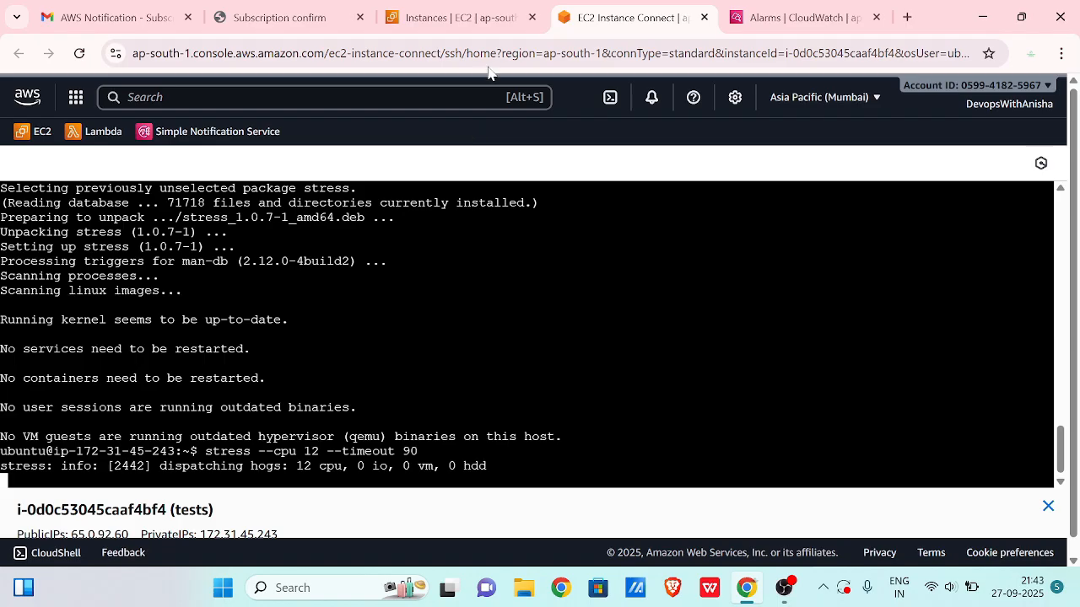
click(493, 24)
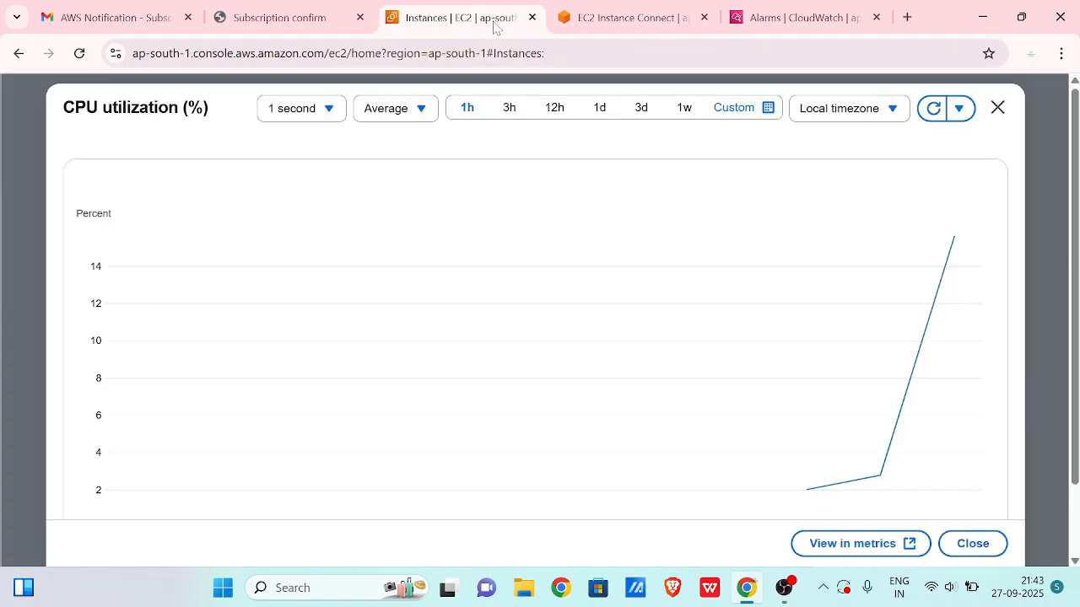
click(932, 112)
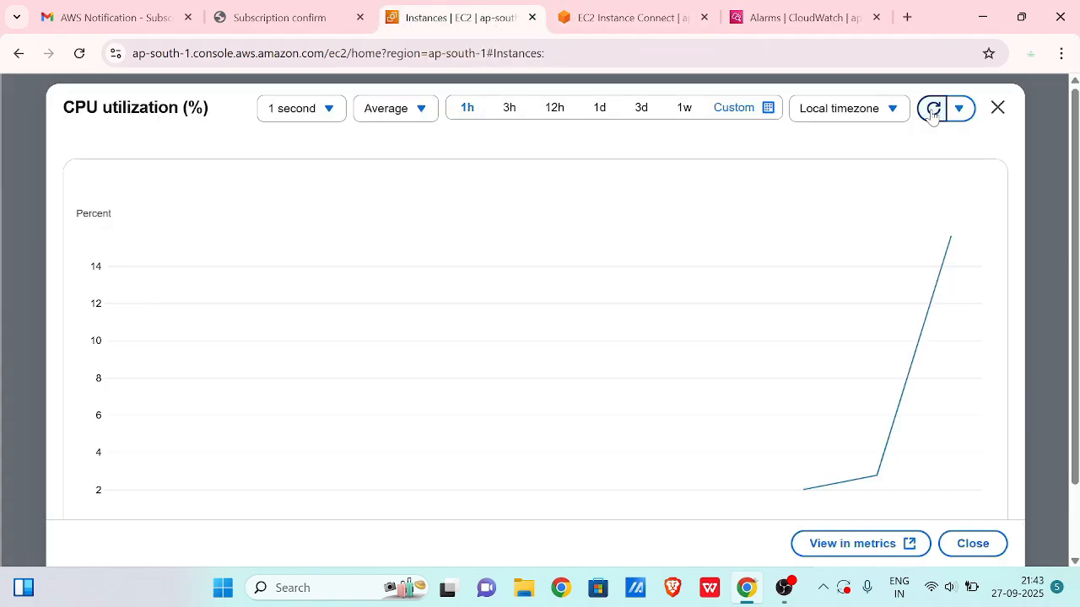
click(932, 113)
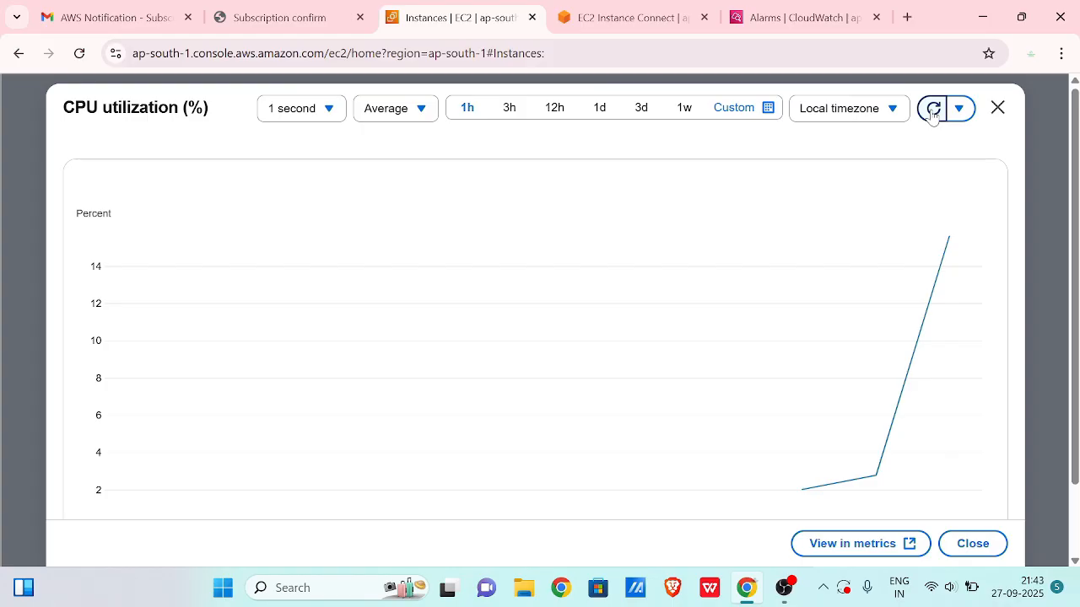
click(932, 116)
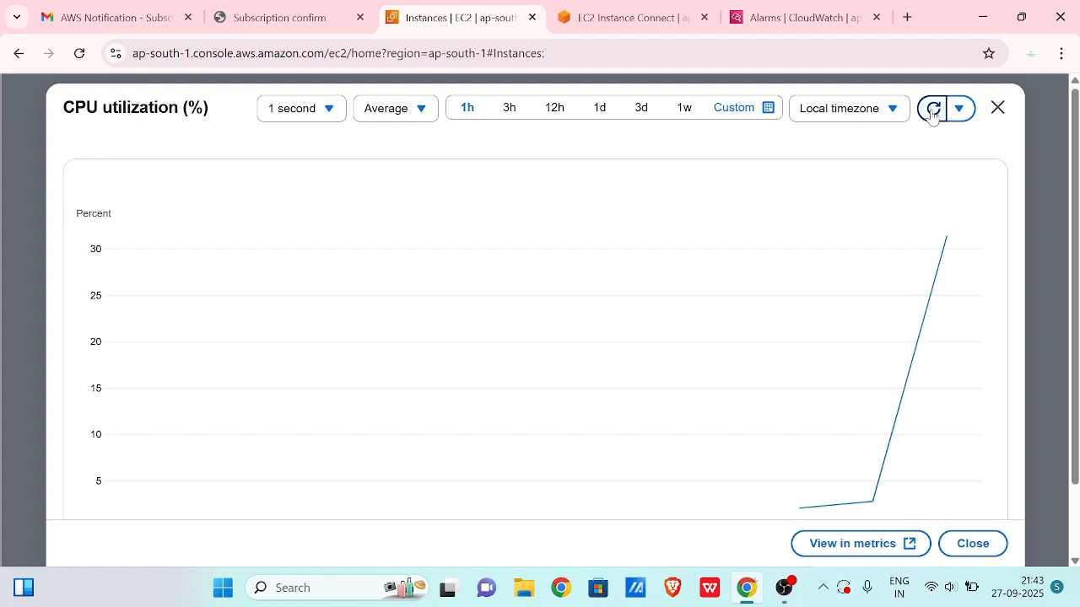
click(932, 112)
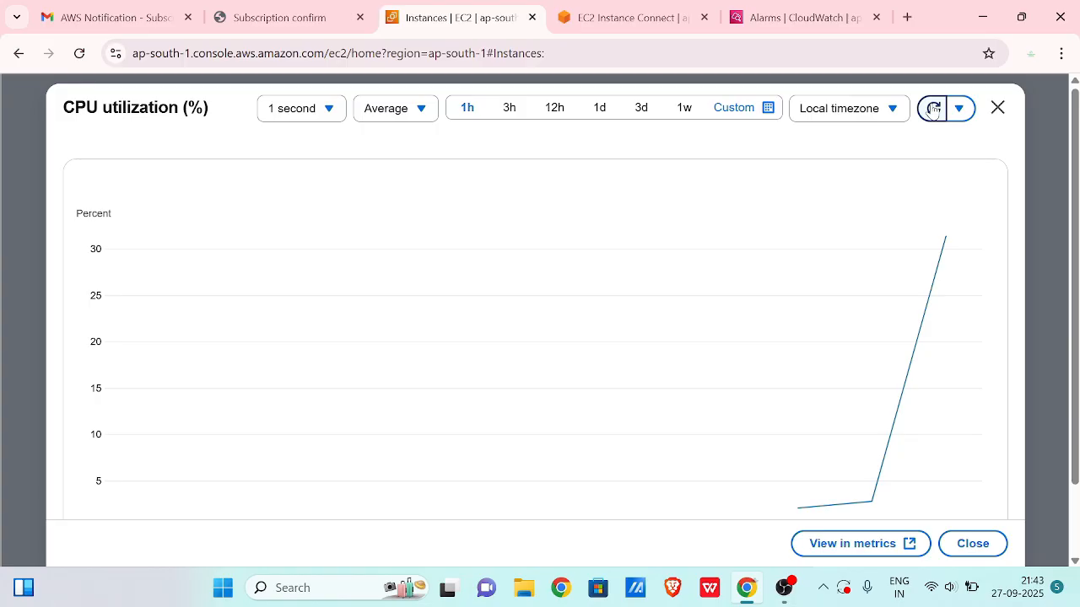
click(932, 110)
click(932, 110)
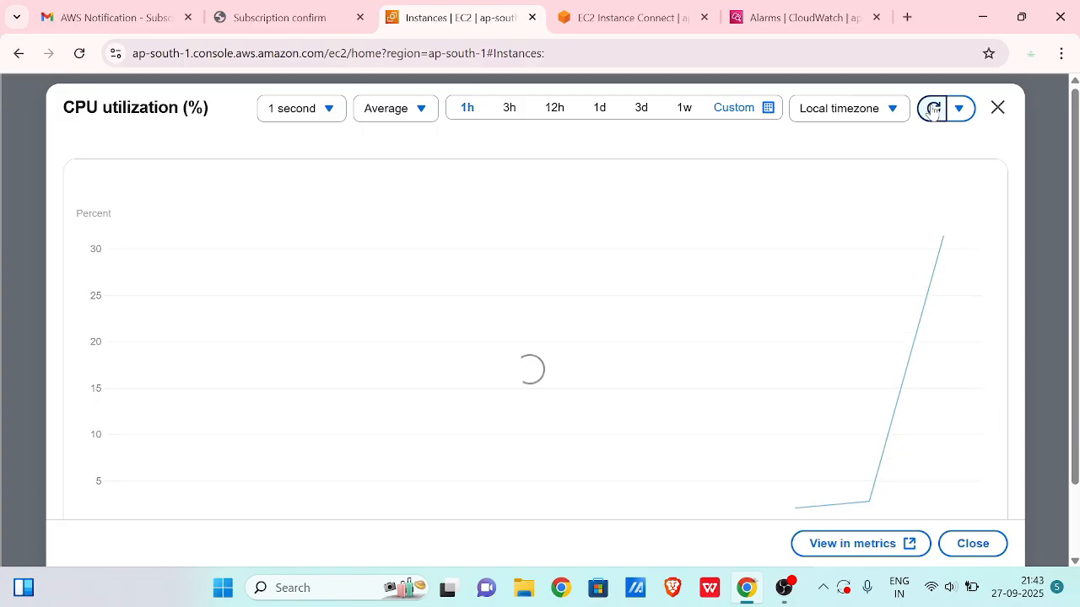
click(932, 110)
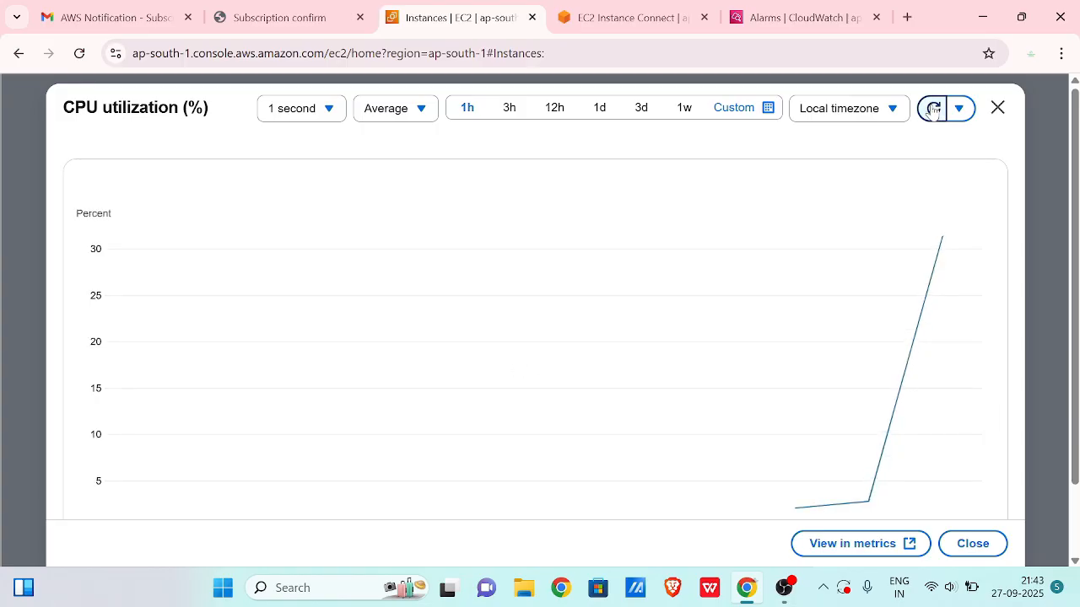
click(932, 110)
click(932, 109)
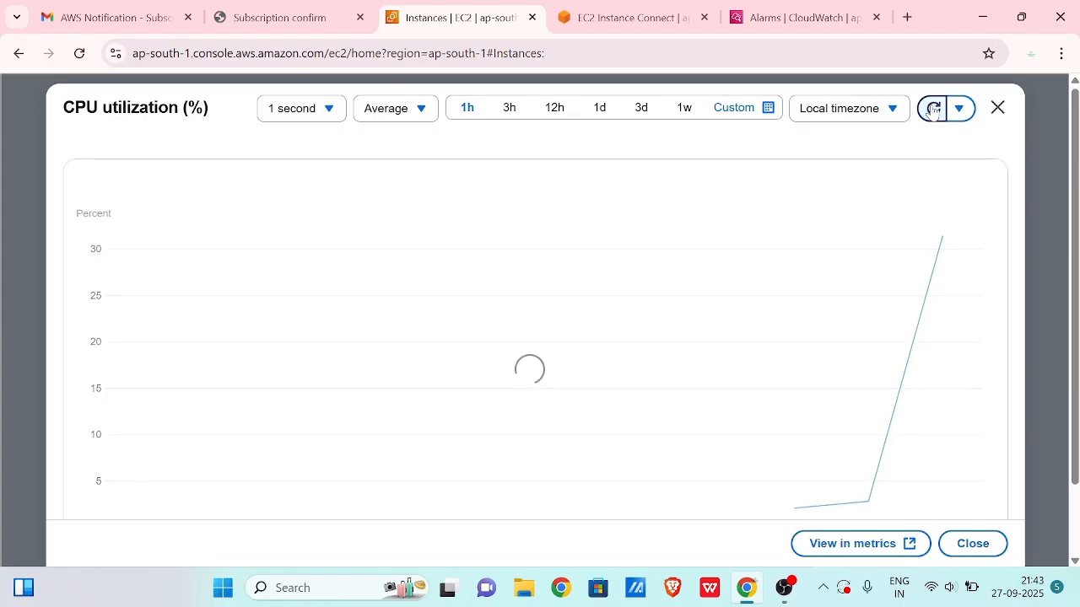
- Rerun the 90-second stress command with 16 CPU workers instead of 12, then view CloudWatch alarms
click(626, 20)
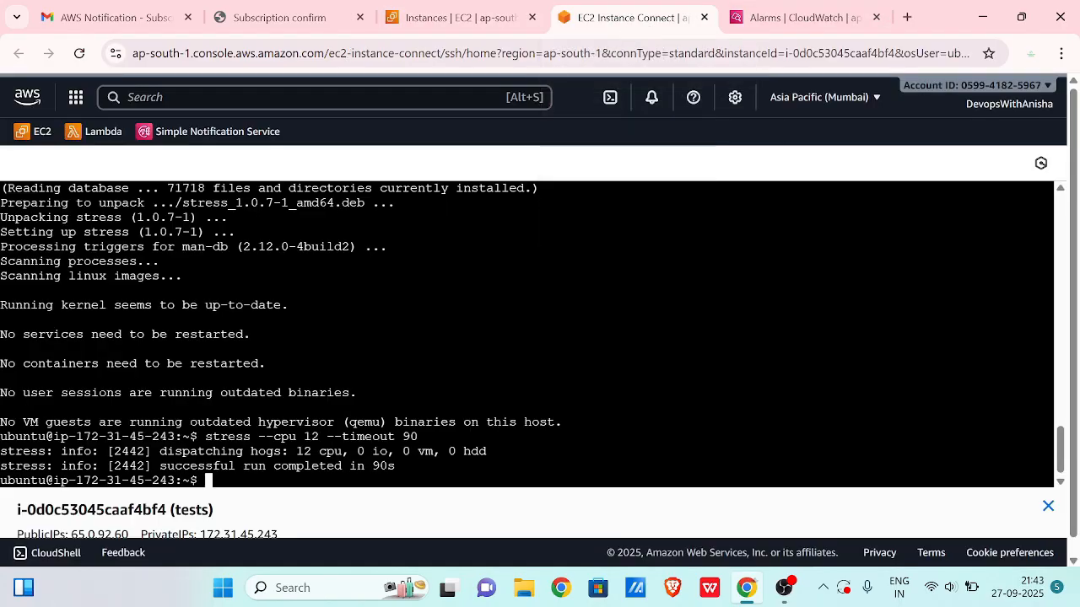
key(Up)
key(Left)
key(Left)
key(Left)
key(Left)
key(Left)
key(Left)
key(Left)
key(Left)
key(Left)
key(Left)
key(Left)
key(Left)
key(Left)
key(Left)
key(Left)
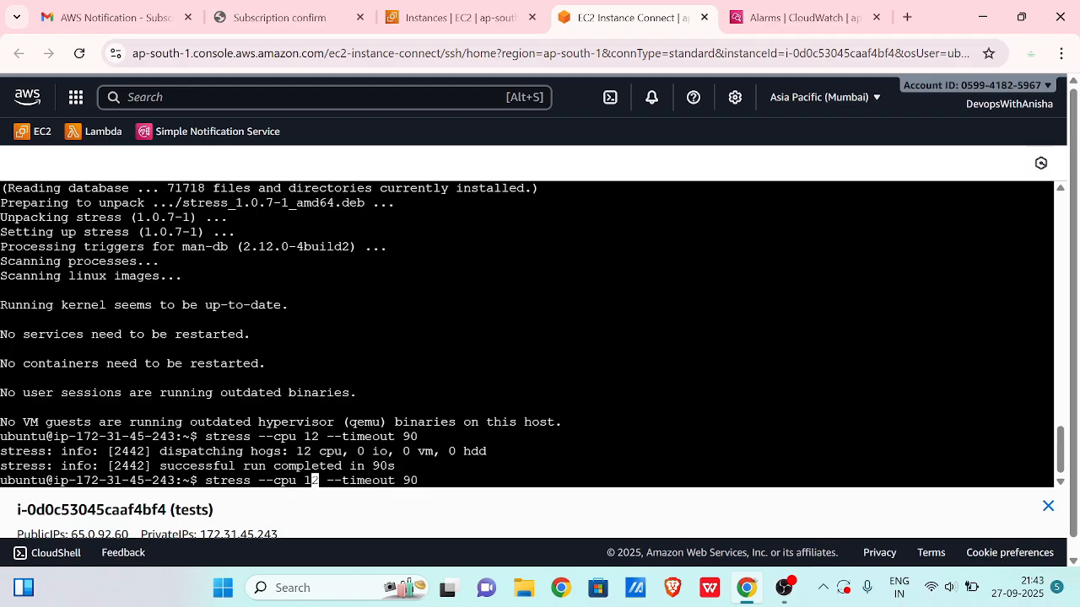
key(Right)
key(Delete)
text(6)
key(Return)
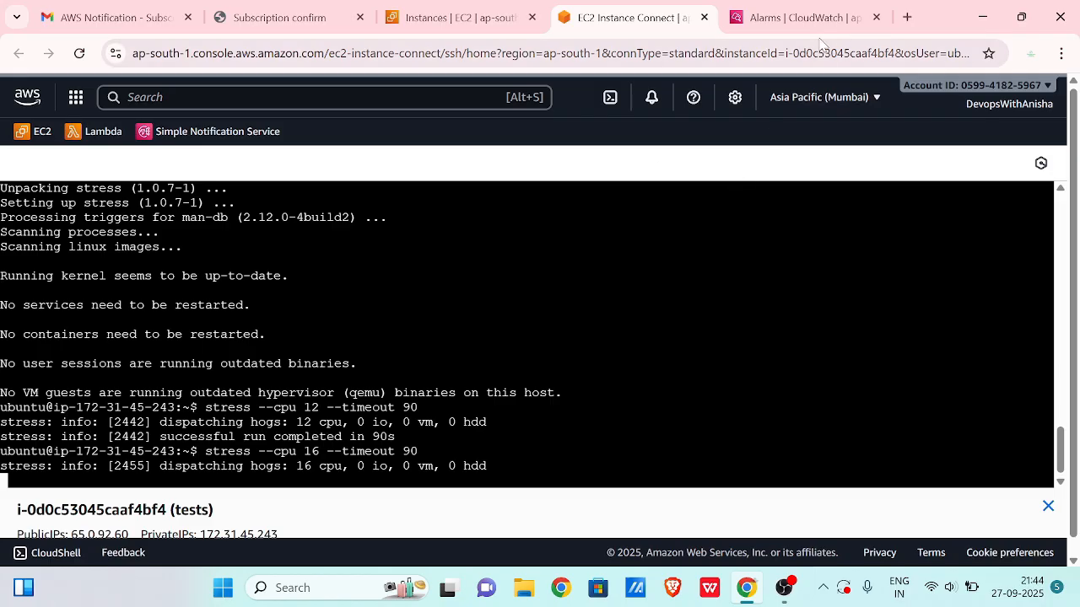
click(798, 18)
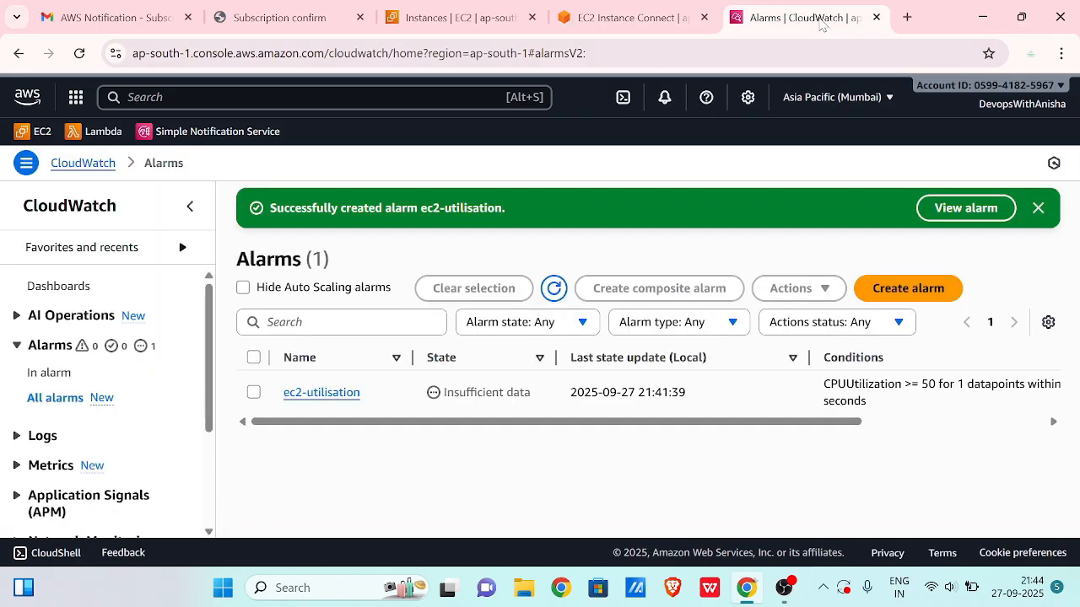
- Refresh the CPU utilization graph repeatedly, checking the stress test output in between
click(463, 18)
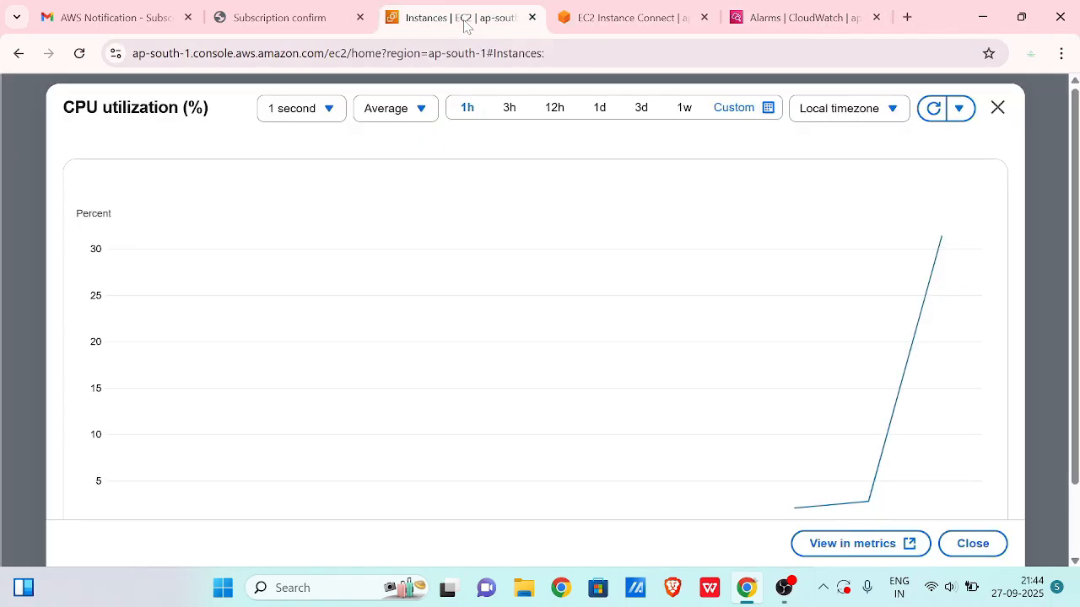
click(933, 109)
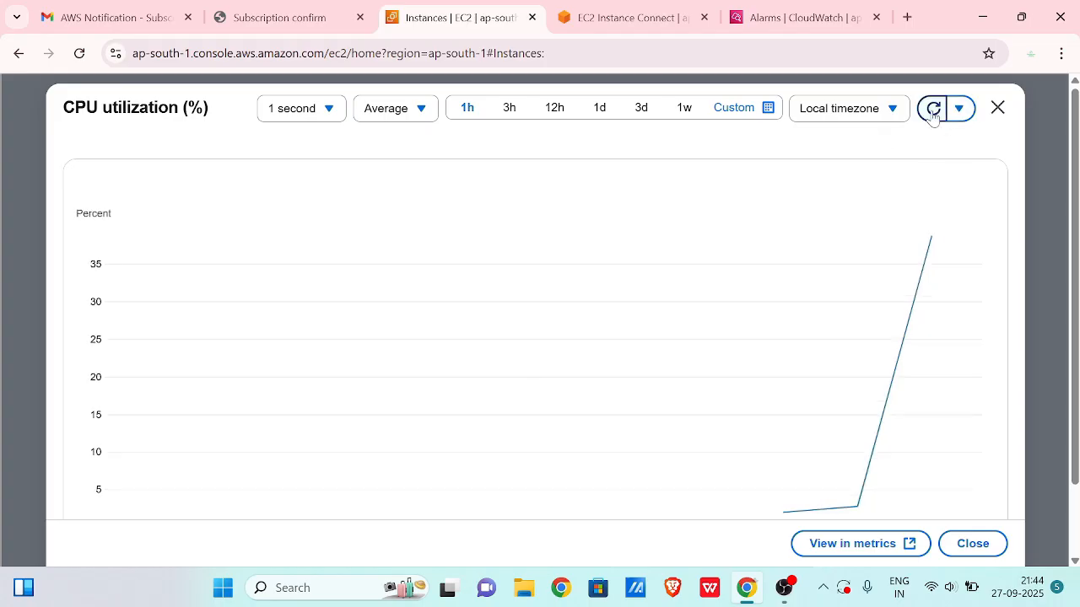
click(933, 110)
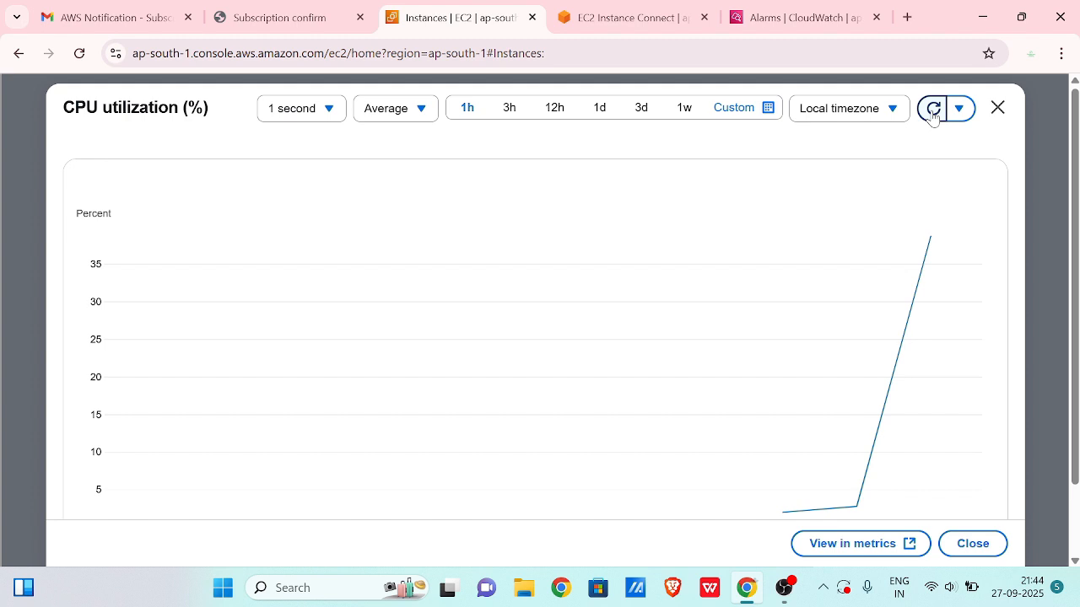
click(628, 16)
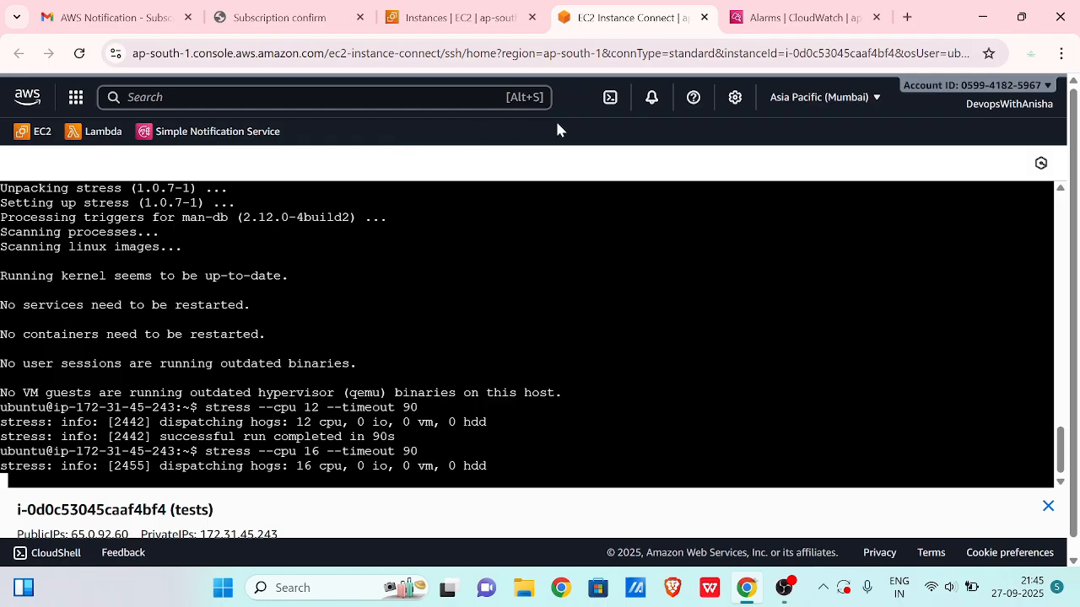
click(446, 24)
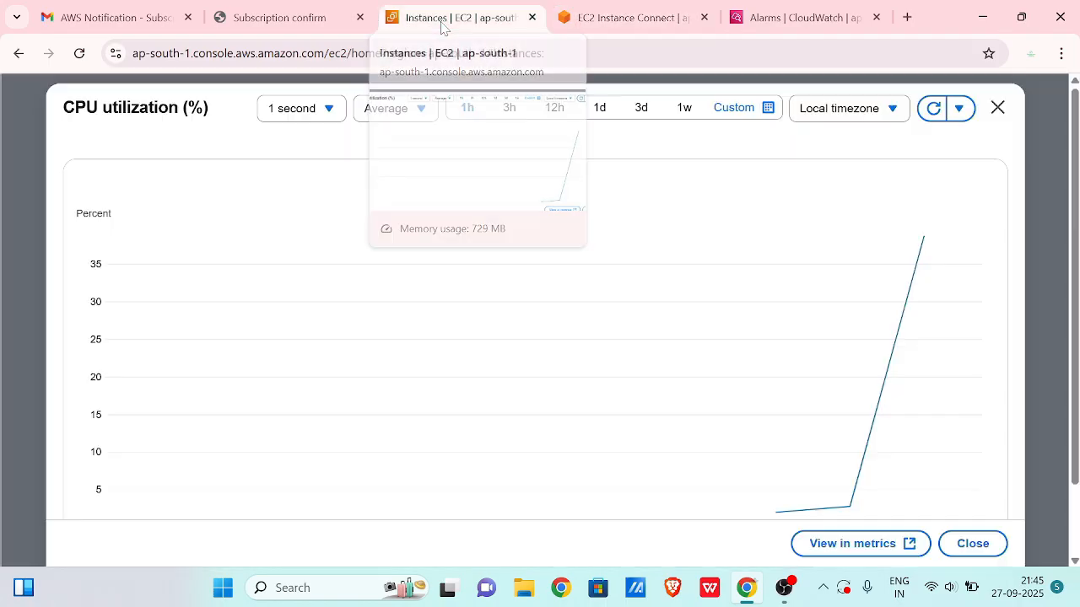
click(928, 115)
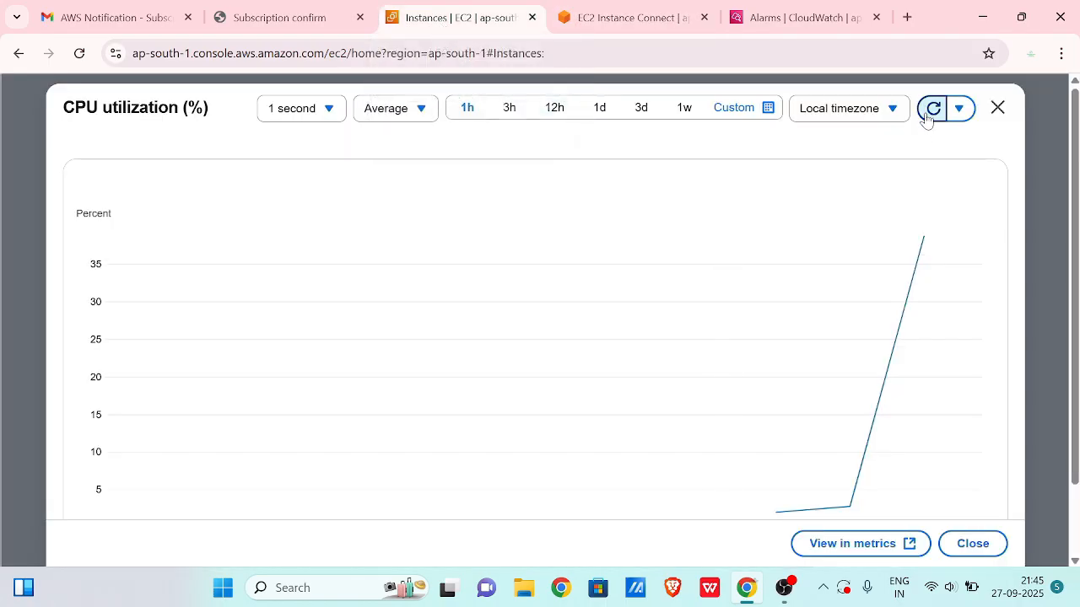
click(927, 115)
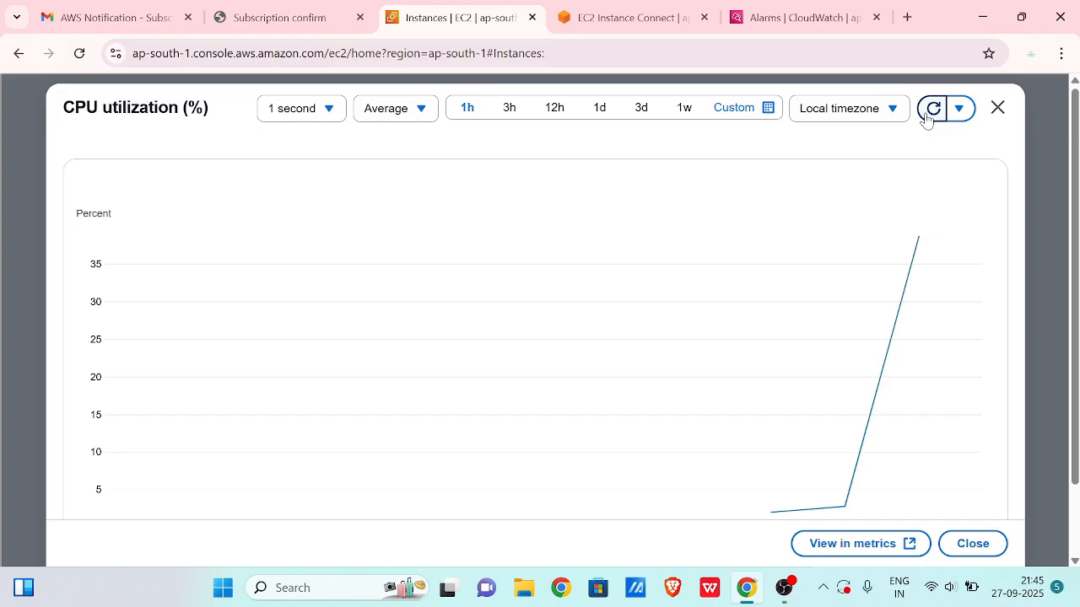
click(927, 116)
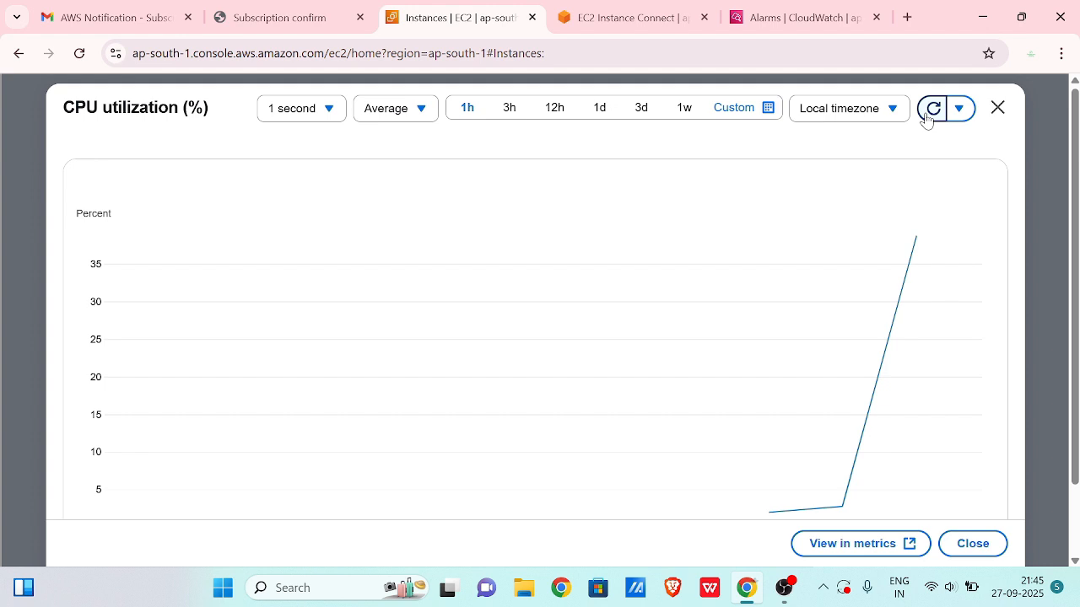
click(927, 116)
click(927, 116)
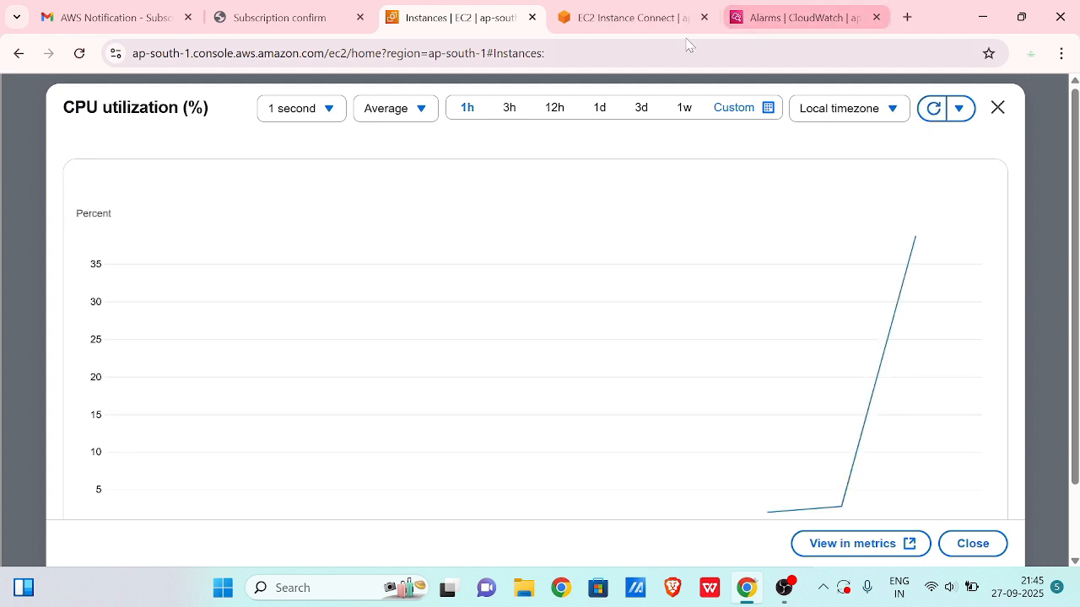
- Check the stress run and ec2-utilisation alarm state, then refresh until CPU passes 60%
mouse_move(659, 26)
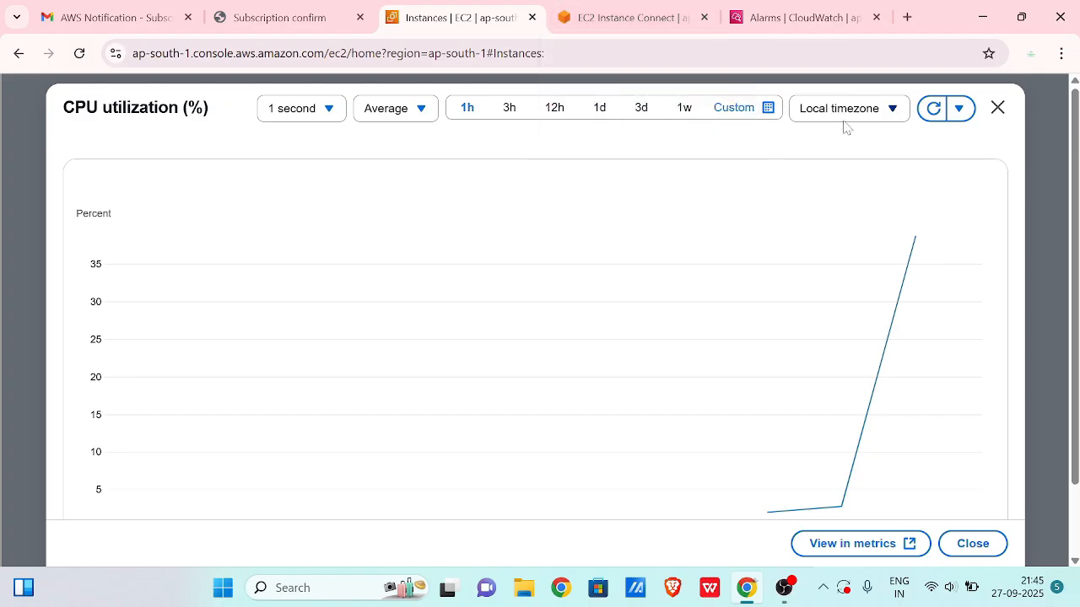
click(932, 113)
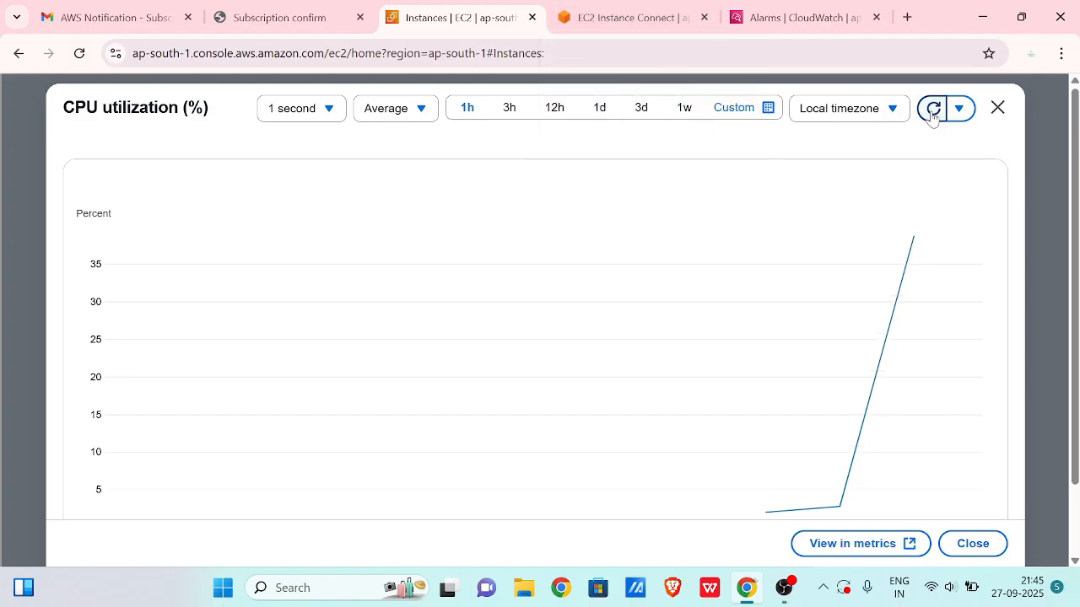
click(931, 113)
click(644, 18)
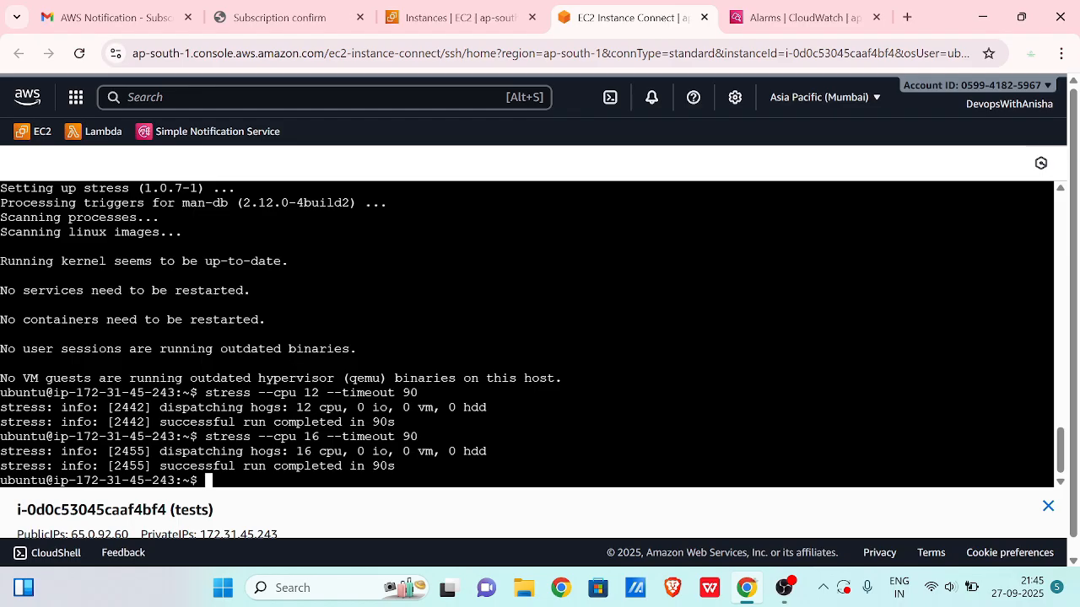
click(831, 21)
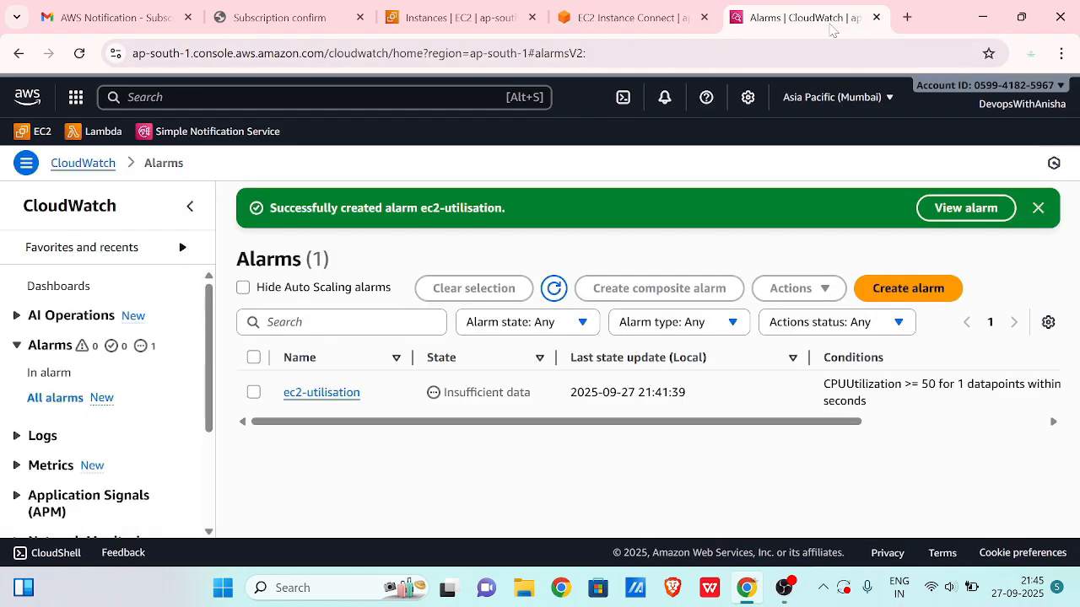
click(453, 27)
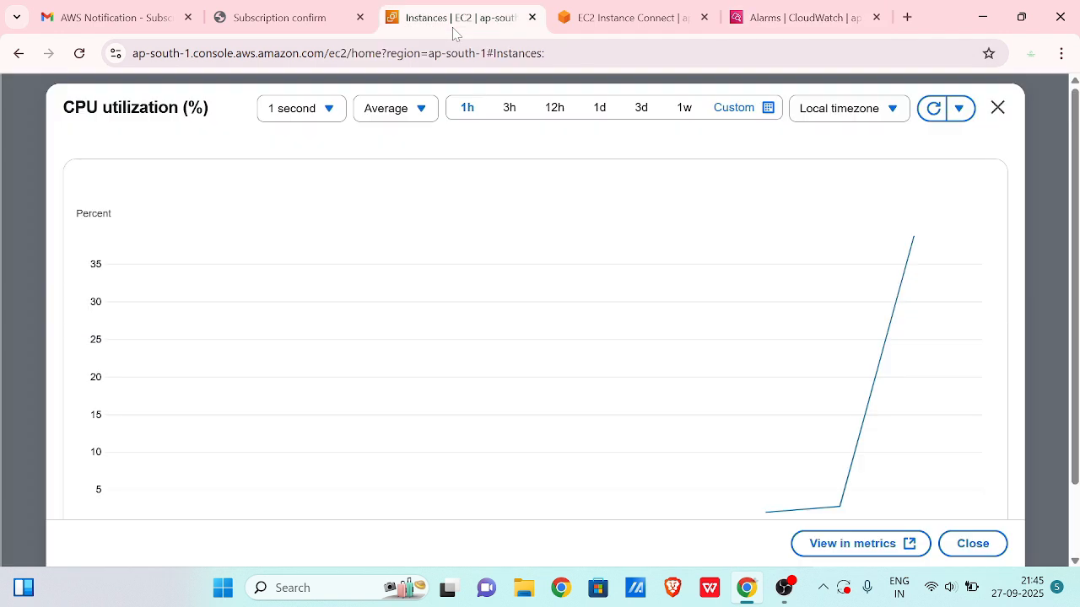
click(932, 114)
click(932, 114)
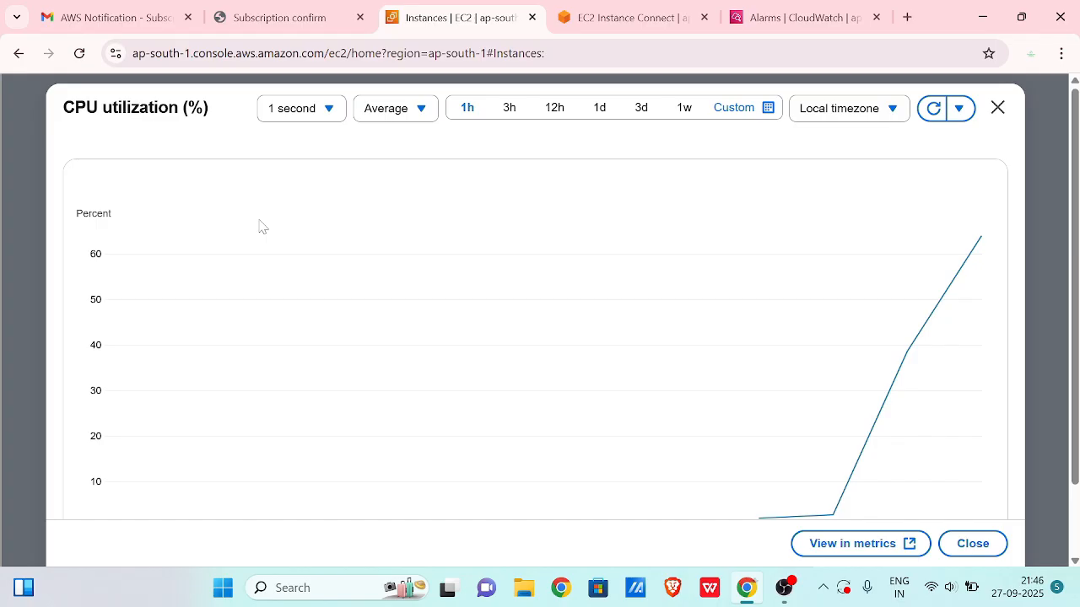
- Open the ALARM: "ec2-utilisation" email from the Gmail inbox
click(168, 18)
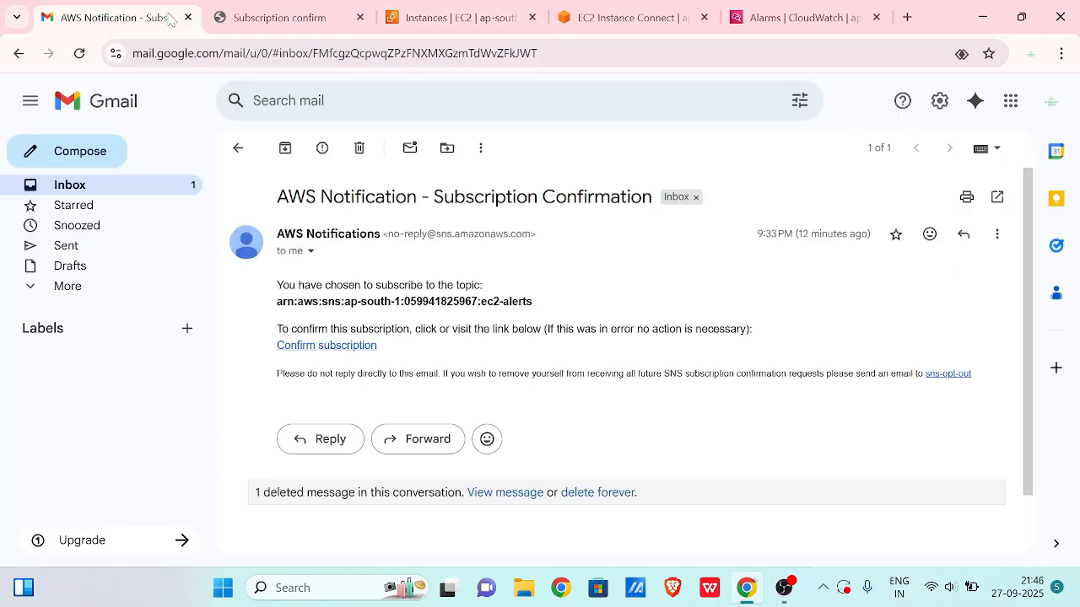
click(237, 147)
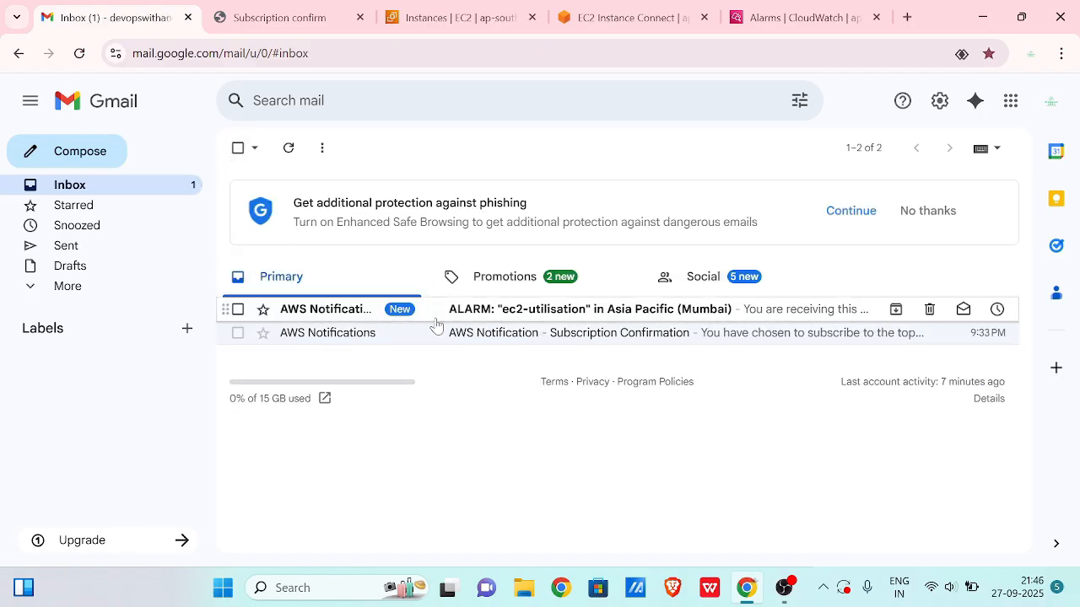
click(476, 320)
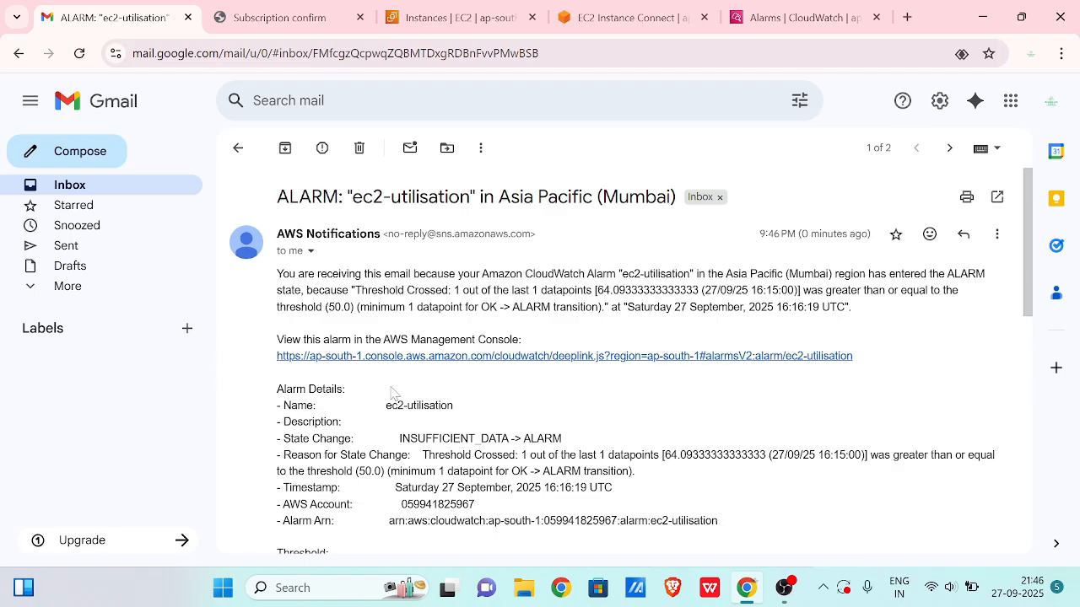
drag(392, 422, 319, 439)
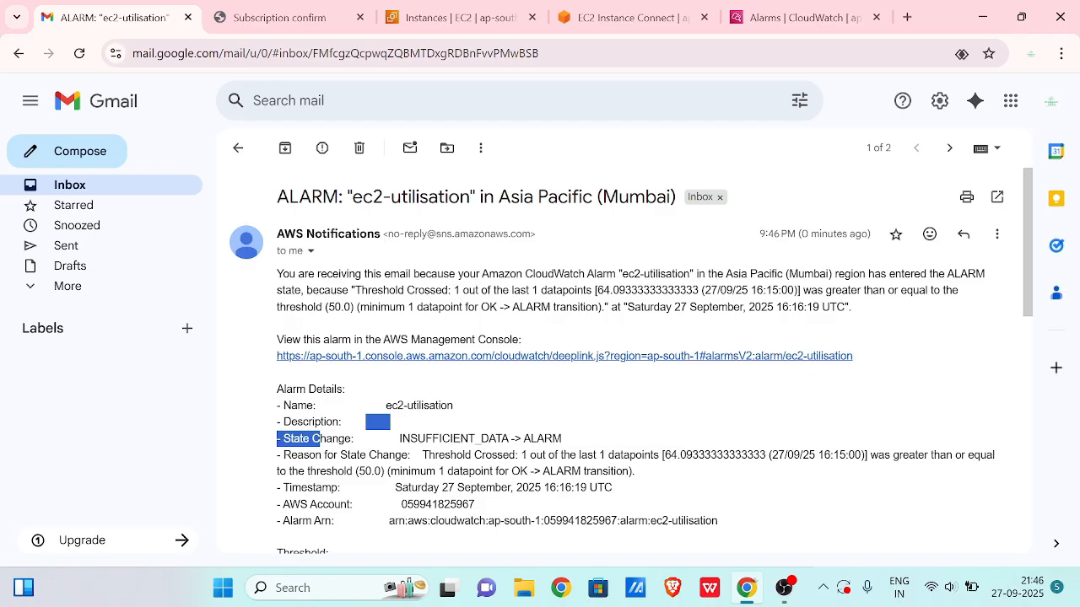
drag(663, 455, 717, 455)
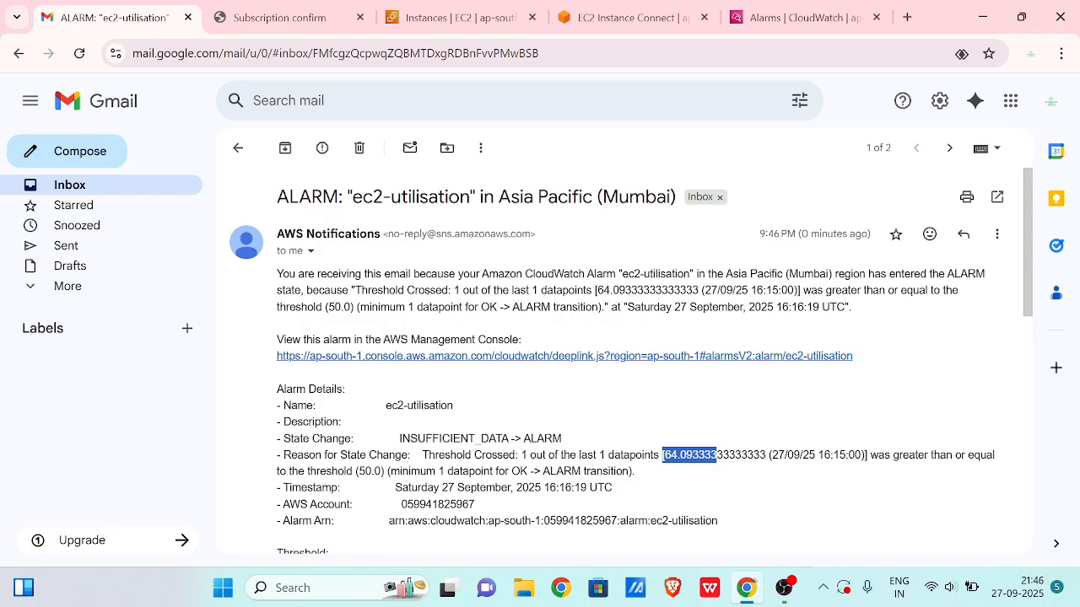
drag(356, 472, 383, 471)
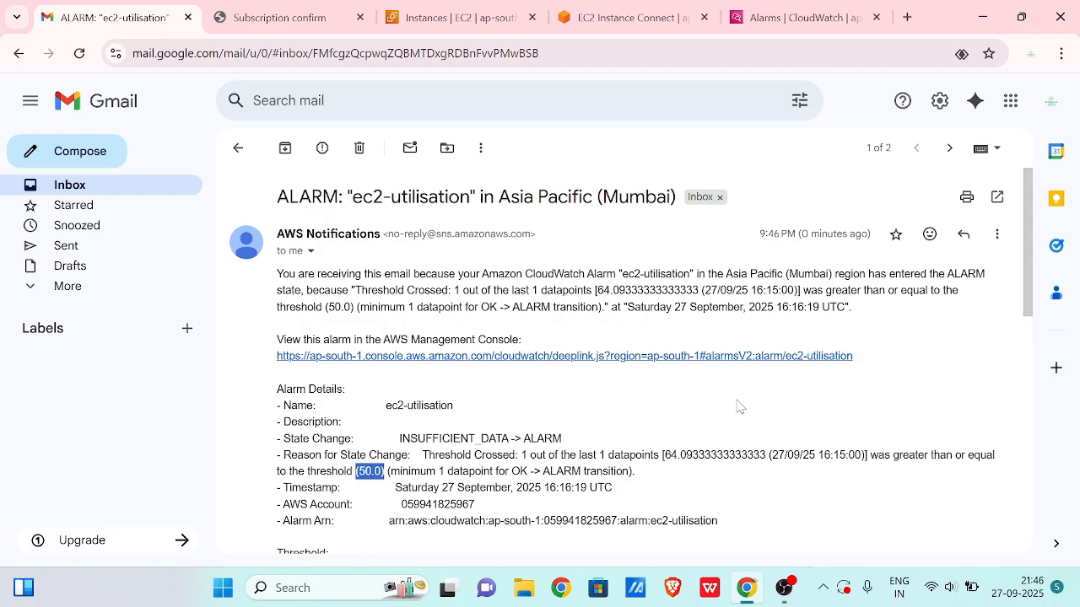
scroll(620, 424, down, 5)
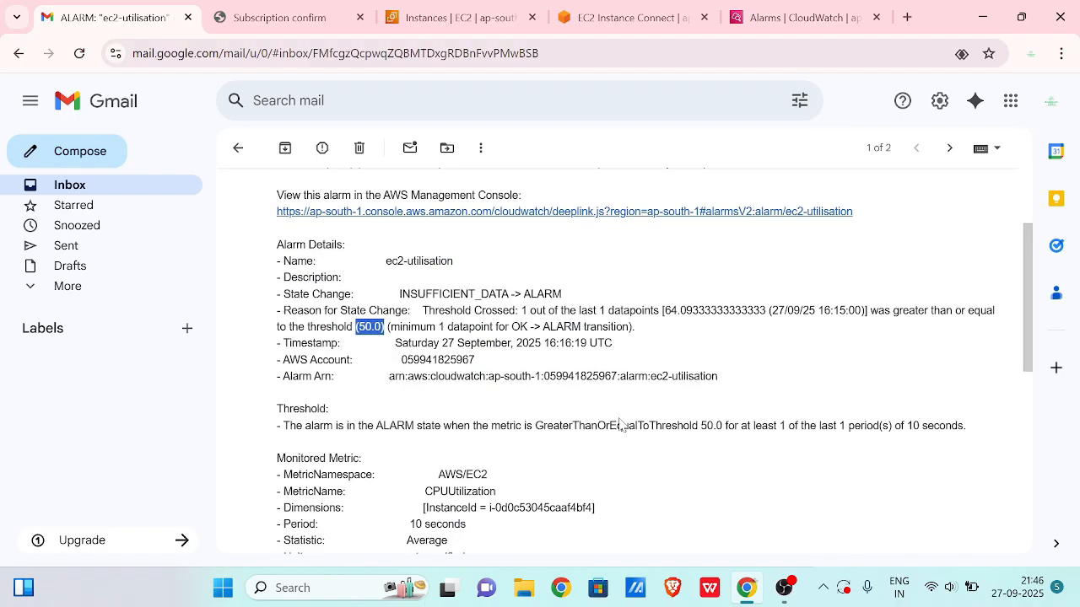
scroll(620, 424, up, 4)
scroll(623, 425, up, 1)
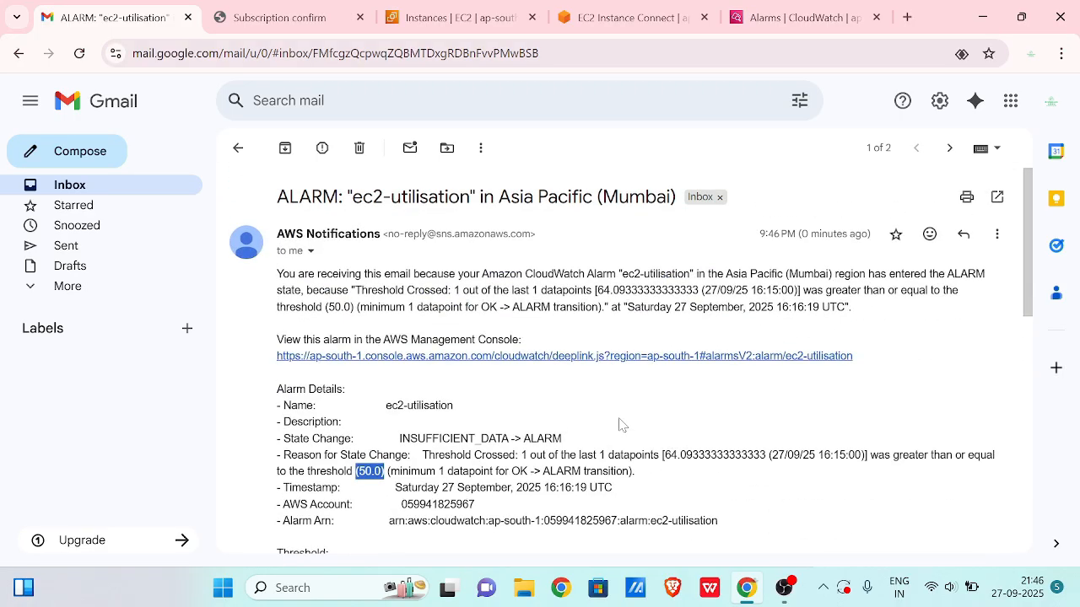